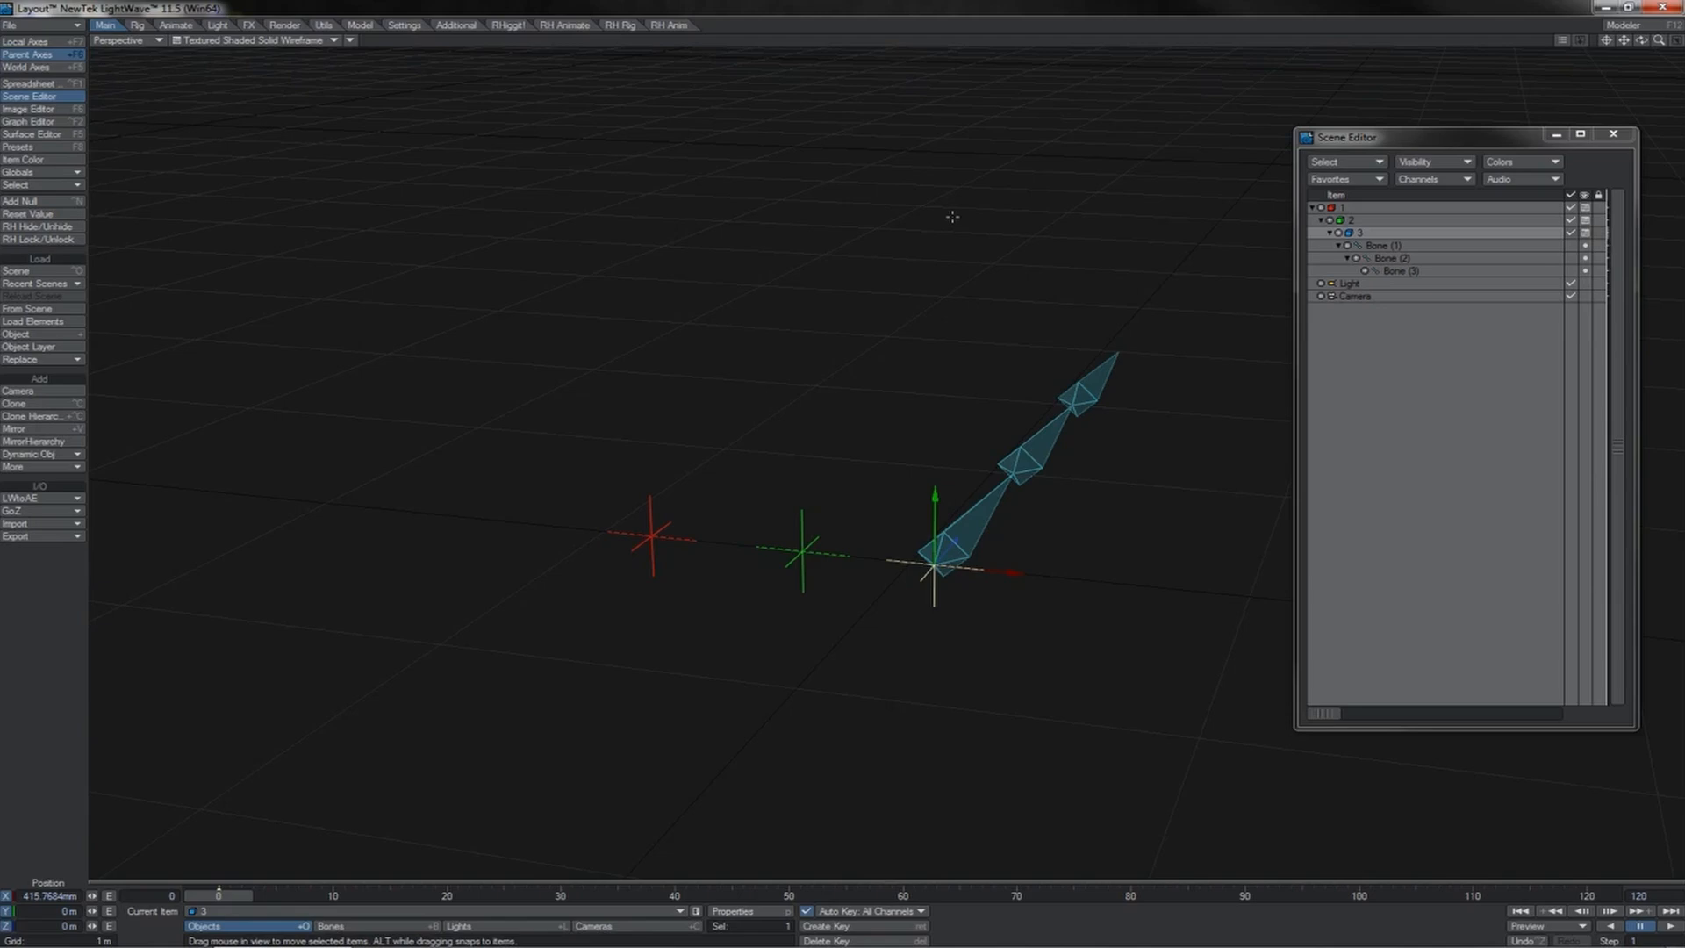
Step: Select nulls 1, 2 and 3 and Bone (1) to Bone (3) one after another to examine the hierarchy
left_click(1346, 209)
left_click(1347, 221)
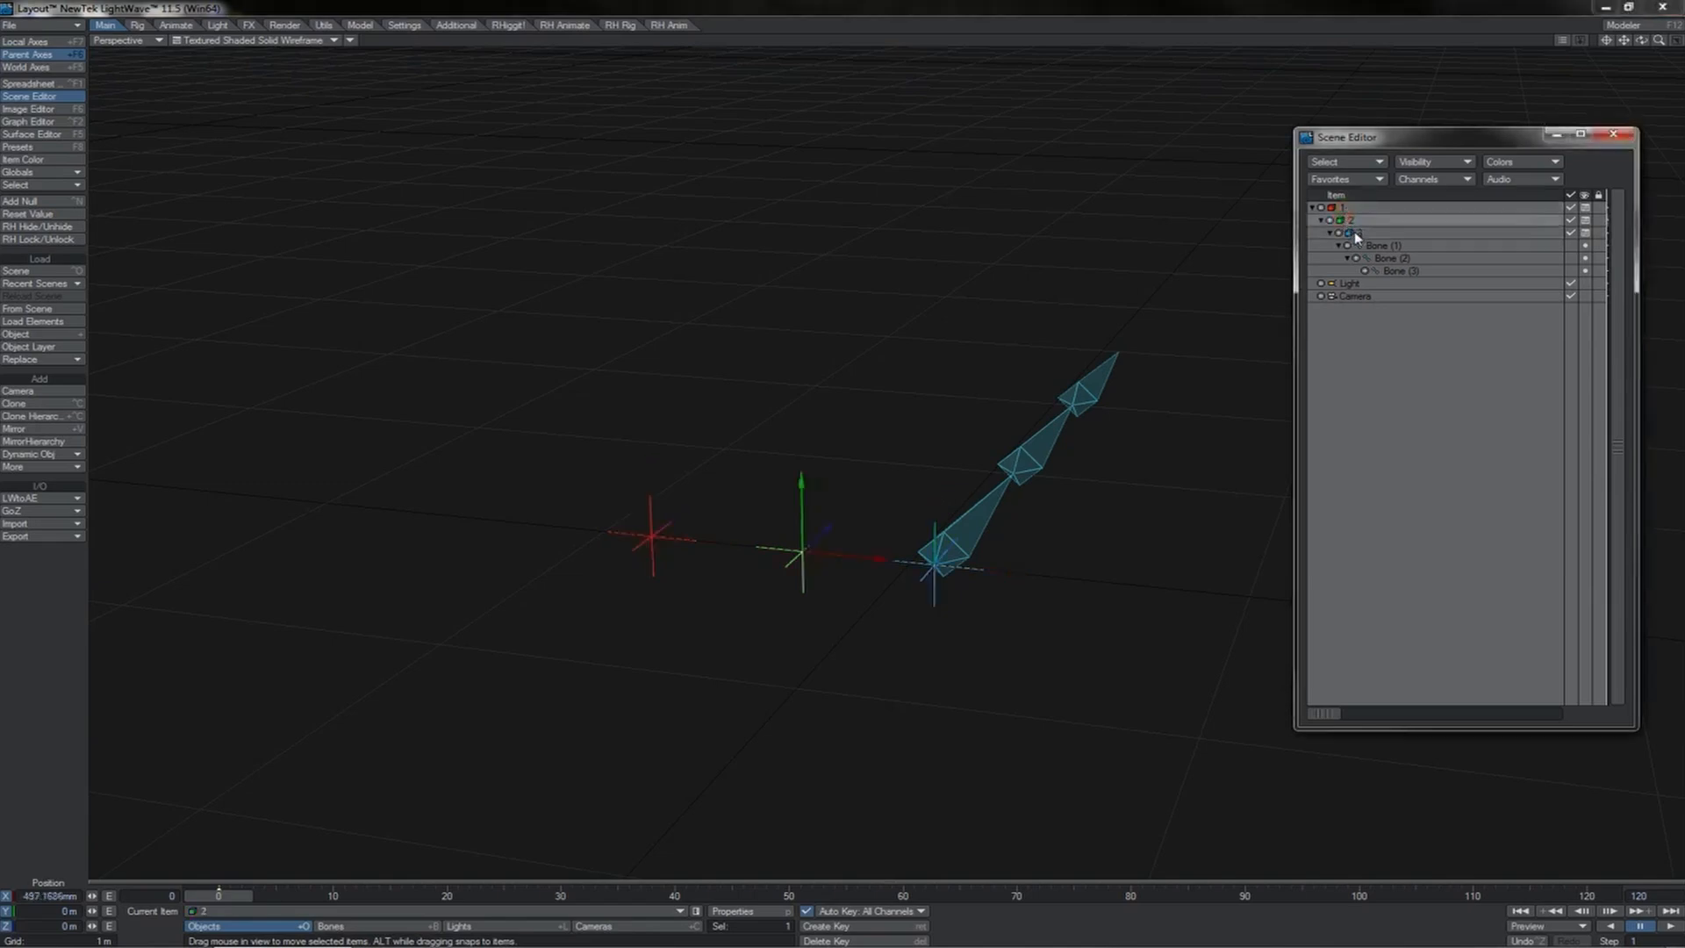
left_click(1356, 234)
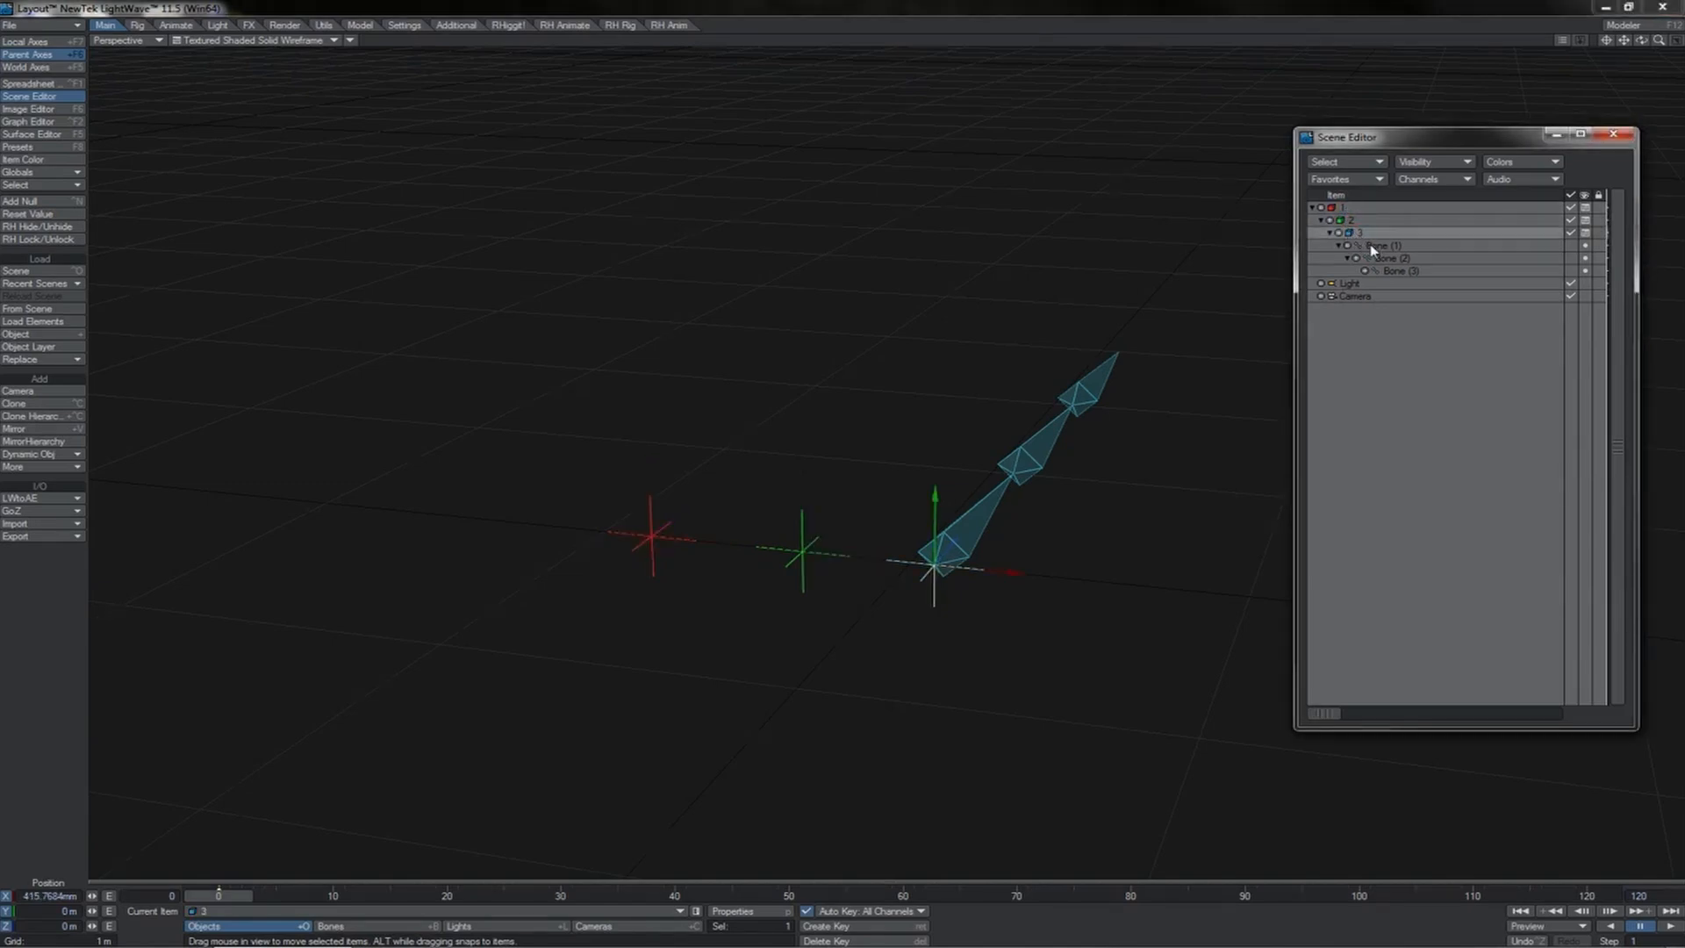
left_click(1372, 246)
left_click(1379, 258)
left_click(1393, 272)
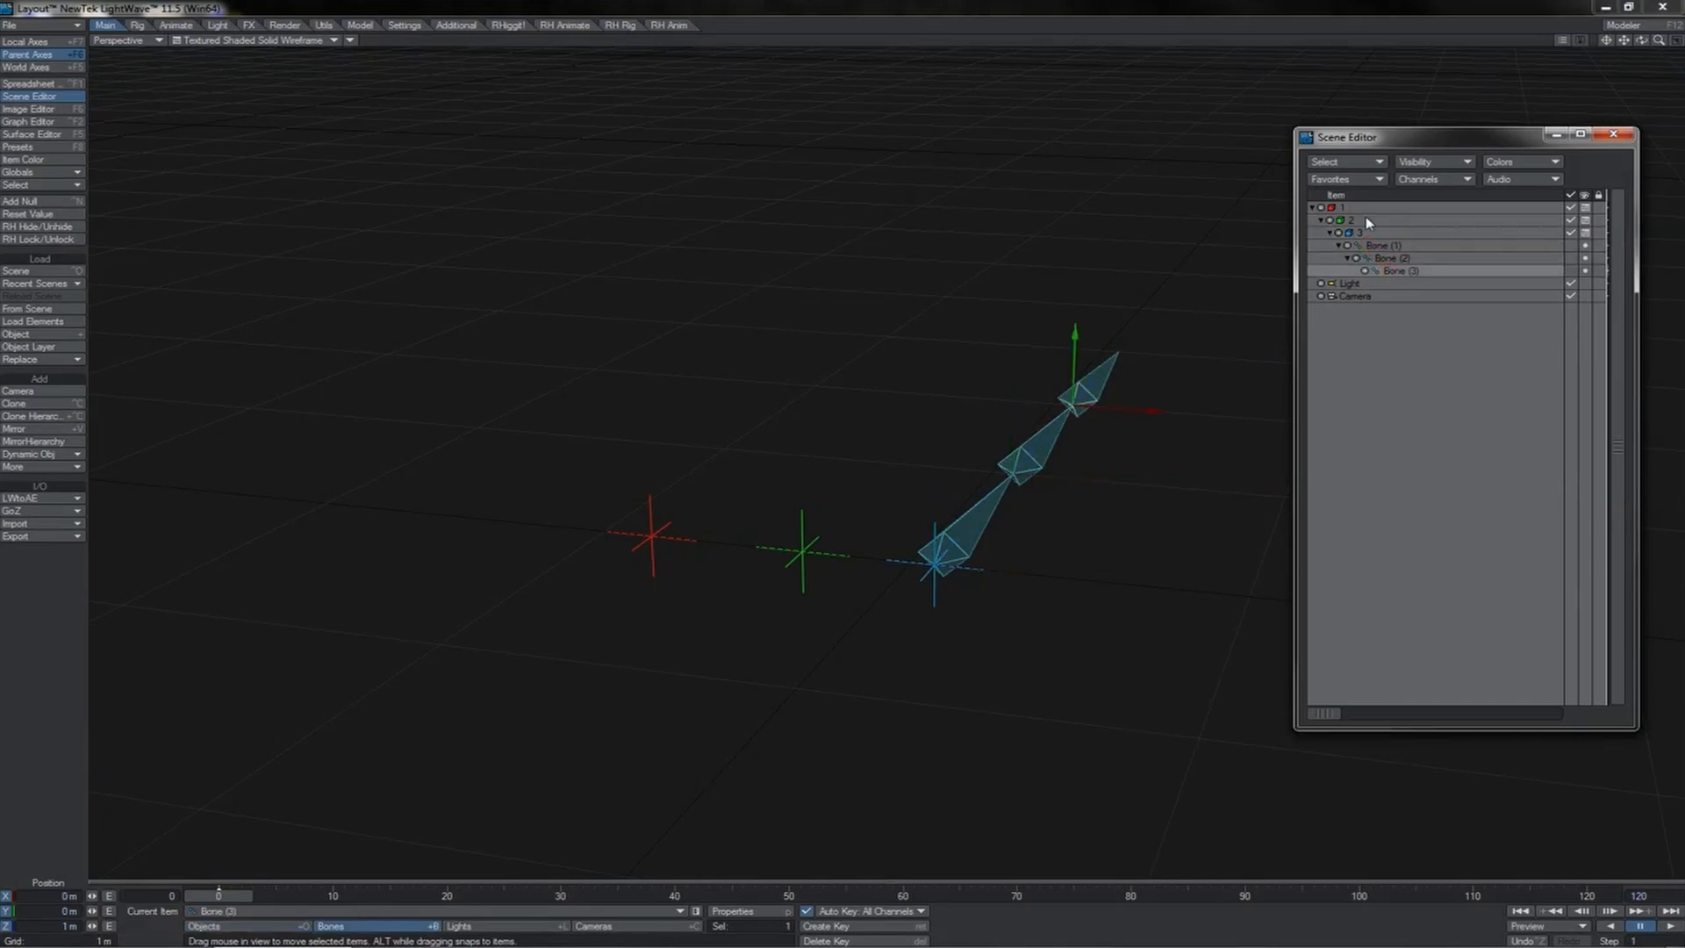
Step: Make one clone of the top null 1 with the Clone command and delete the copy
left_click(1352, 209)
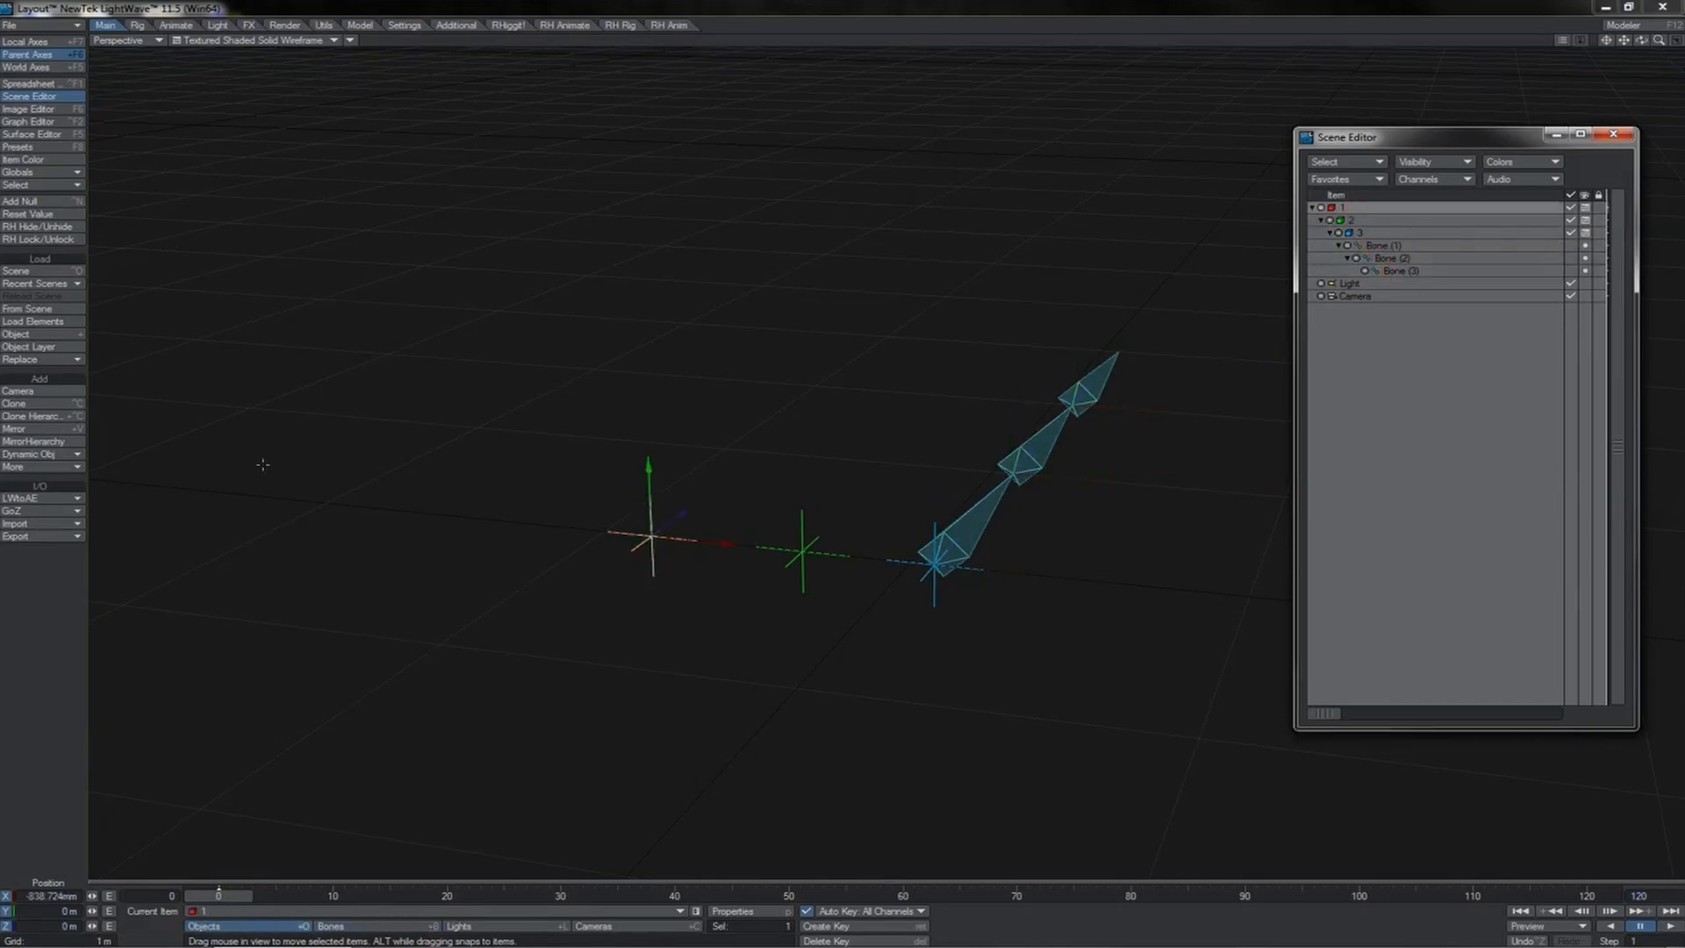
left_click(65, 402)
left_click(680, 177)
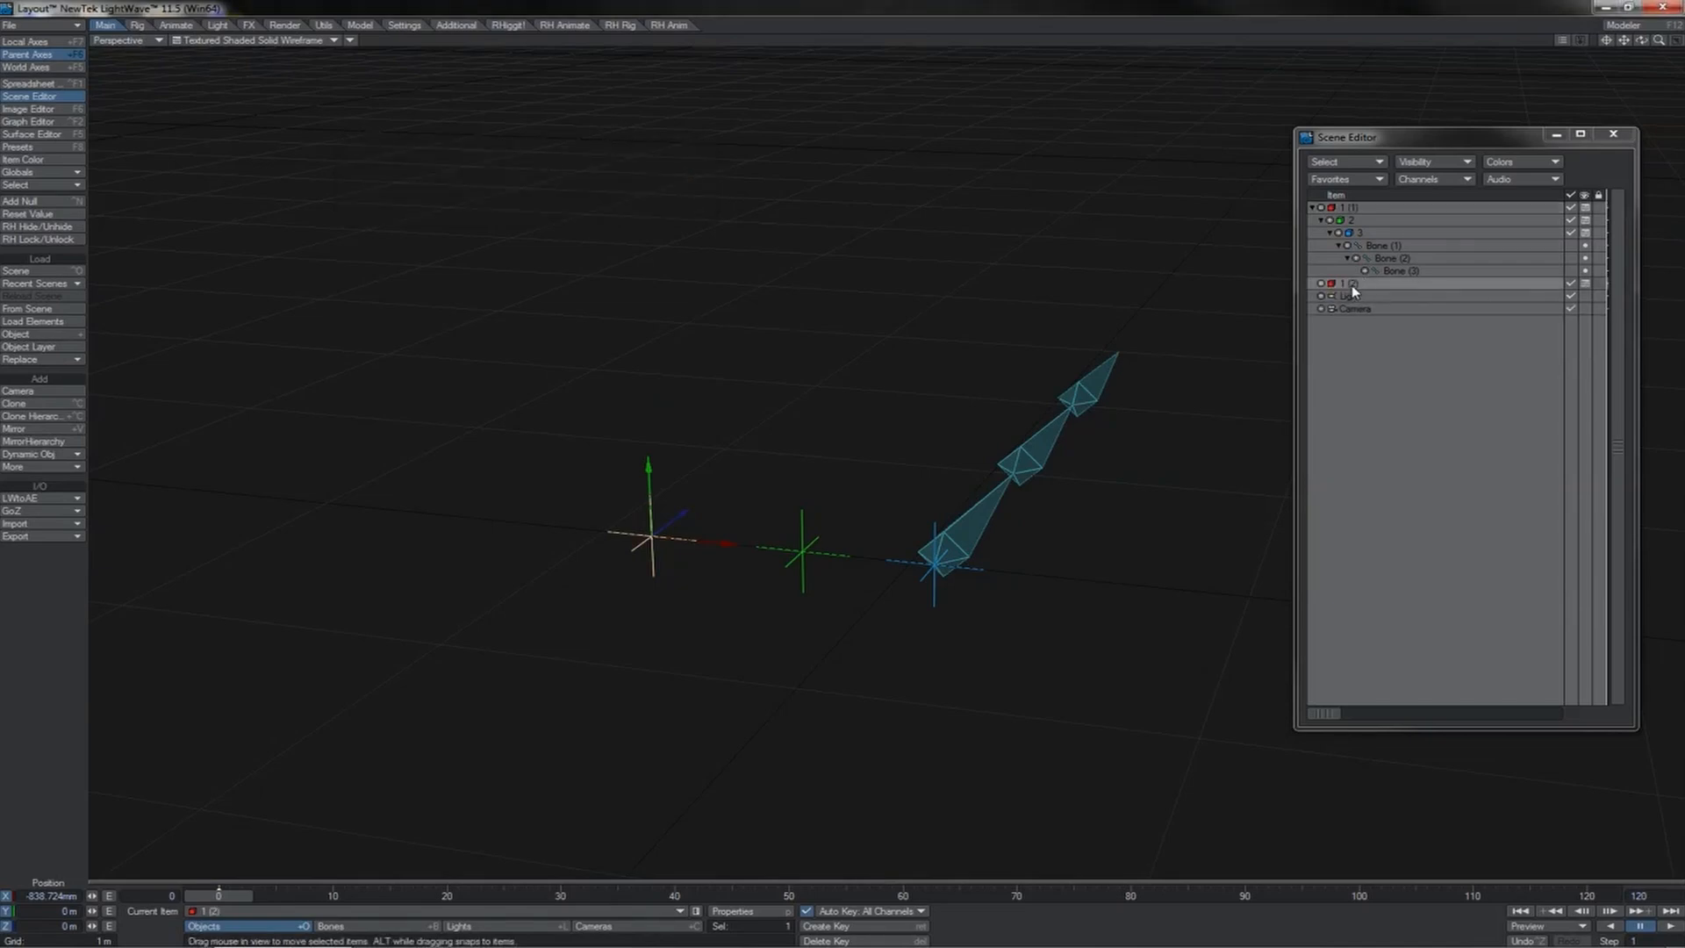
key("Delete")
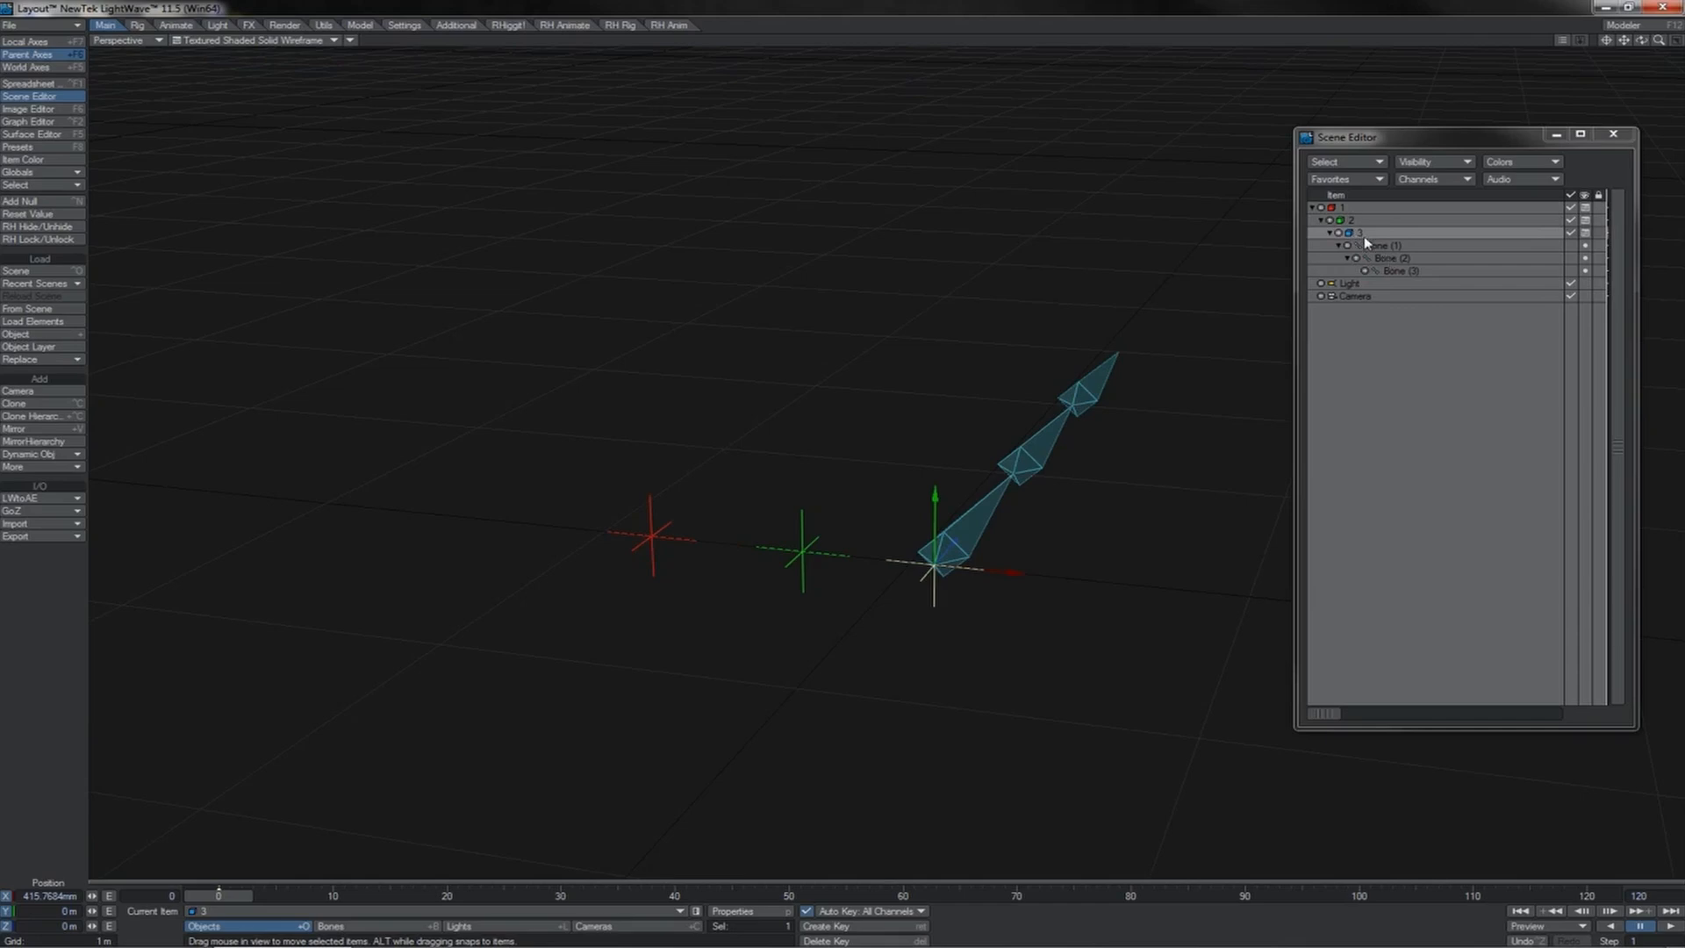
Step: Make one clone of null 3 and go through the copied bones and their parent null
key("ctrl+c")
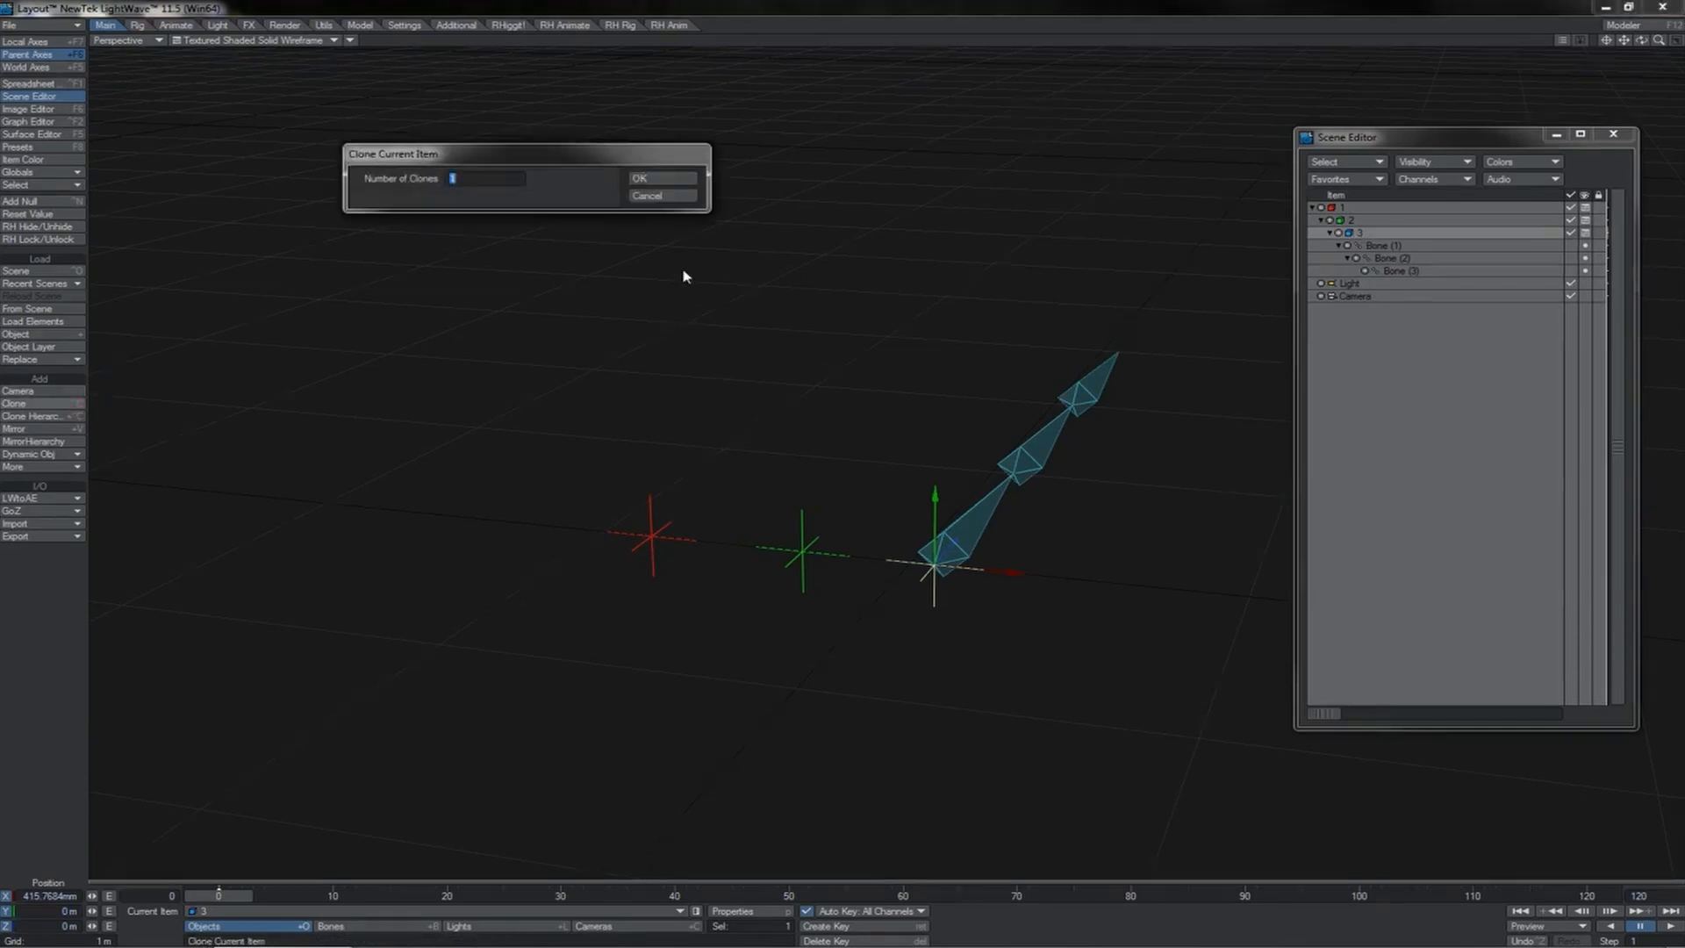
left_click(663, 178)
left_click(1382, 299)
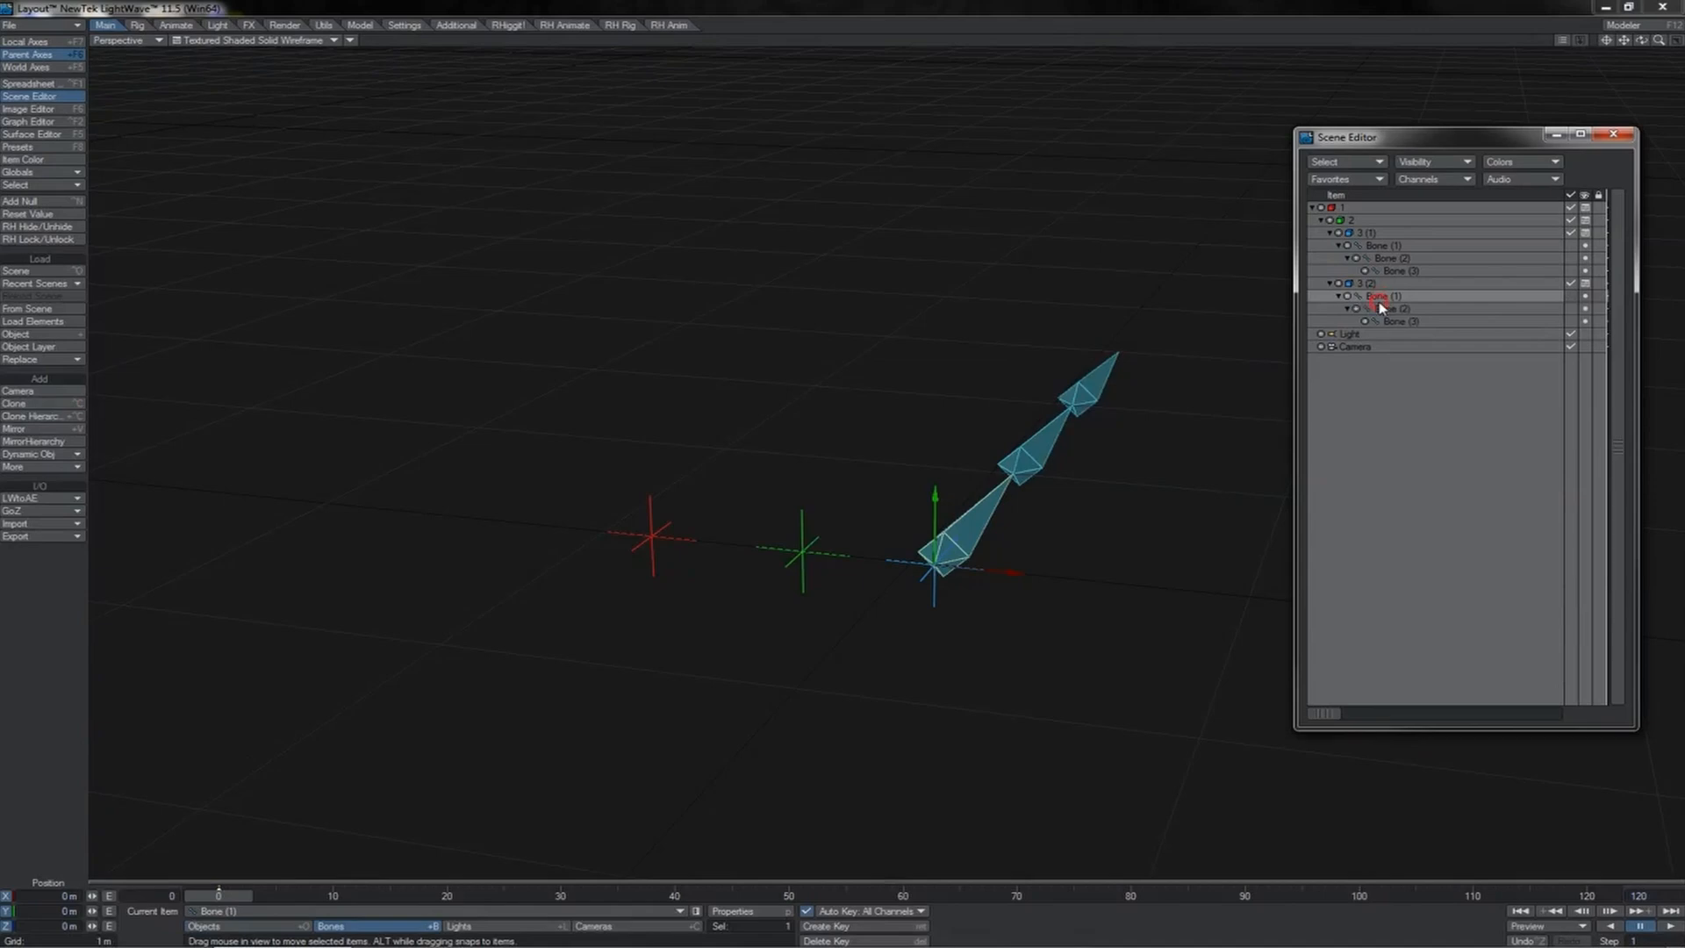
left_click(1393, 320)
left_click(1386, 309)
left_click(1376, 298)
left_click(1366, 285)
Step: Clone Bone (1) of the copied null 3 once, and delete that copied null with its bones
key("shift+b")
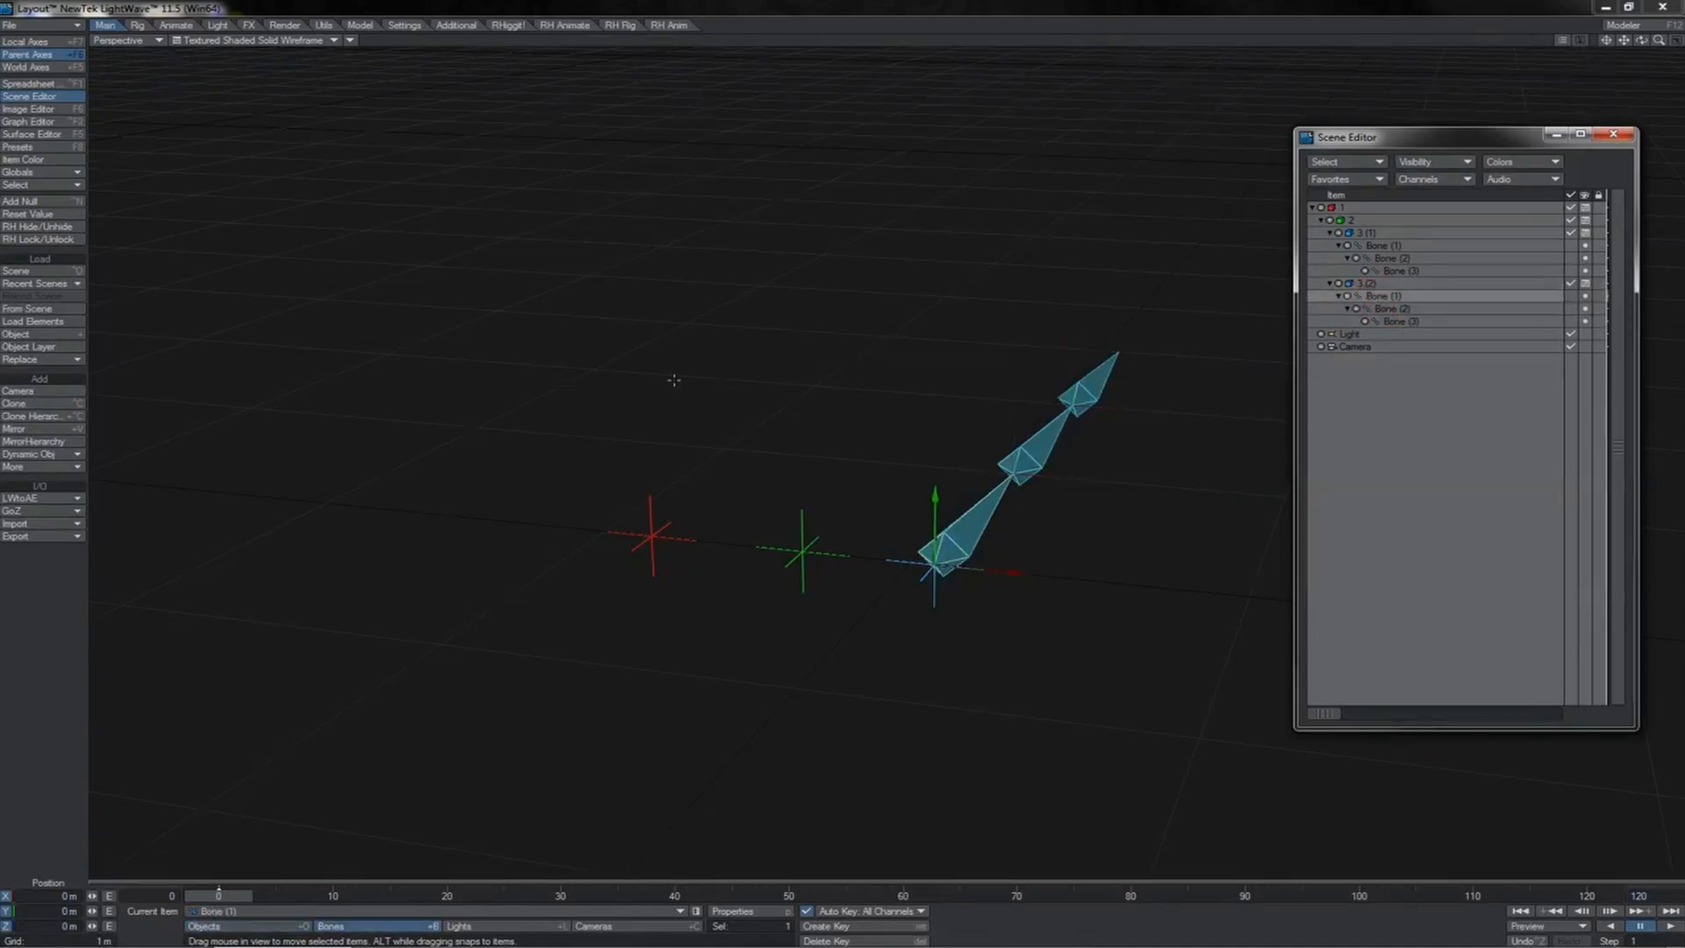
left_click(72, 403)
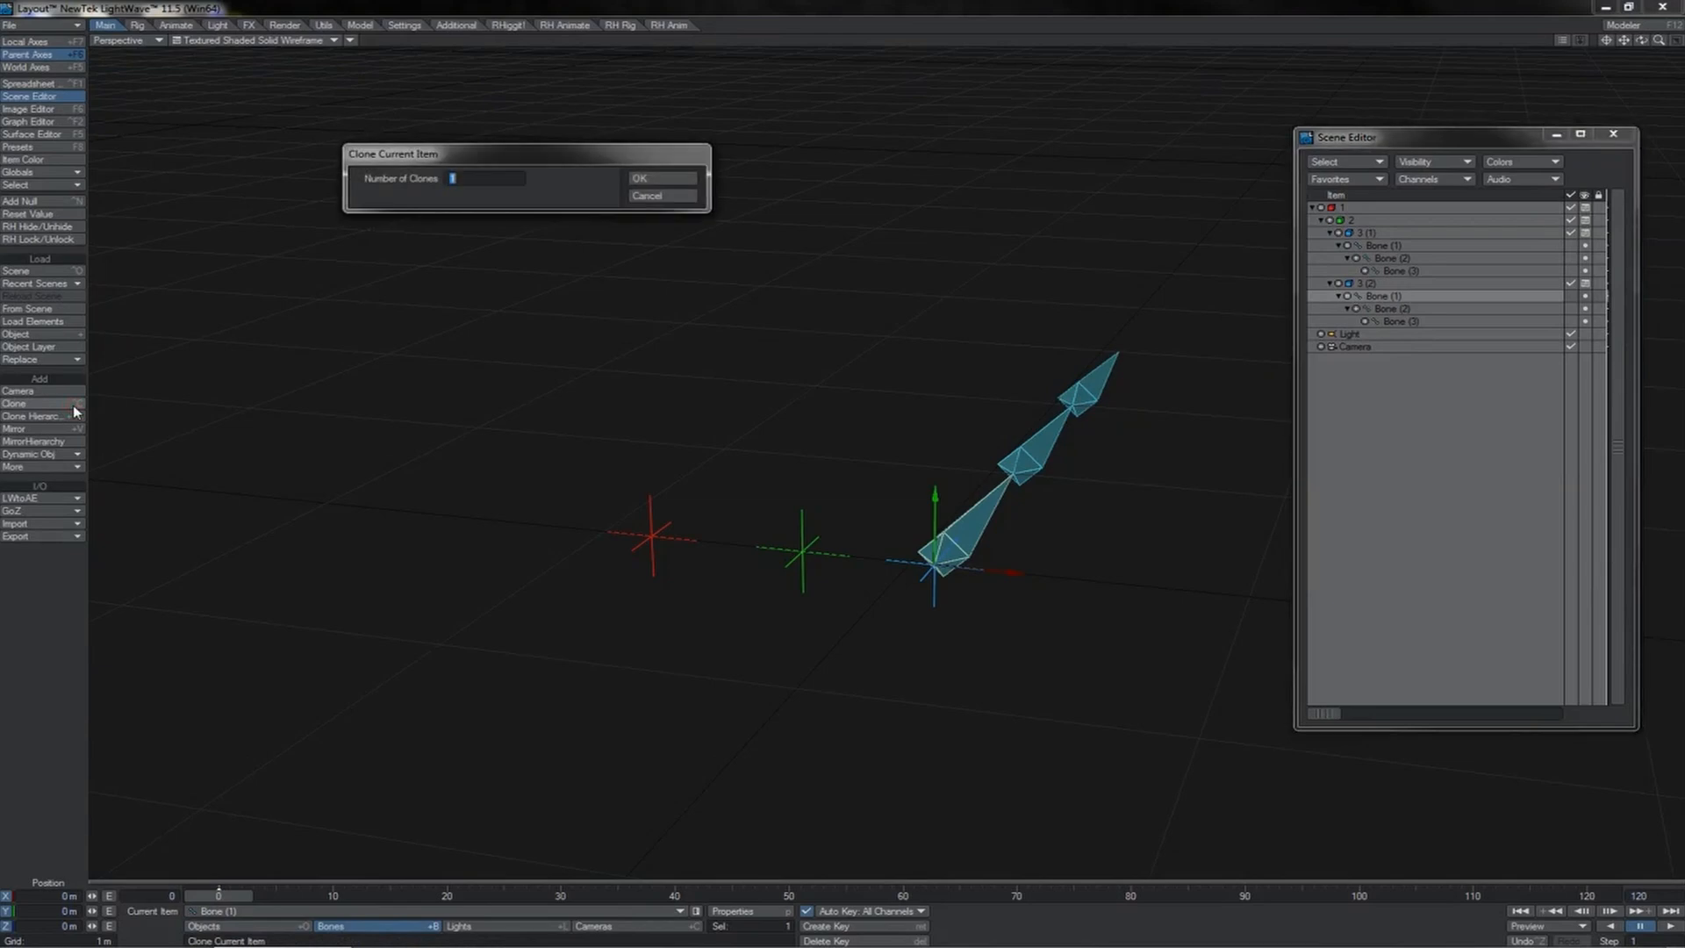
key("Return")
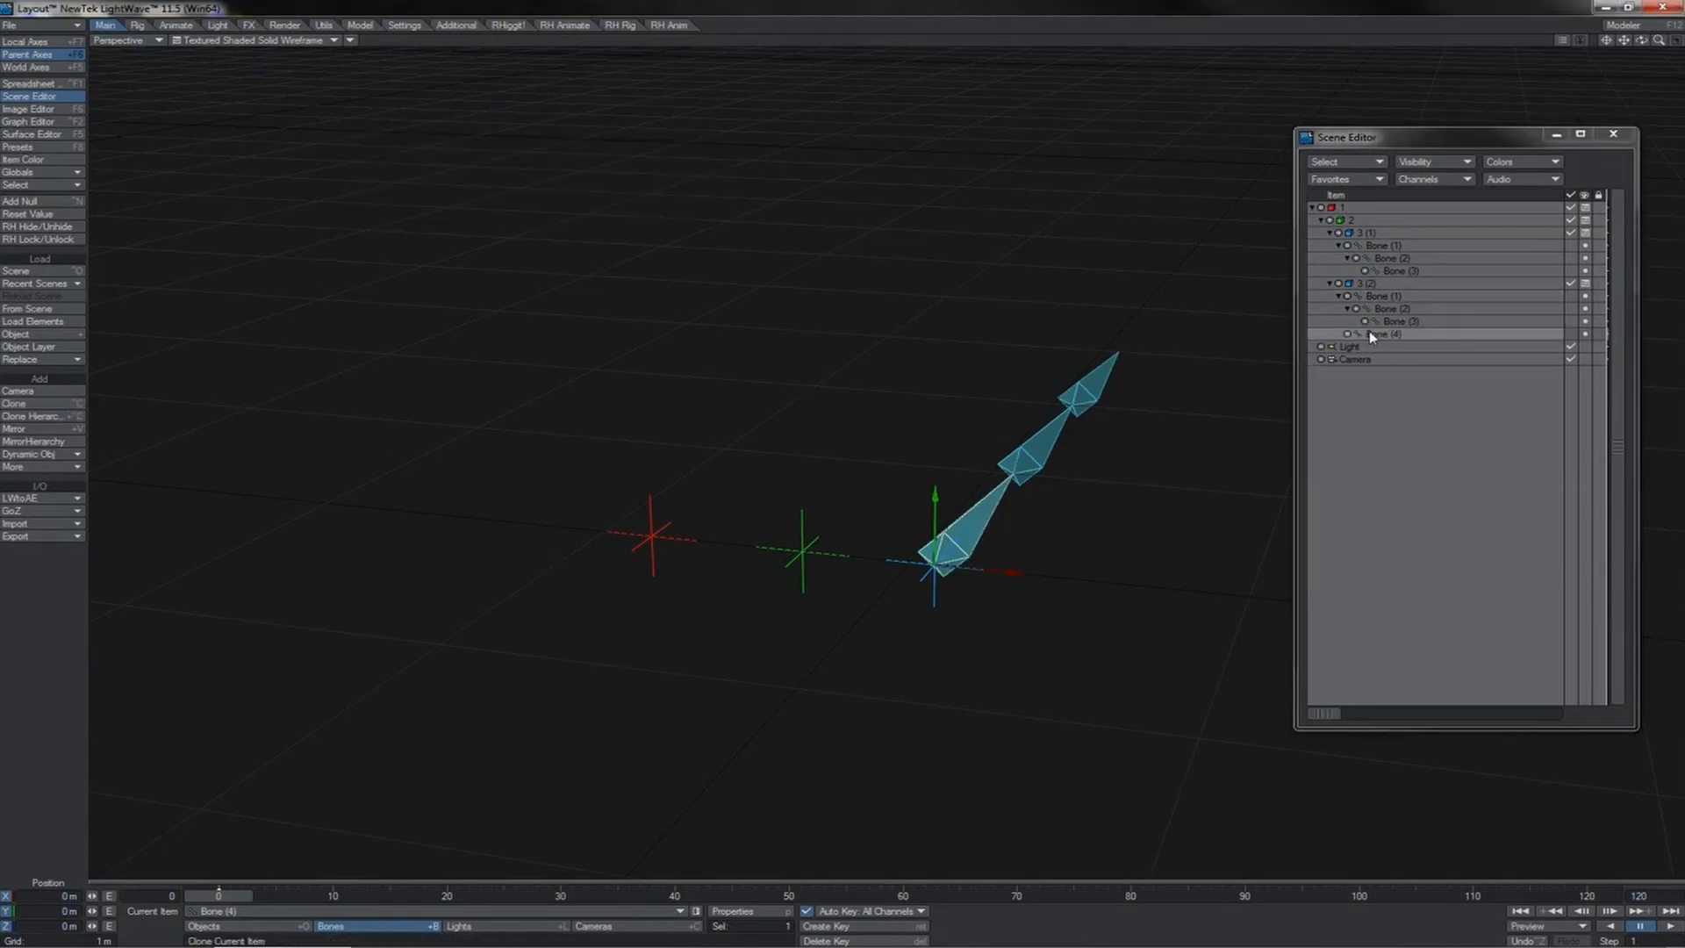
left_click(1353, 286)
key("minus")
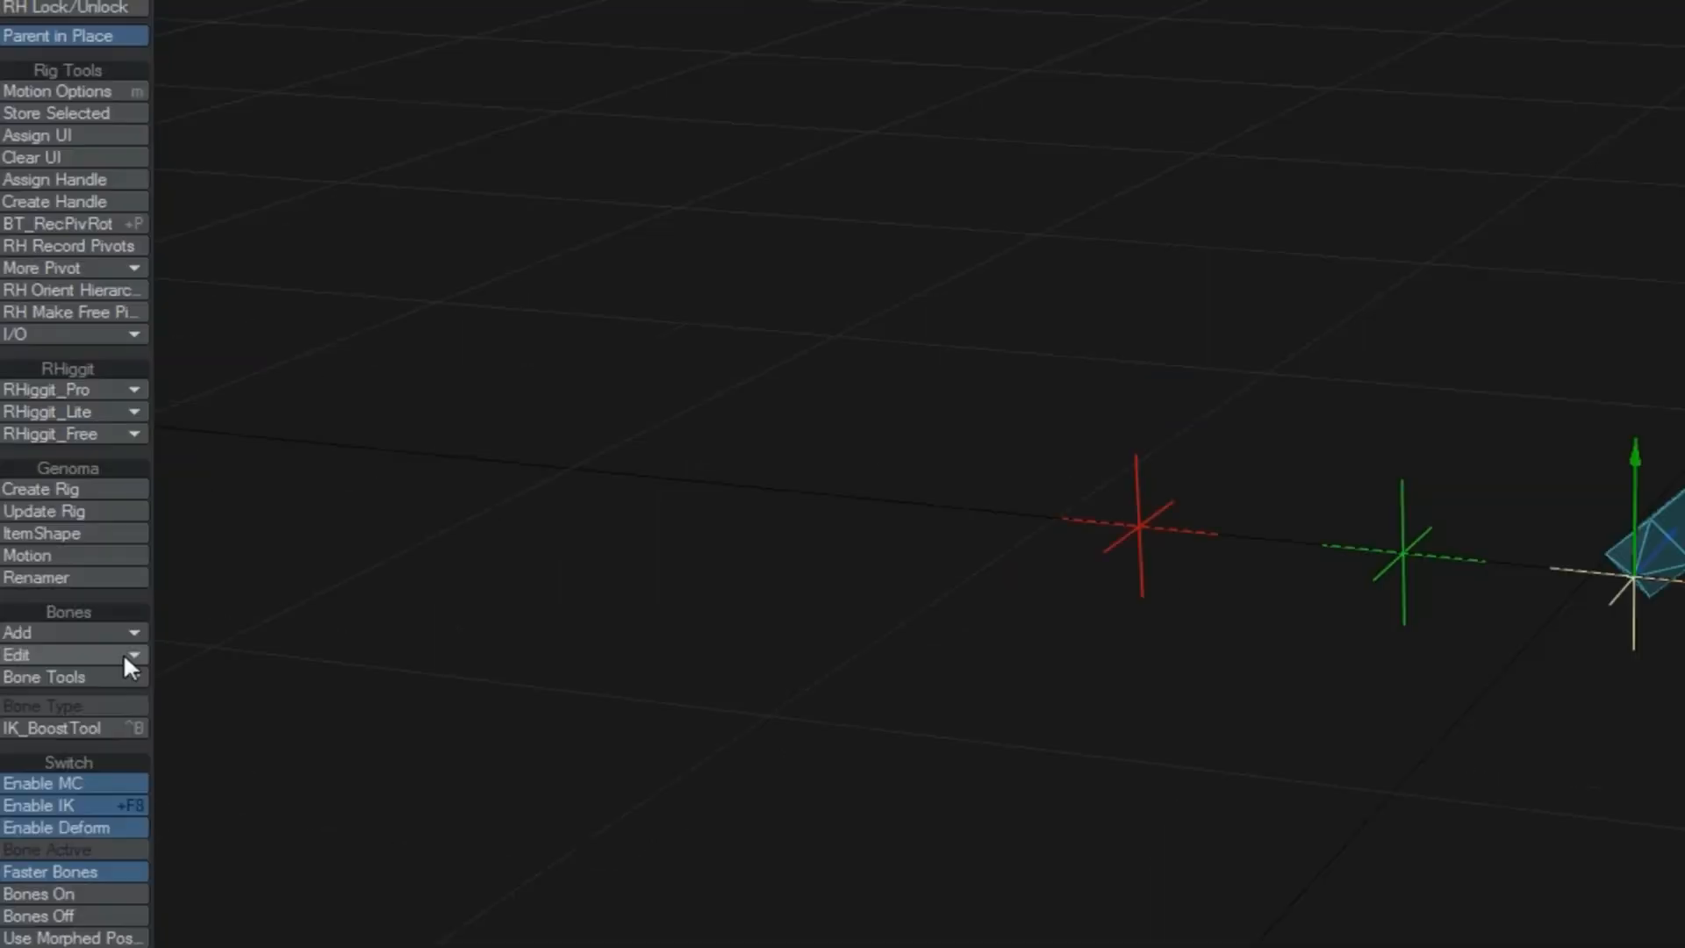
Step: Clone the complete hierarchy of null 1 and move the copy upward
left_click(124, 659)
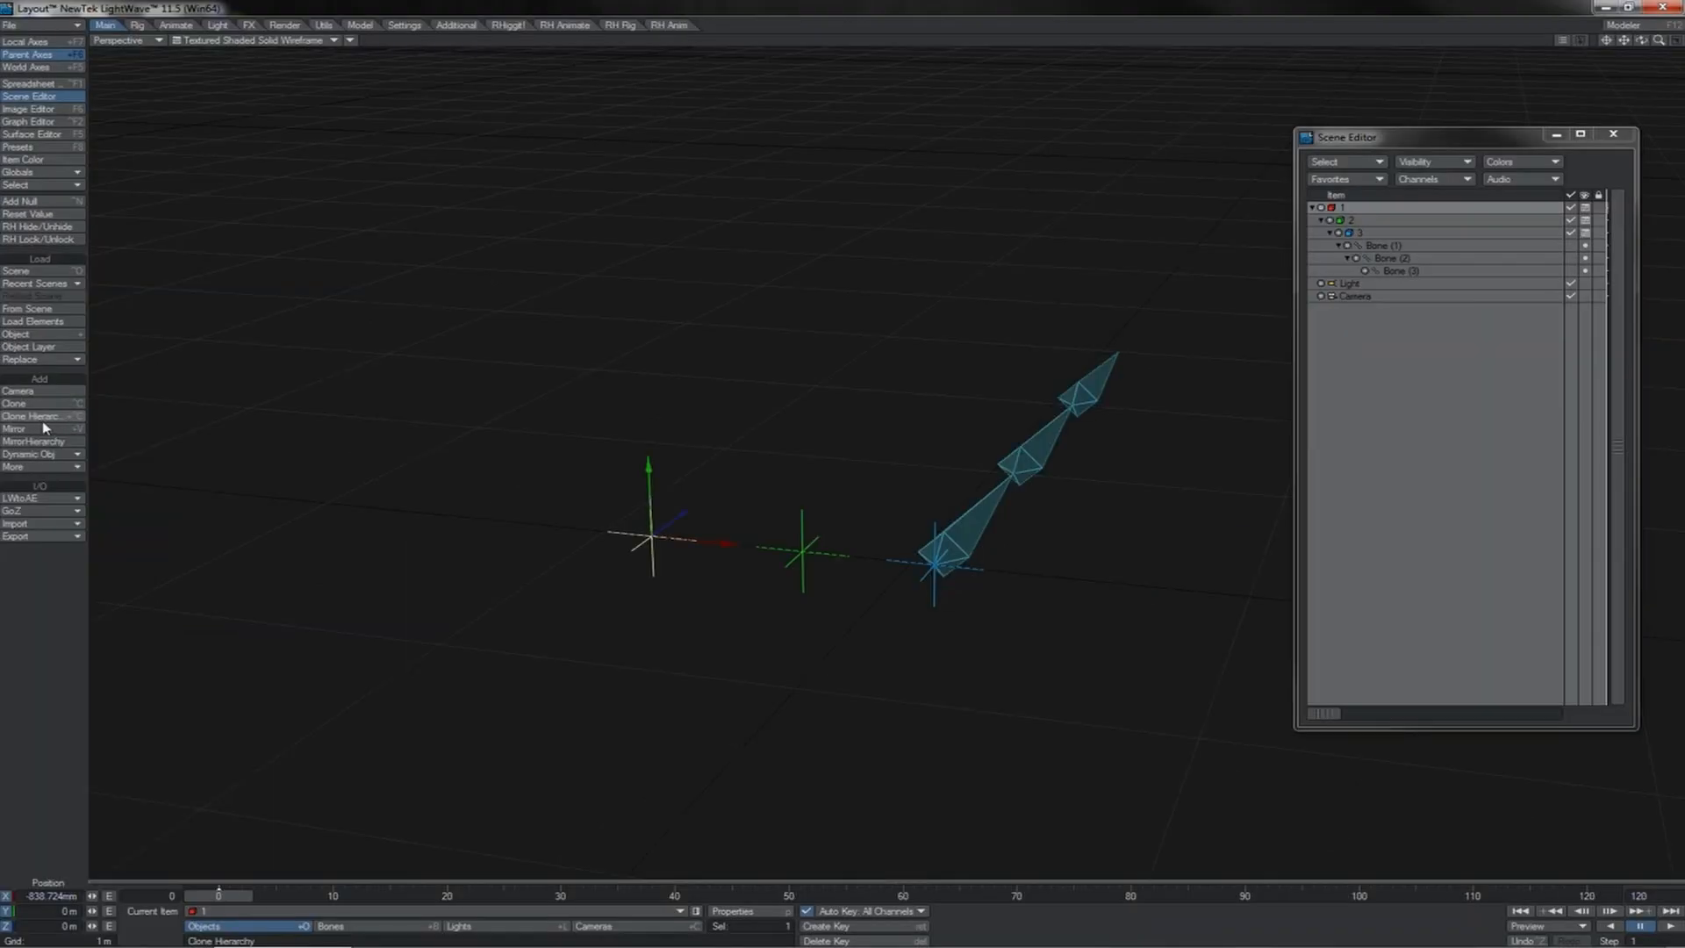
left_click(50, 419)
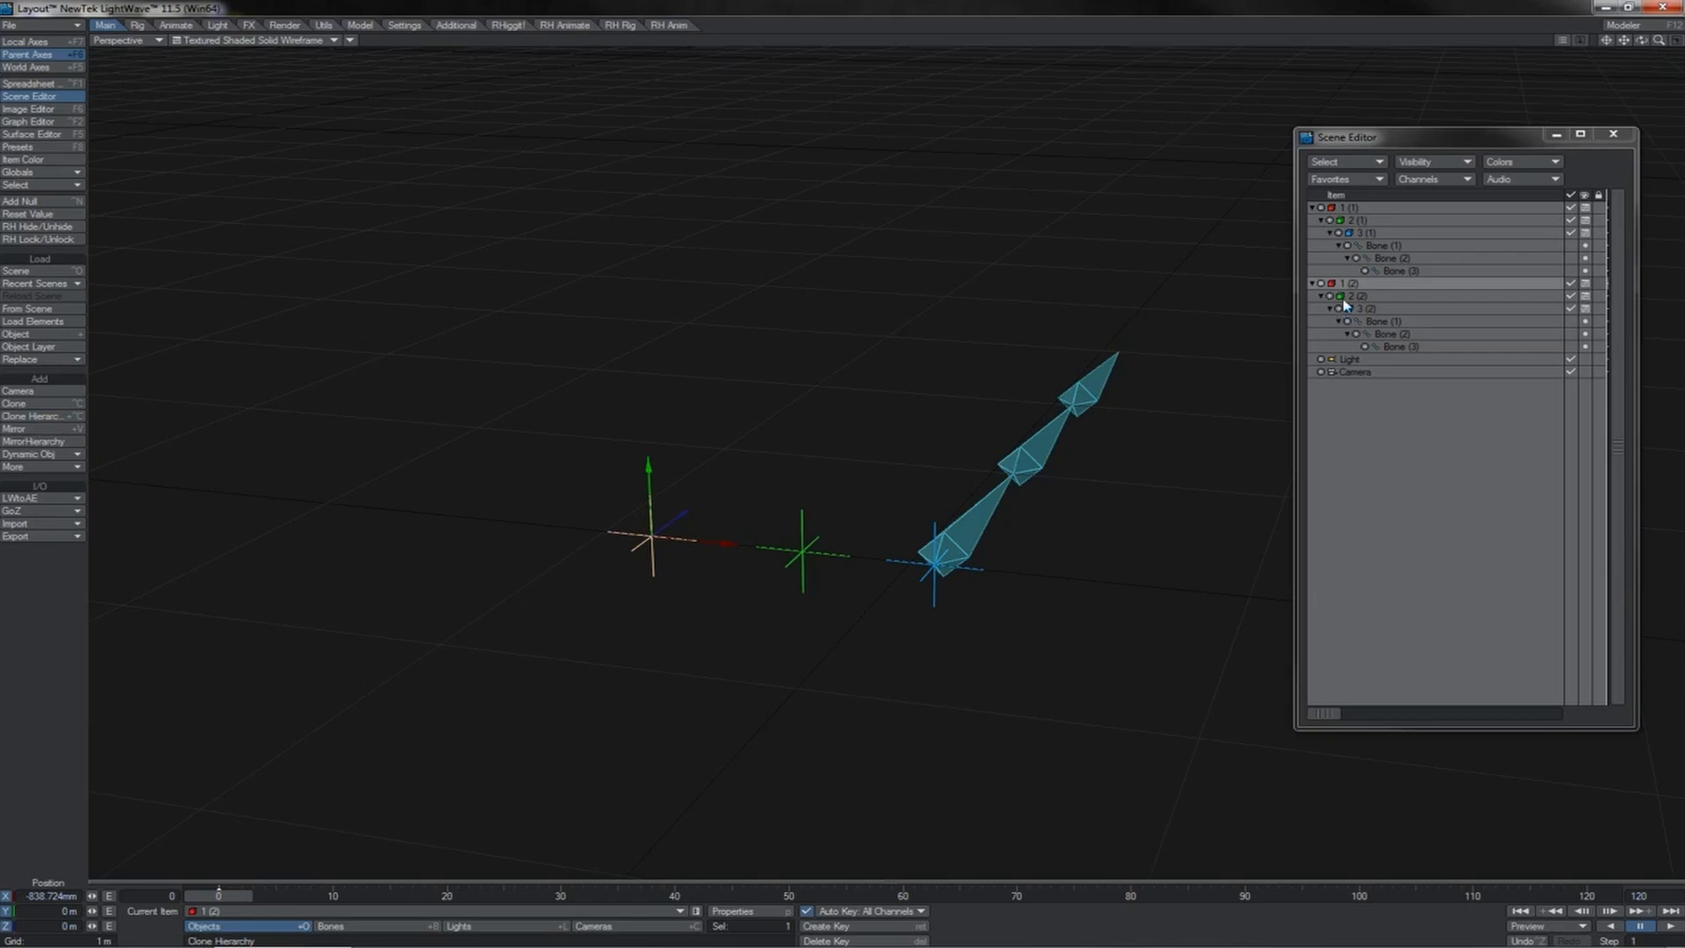
mouse_move(654, 483)
left_mouse_down()
mouse_move(651, 281)
mouse_move(651, 355)
left_mouse_up()
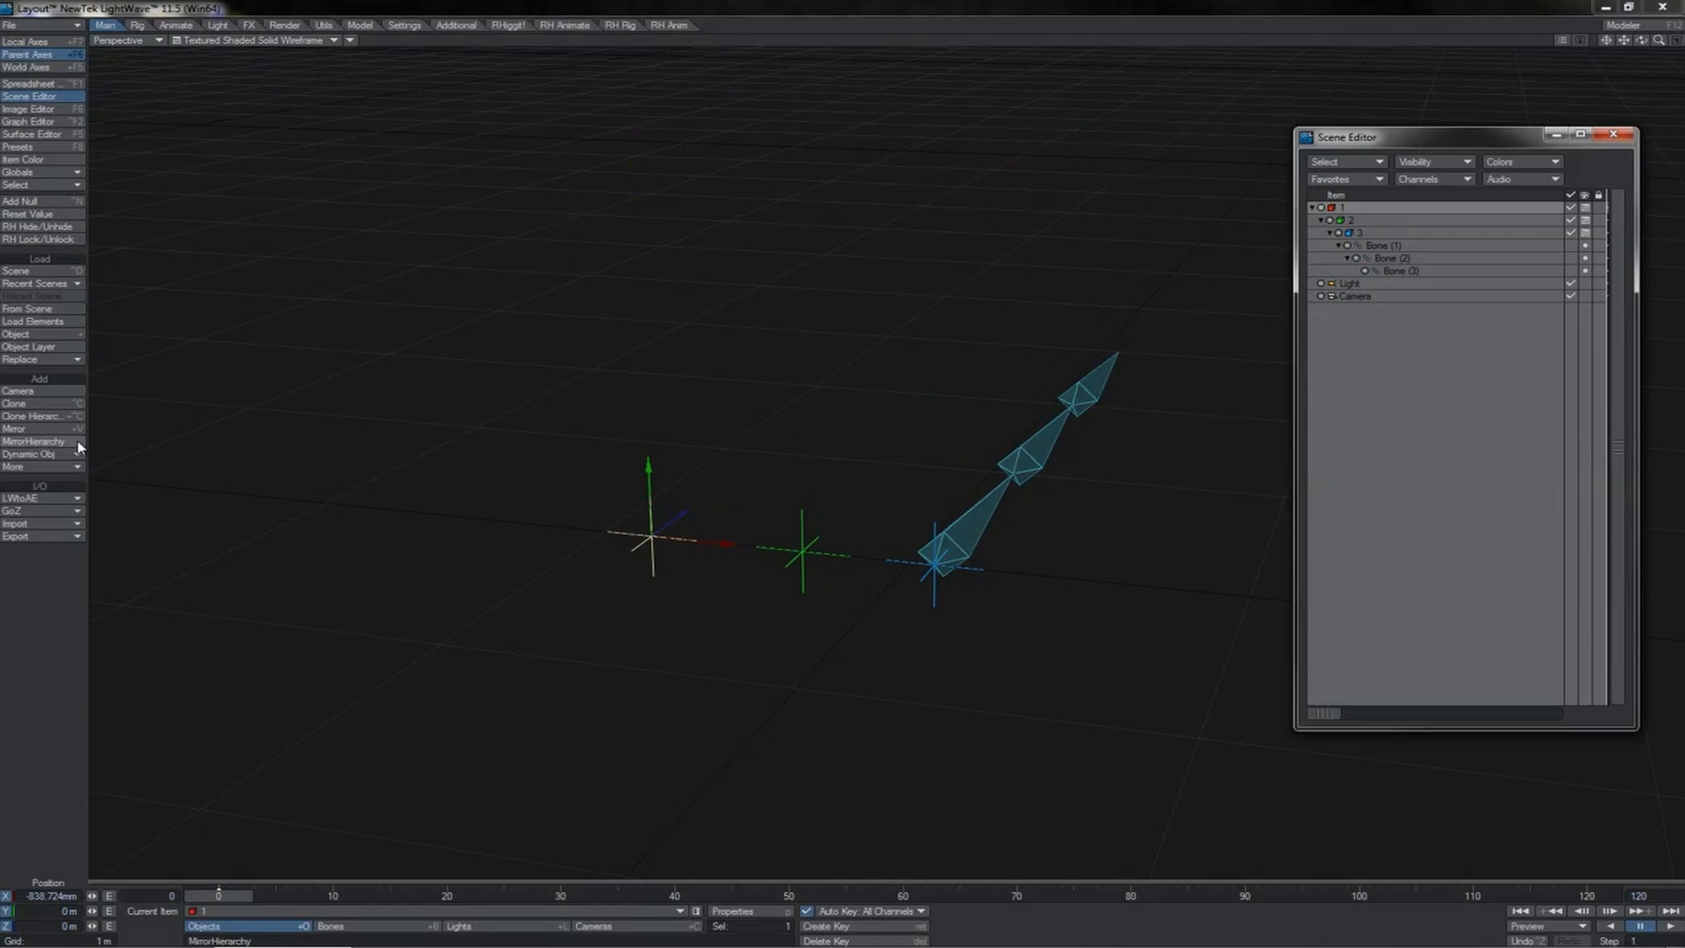
Step: Start Mirror Hierarchy for null 1 on the X axis, with Mirror Around Item and Parent To both set to (none)
left_click(78, 443)
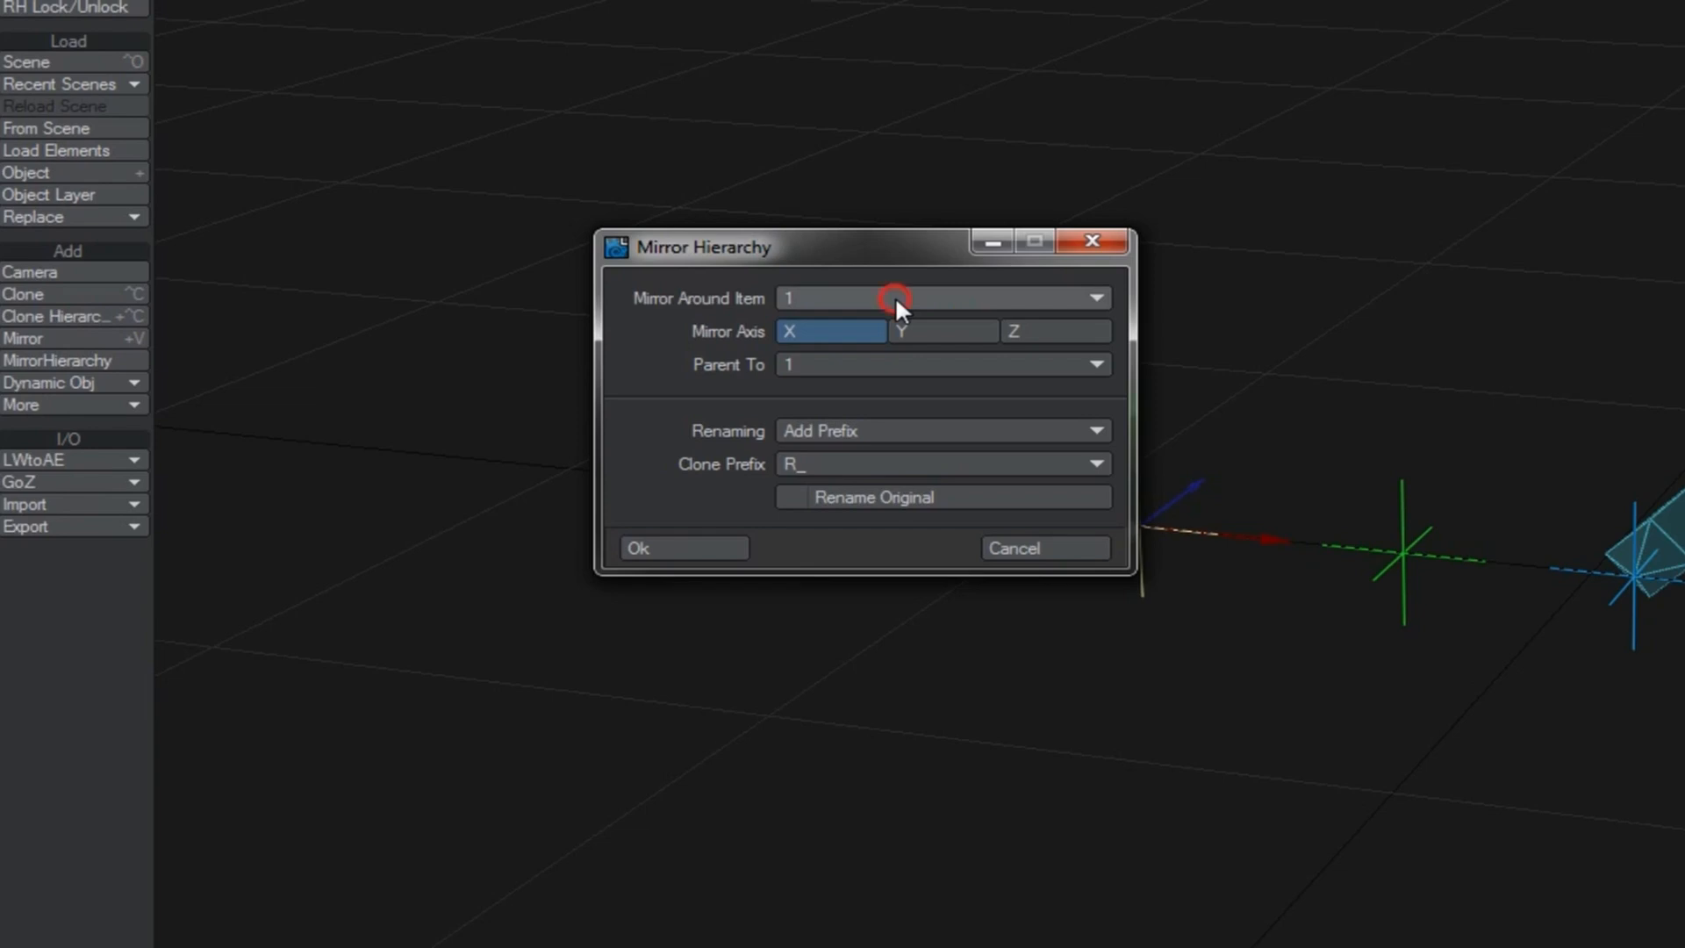
left_click(895, 296)
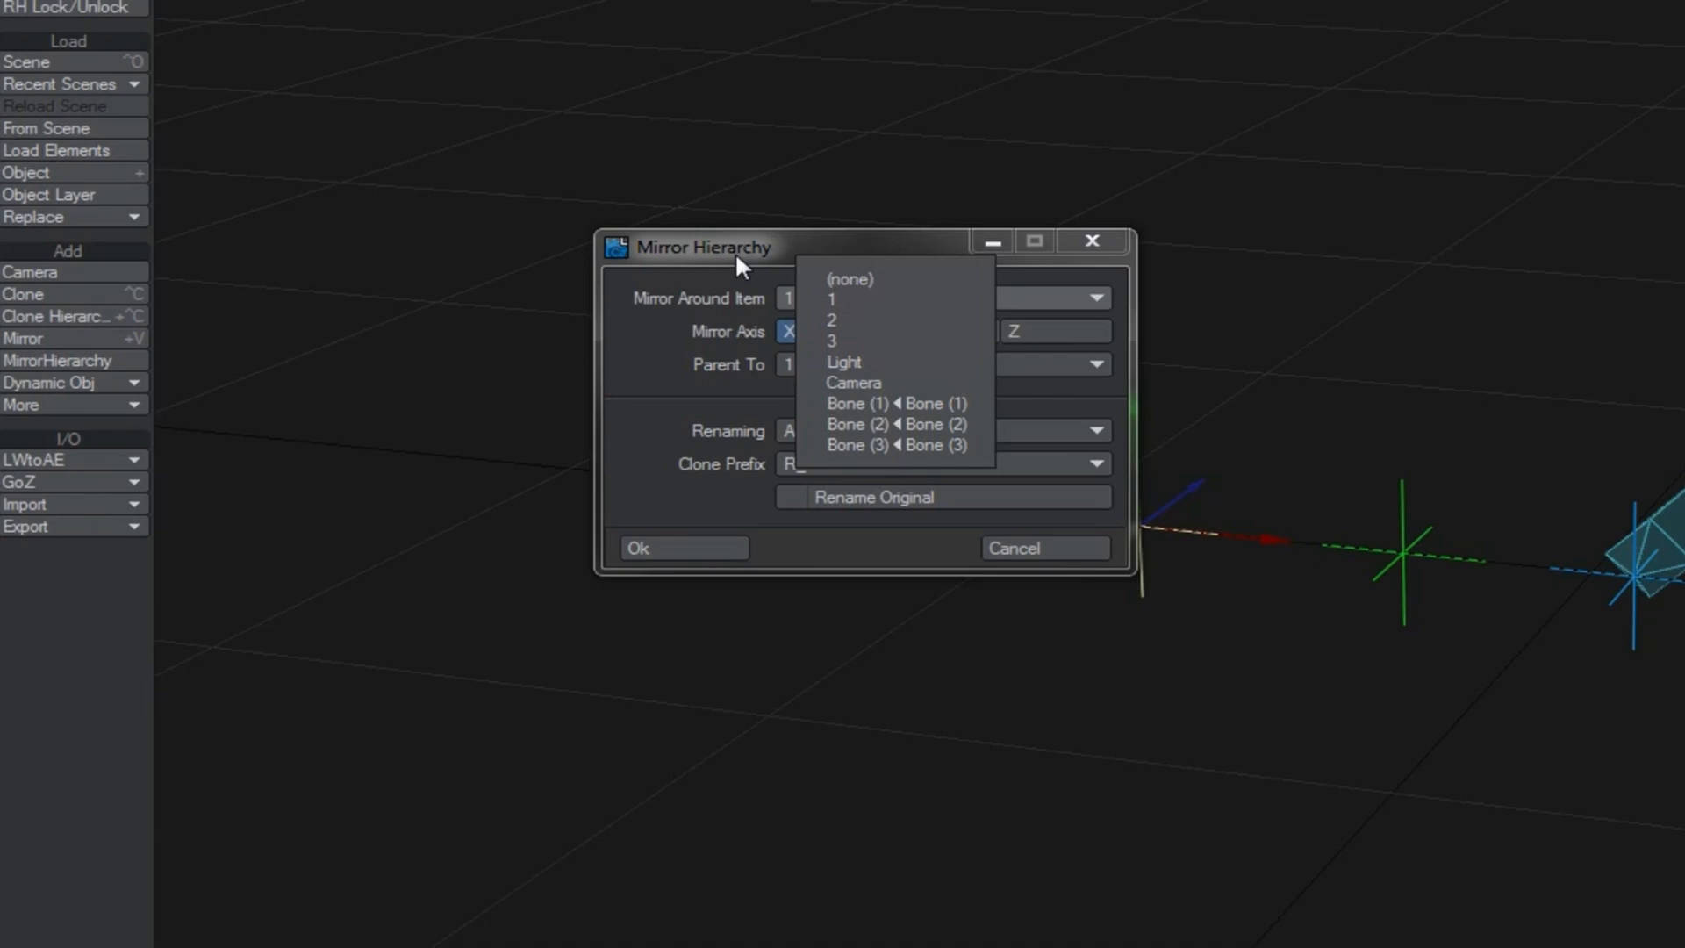
left_click(871, 279)
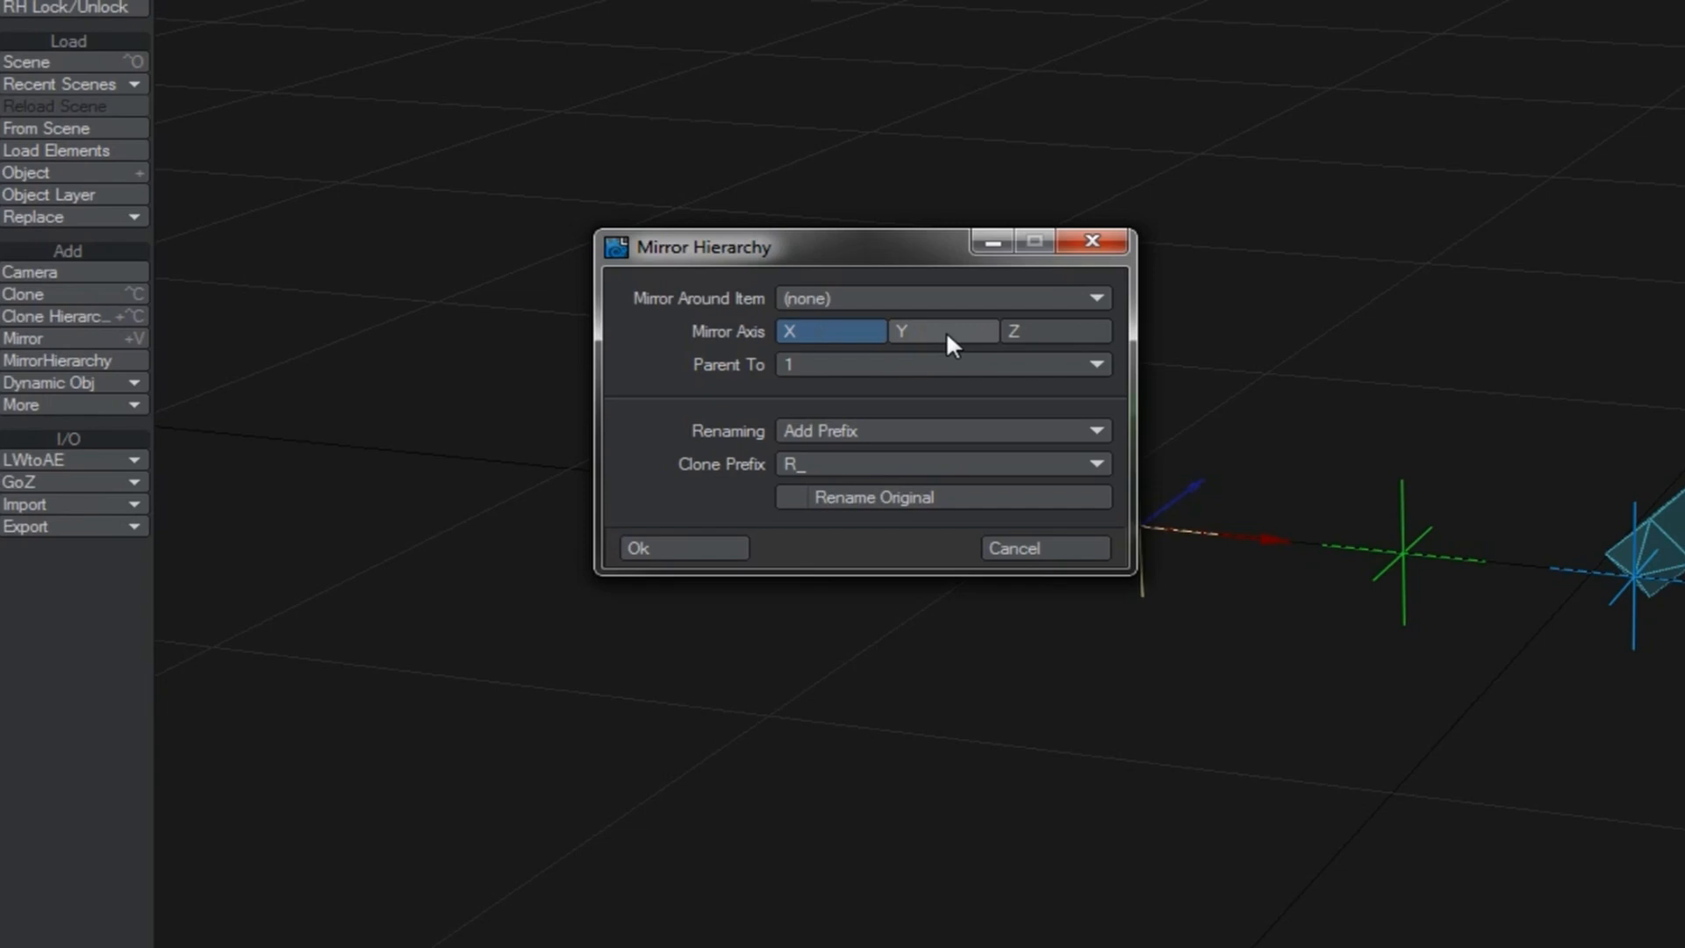
left_click(945, 363)
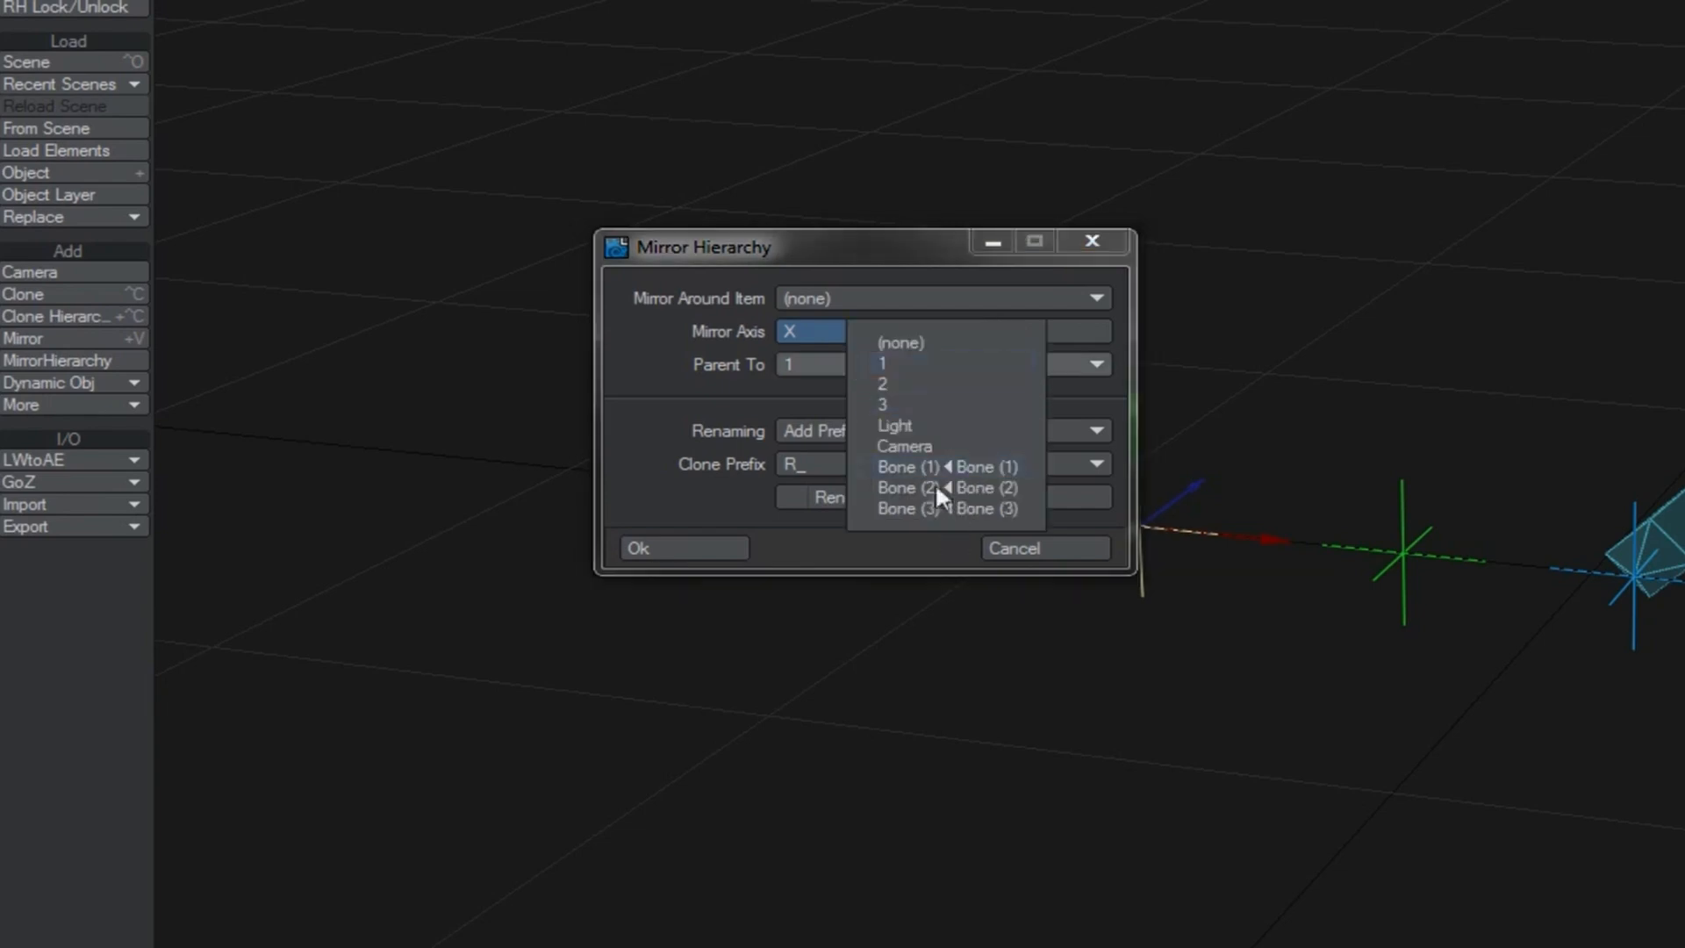
left_click(924, 343)
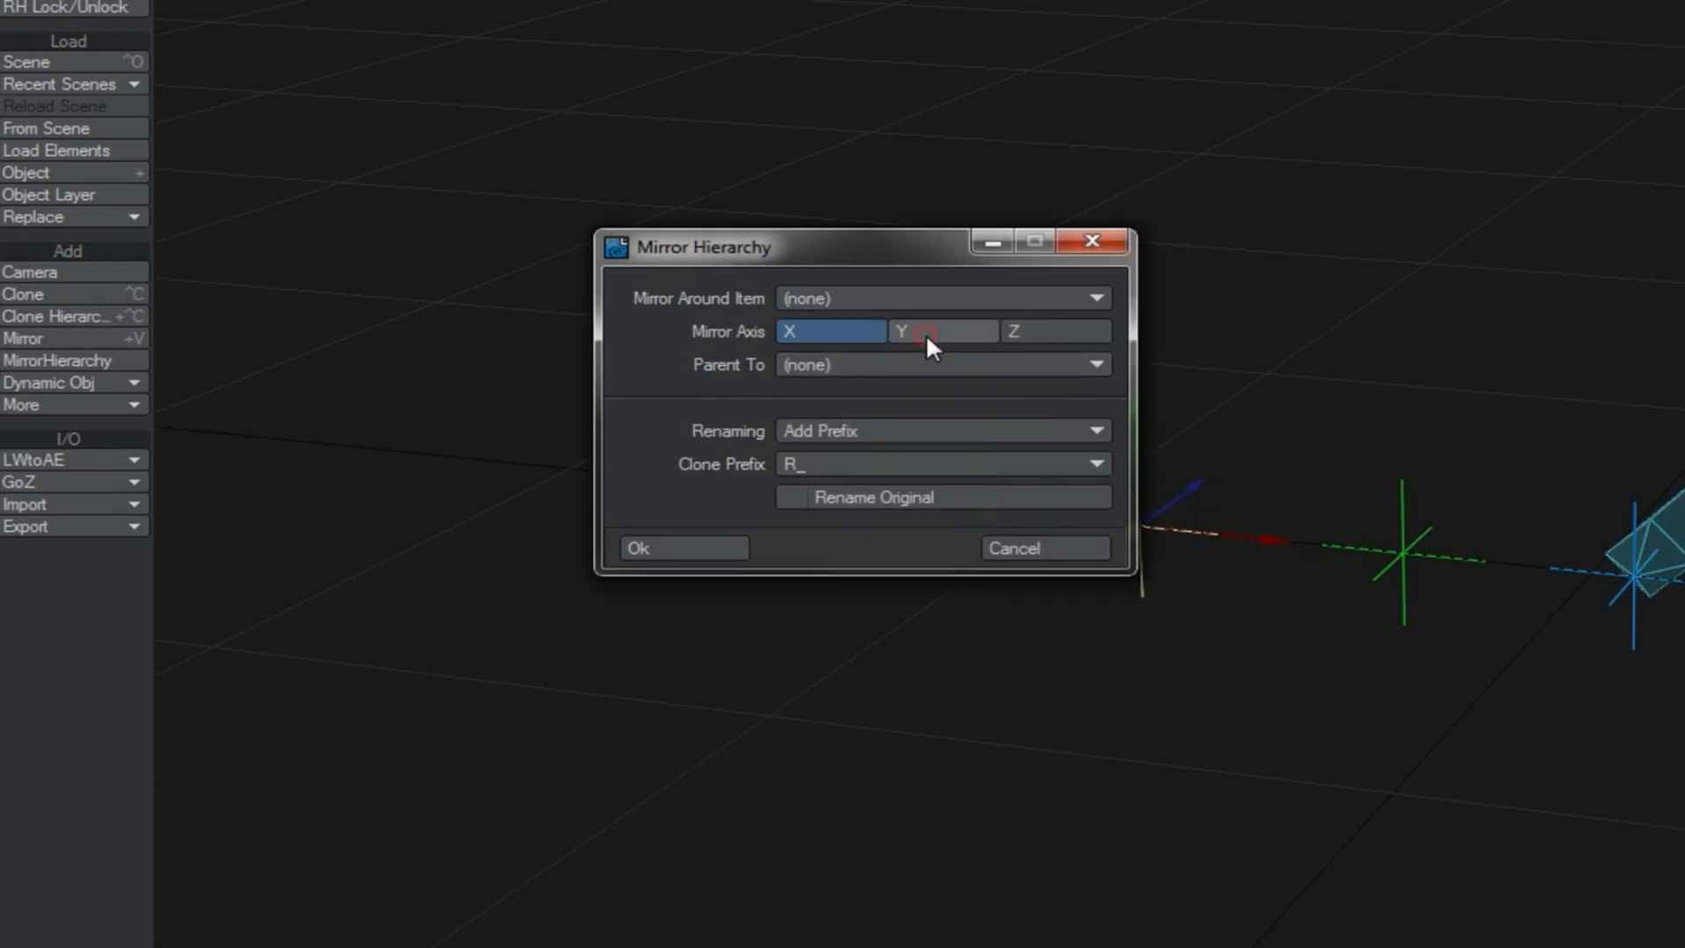
Step: Choose Add Prefix renaming with the clone prefix LEFT_, enable Rename Original, and mirror the hierarchy
left_click(921, 430)
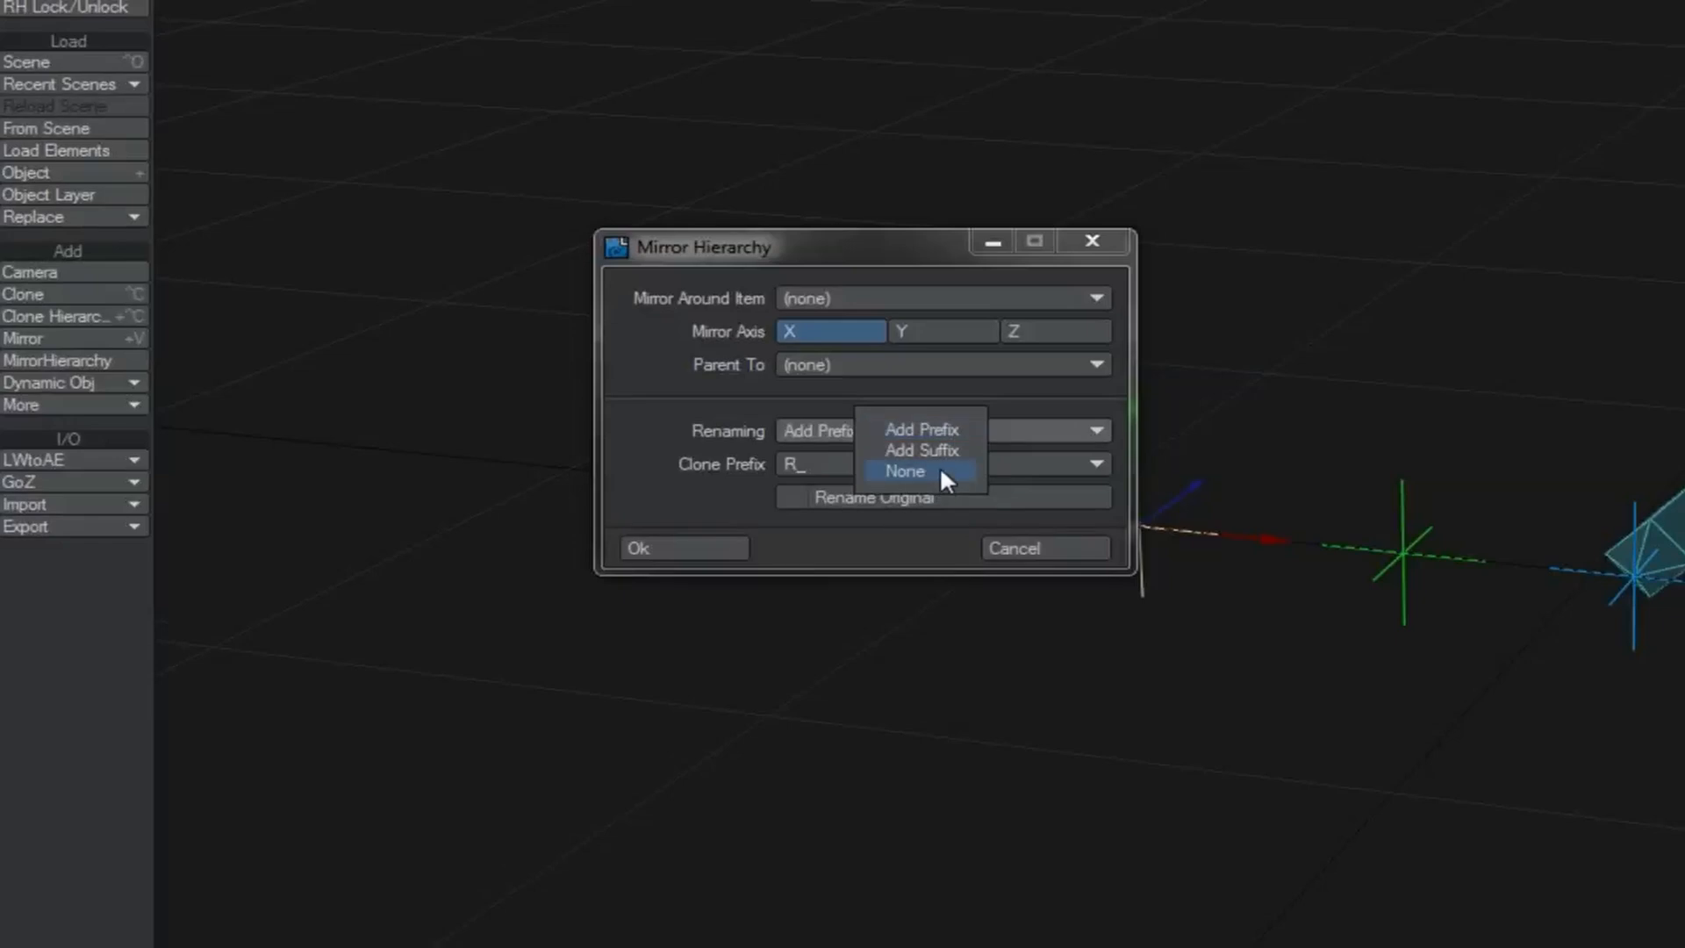
left_click(916, 430)
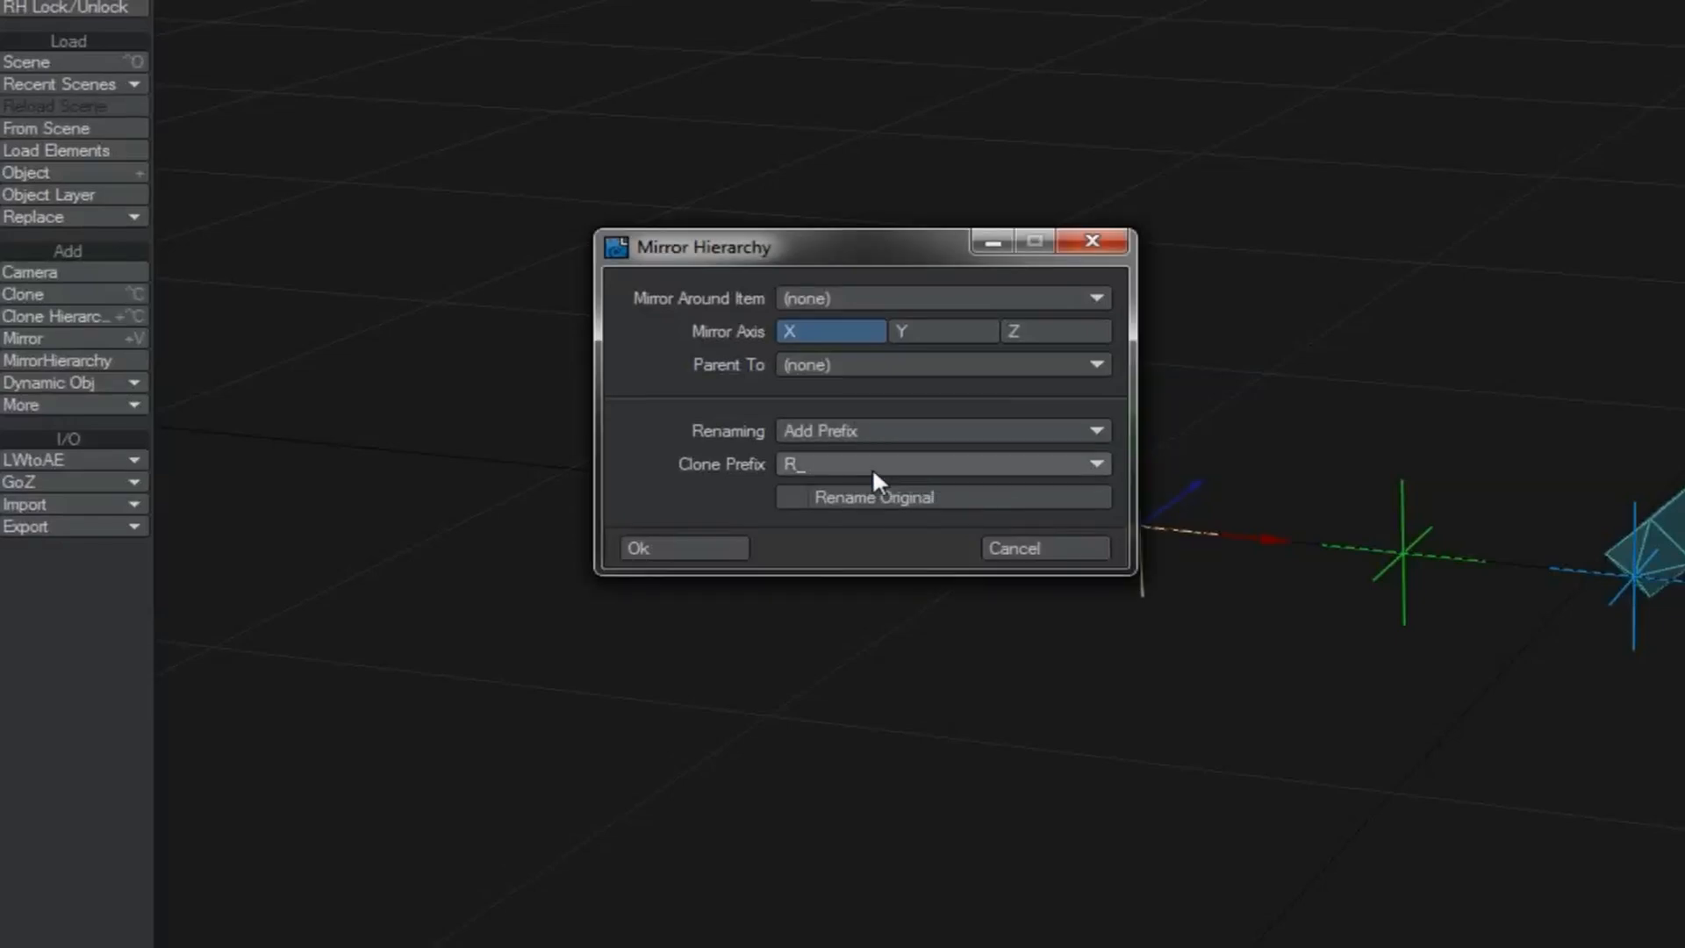
left_click(872, 467)
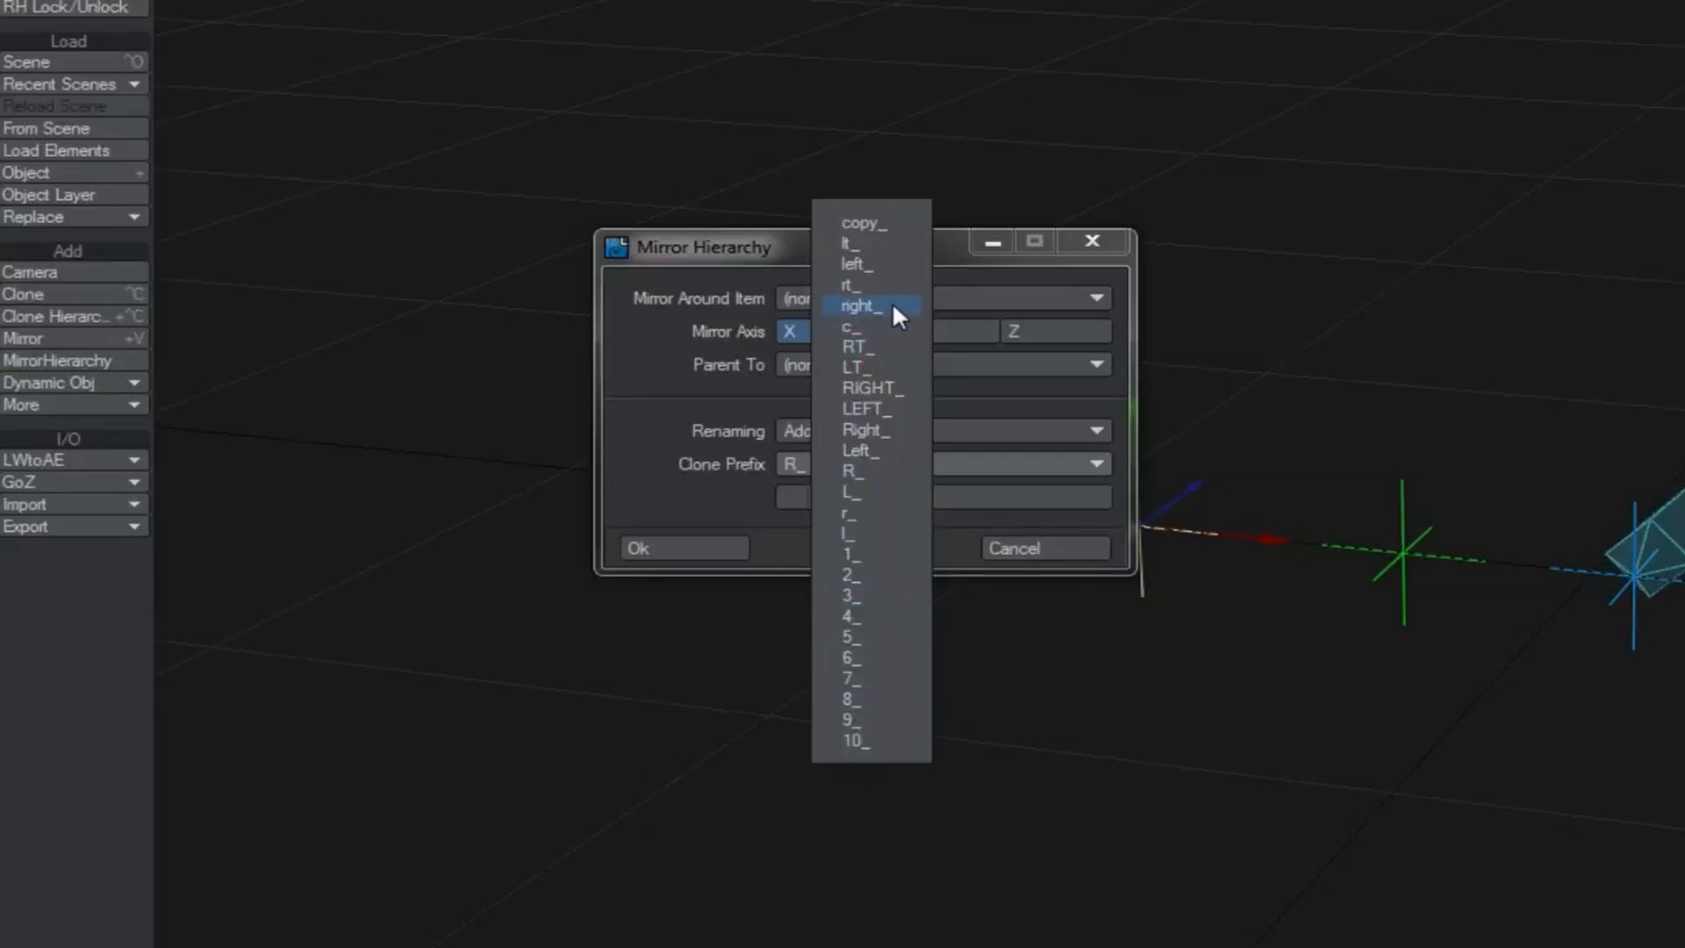
left_click(867, 409)
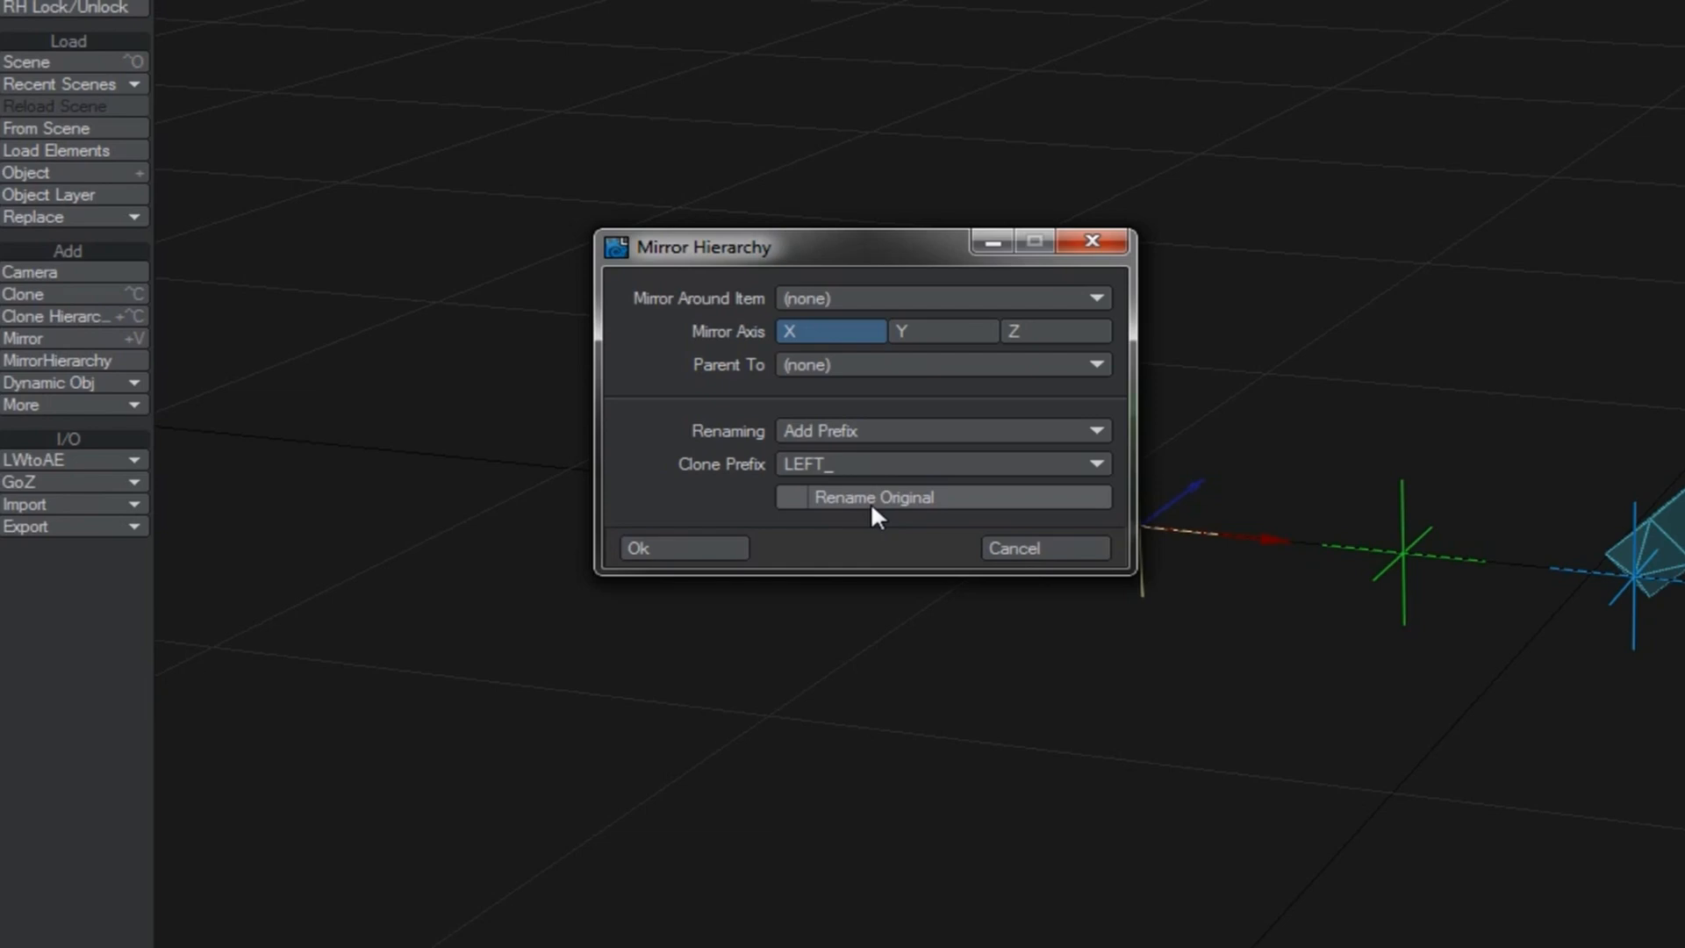
left_click(873, 507)
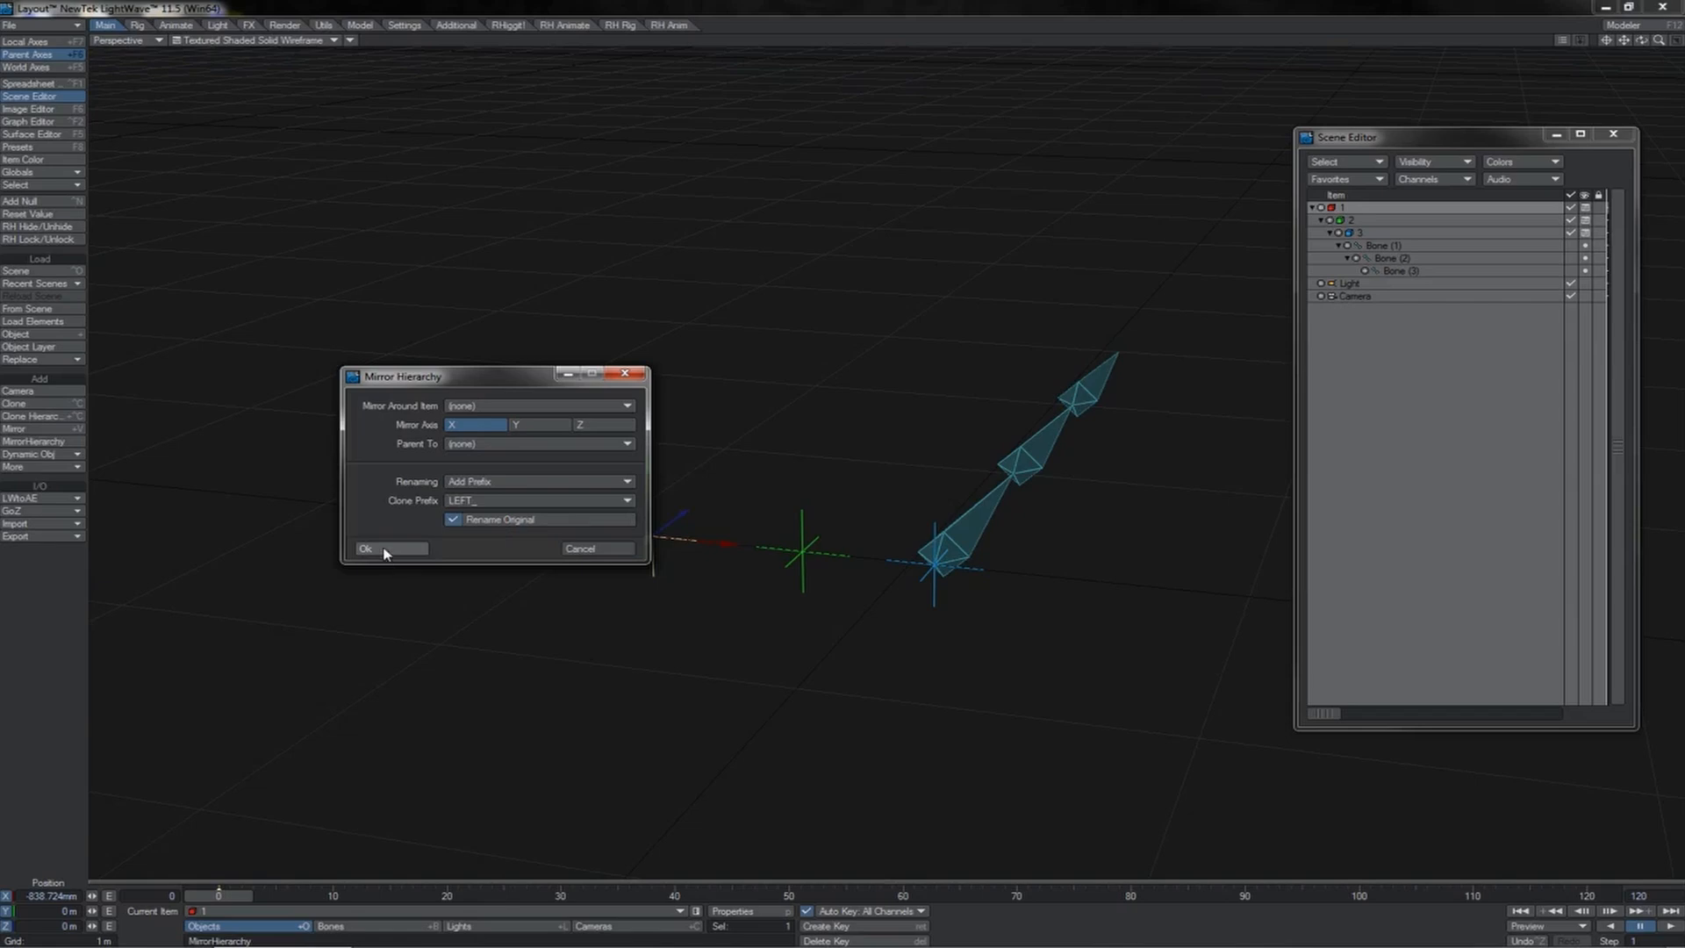
left_click(384, 550)
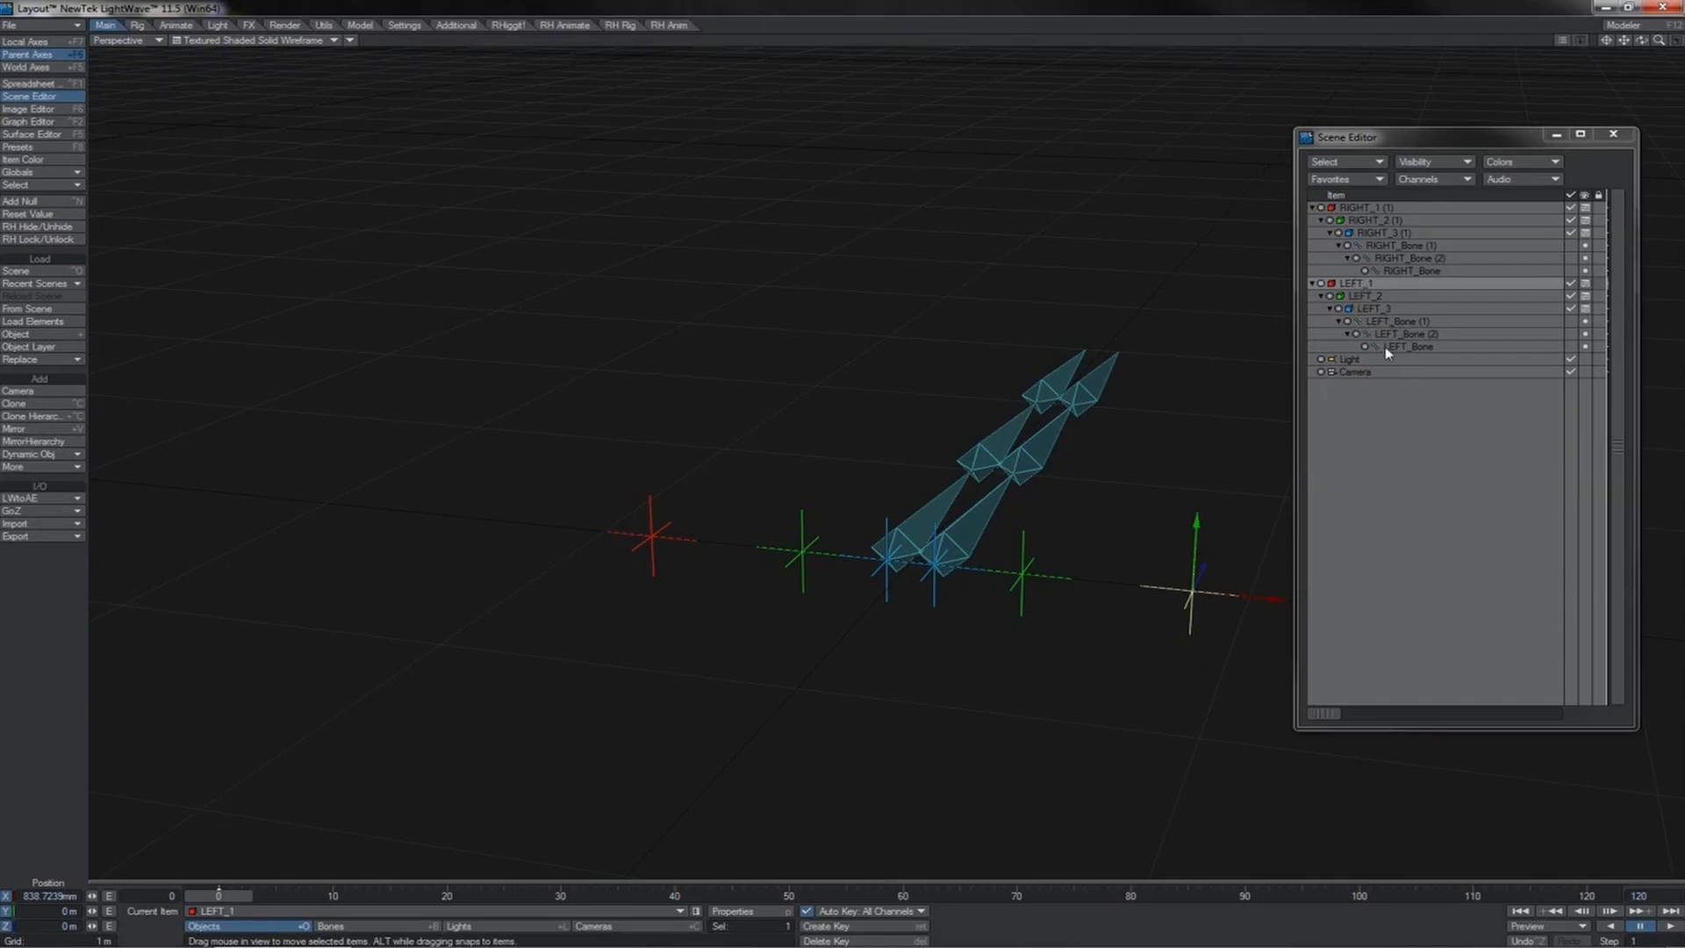
Step: Move the mirrored LEFT_1 null along X to about -1.32 m and bring up its scale values
left_click(1348, 210)
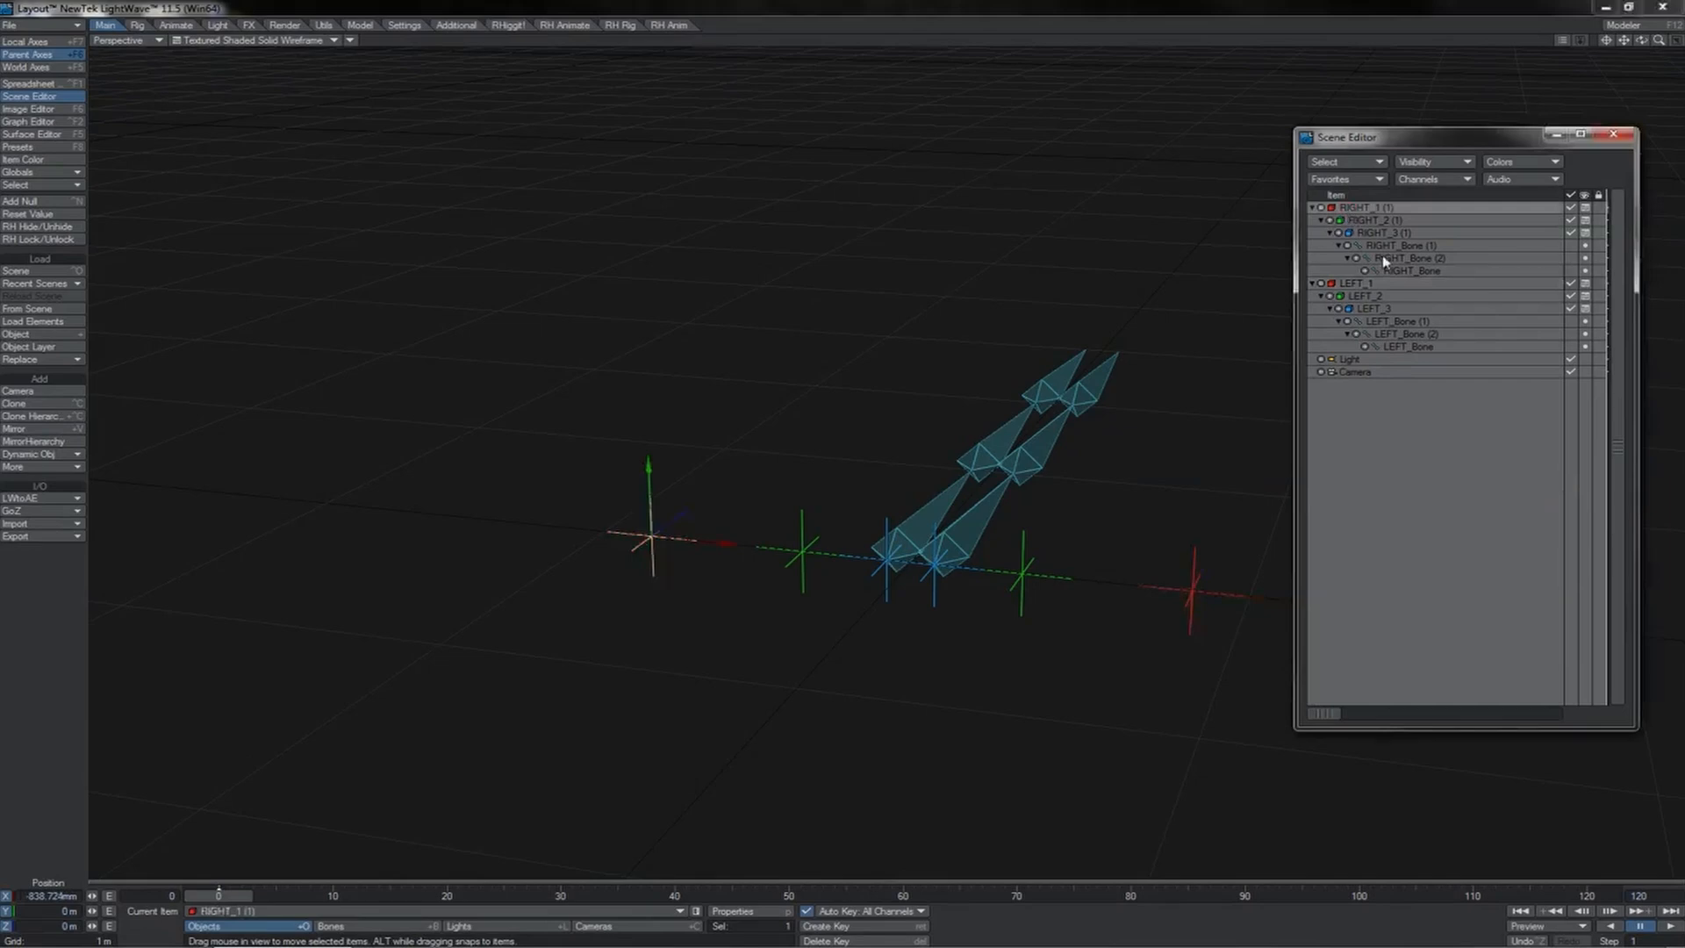
left_click(1387, 287)
left_click_drag(1267, 600, 702, 589)
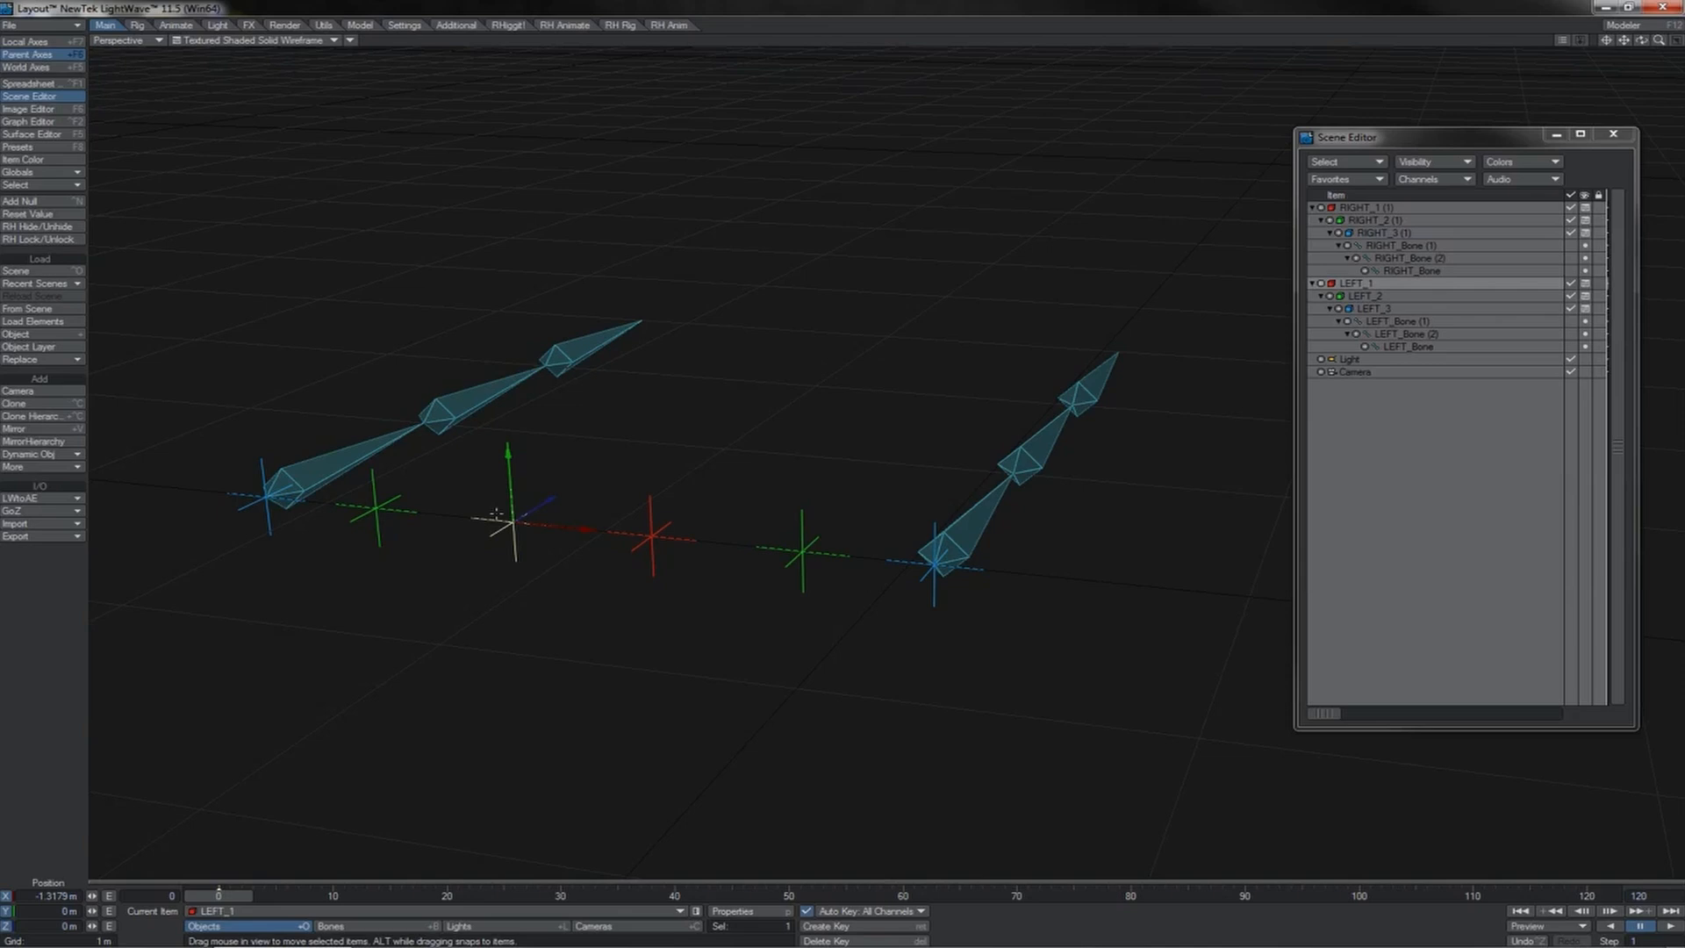
key("h")
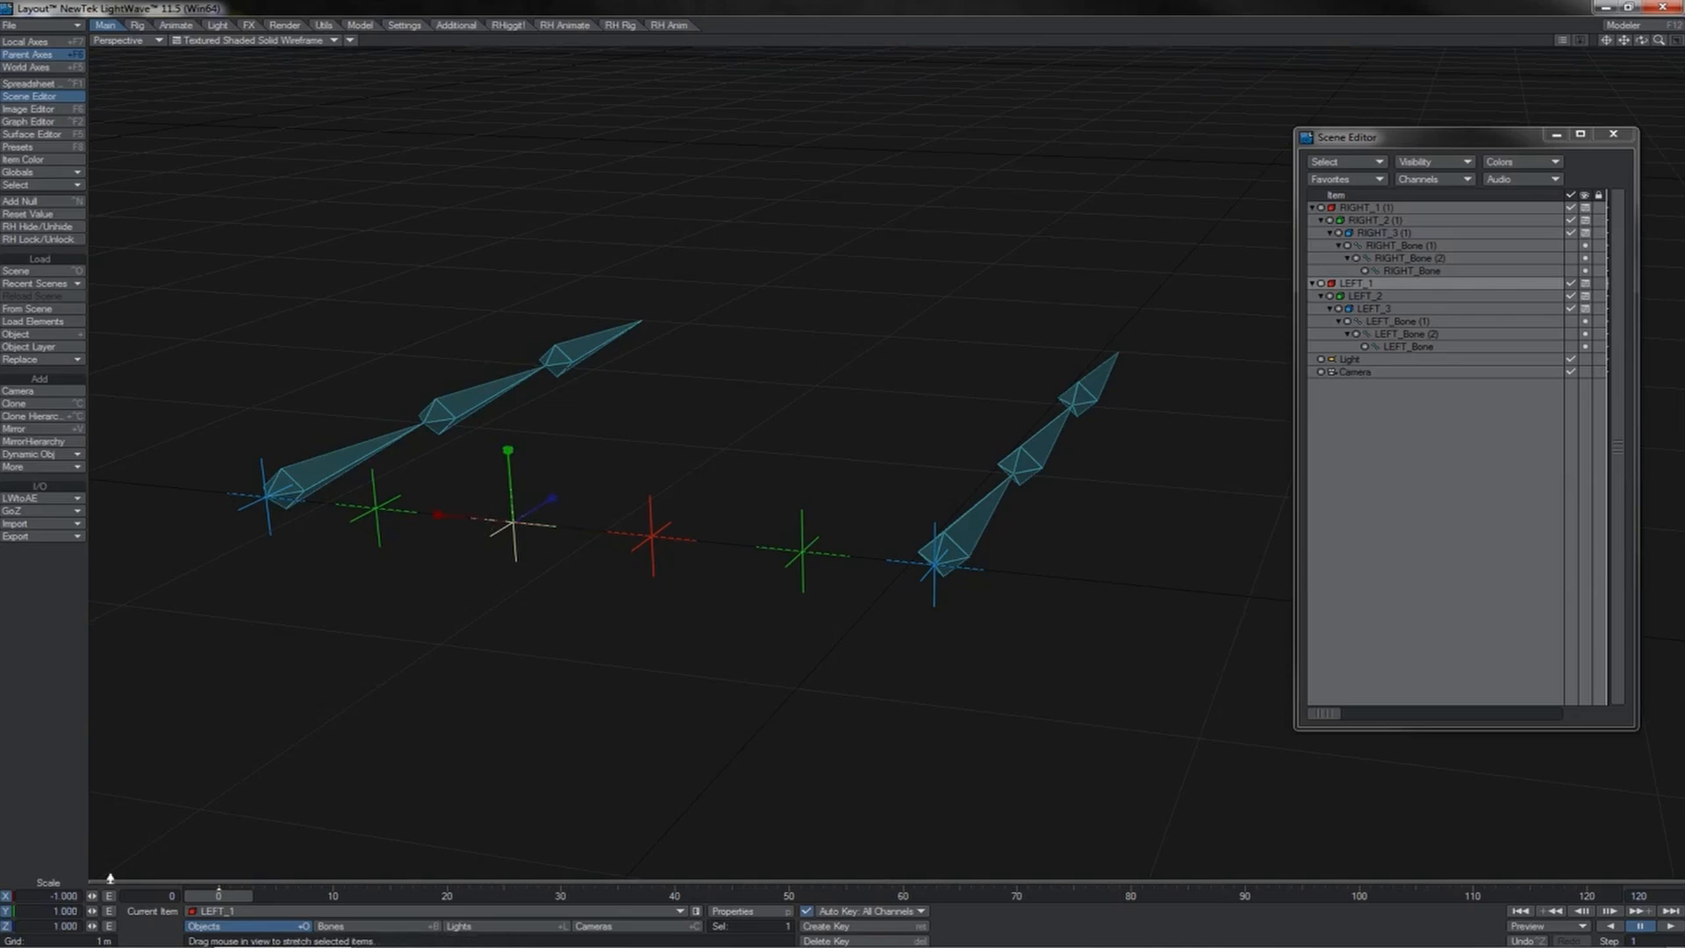
double_click(35, 893)
left_click_drag(79, 895, 88, 896)
Step: Delete the LEFT_1 null together with all its descendants
left_click(1360, 282)
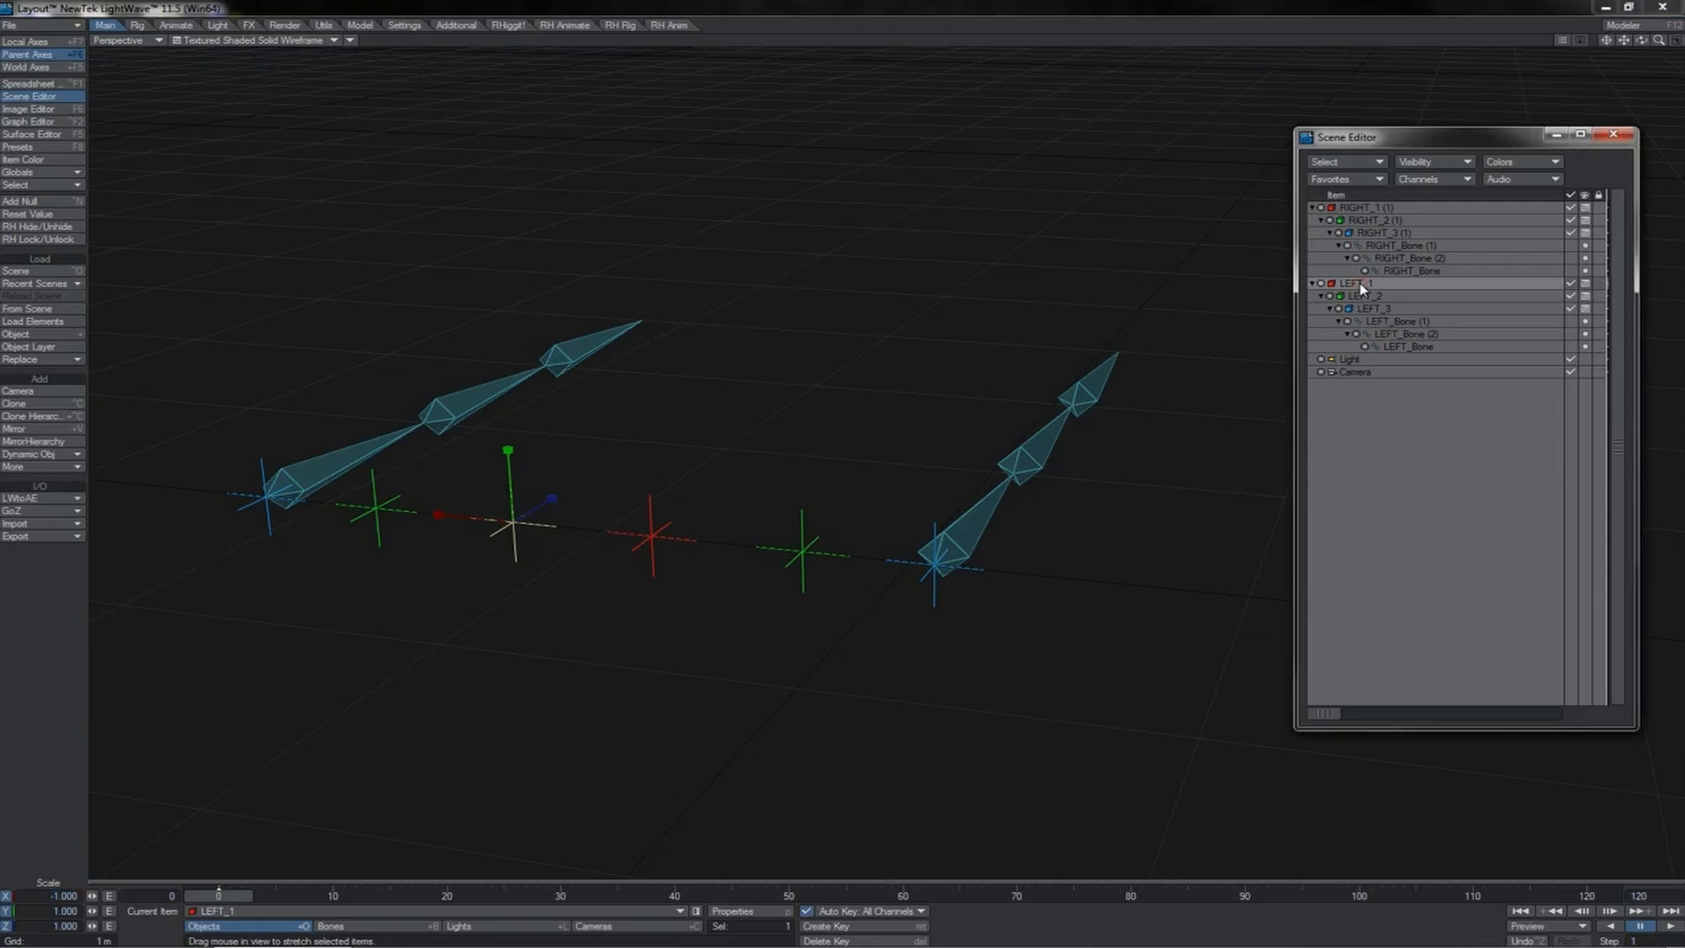
key("Delete")
key("Return")
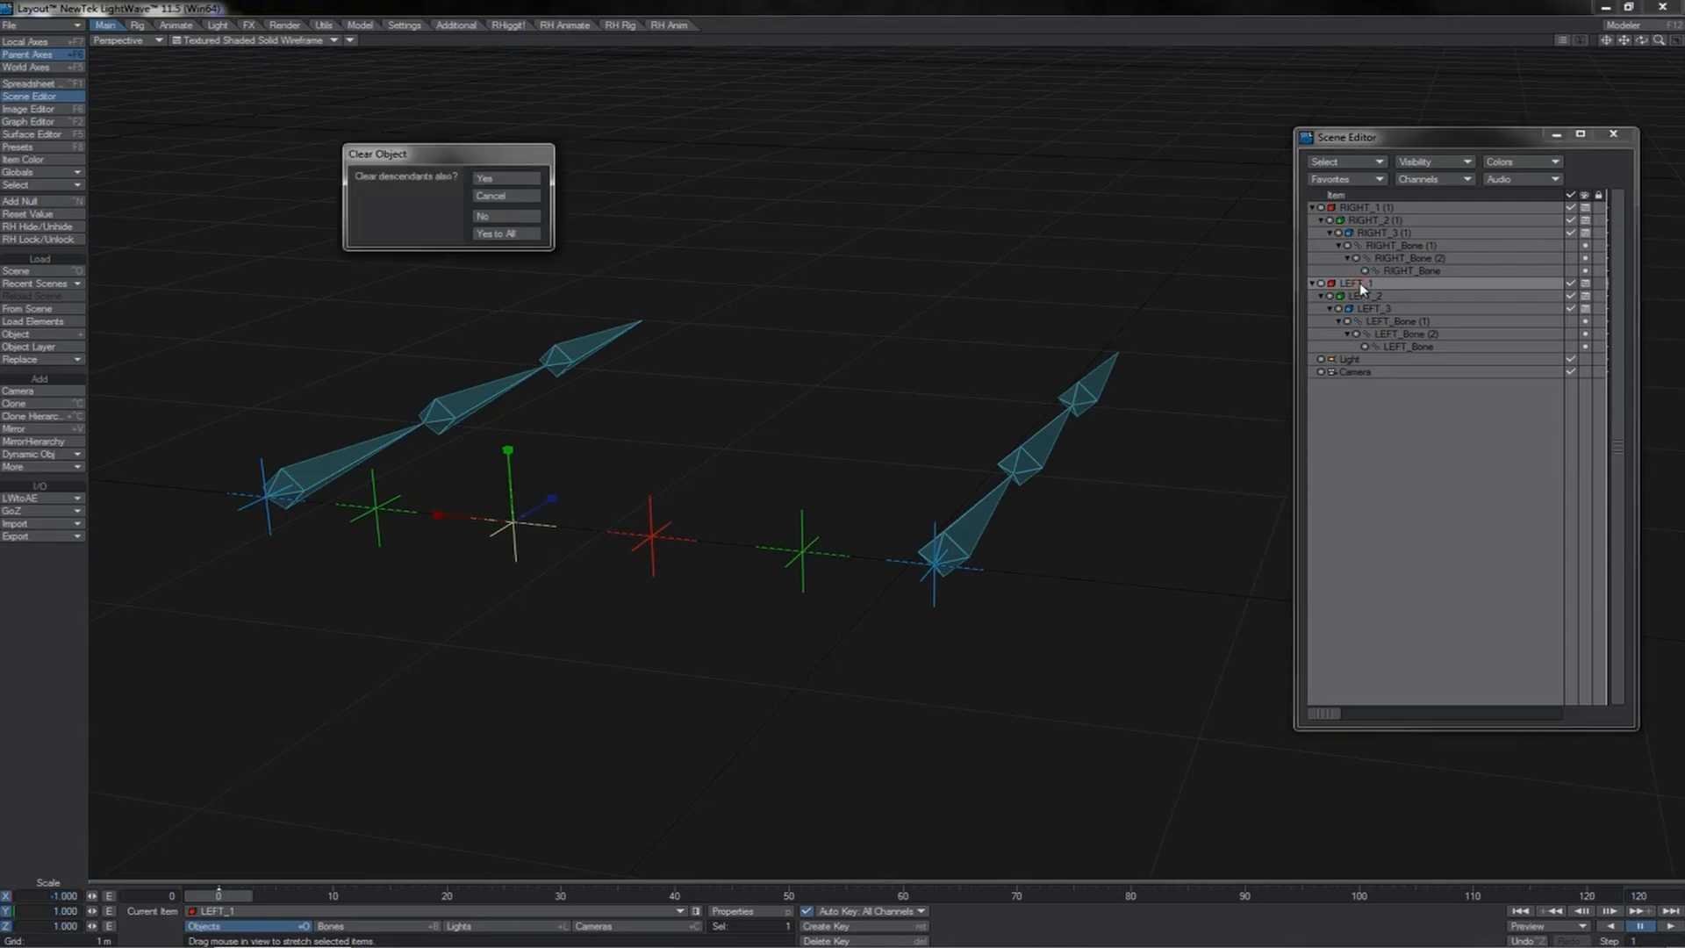
key("Return")
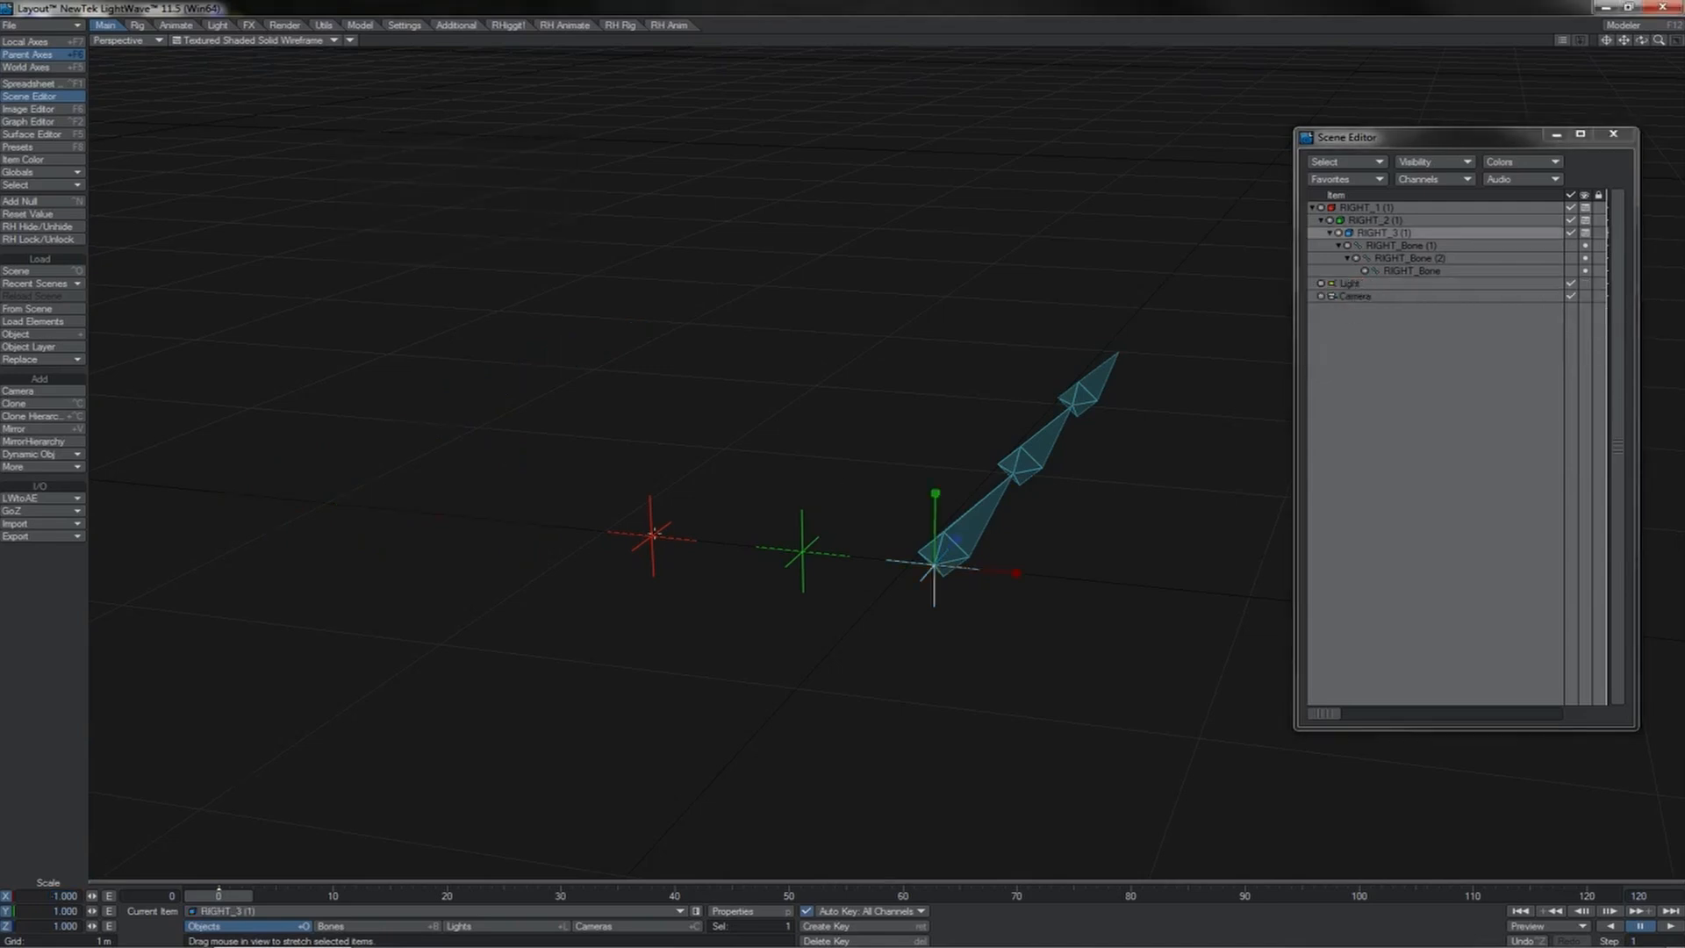
Step: Clone the hierarchy of RIGHT_1 (1) and set the copy's X scale to -1
left_click(654, 533)
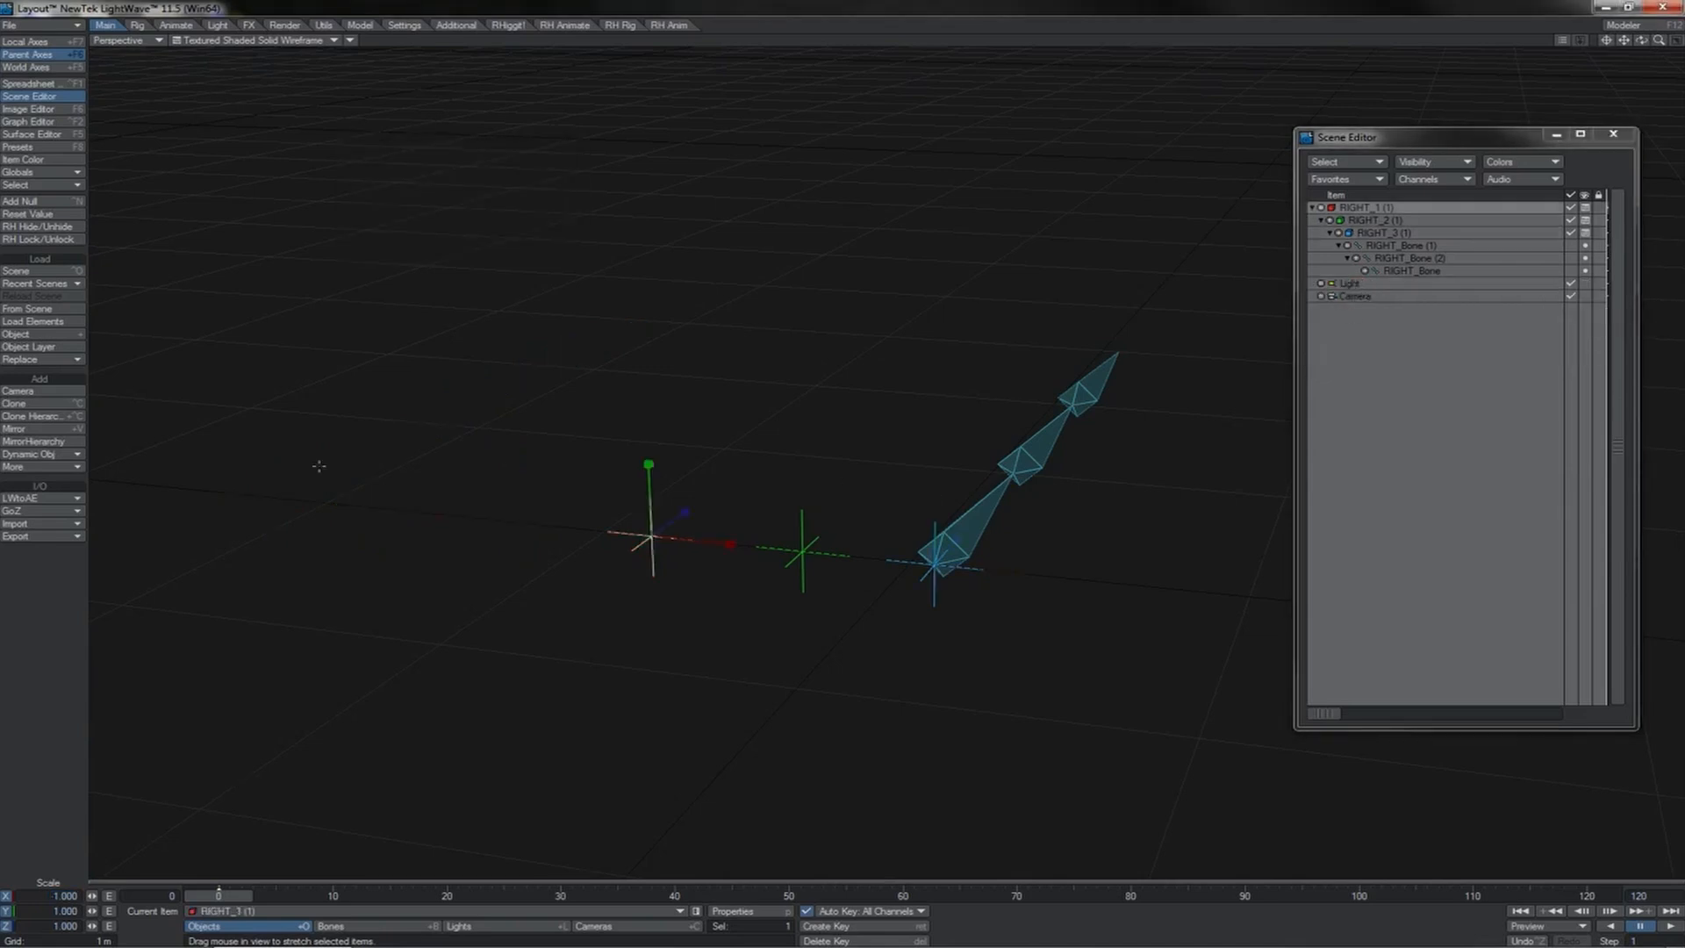
left_click(71, 415)
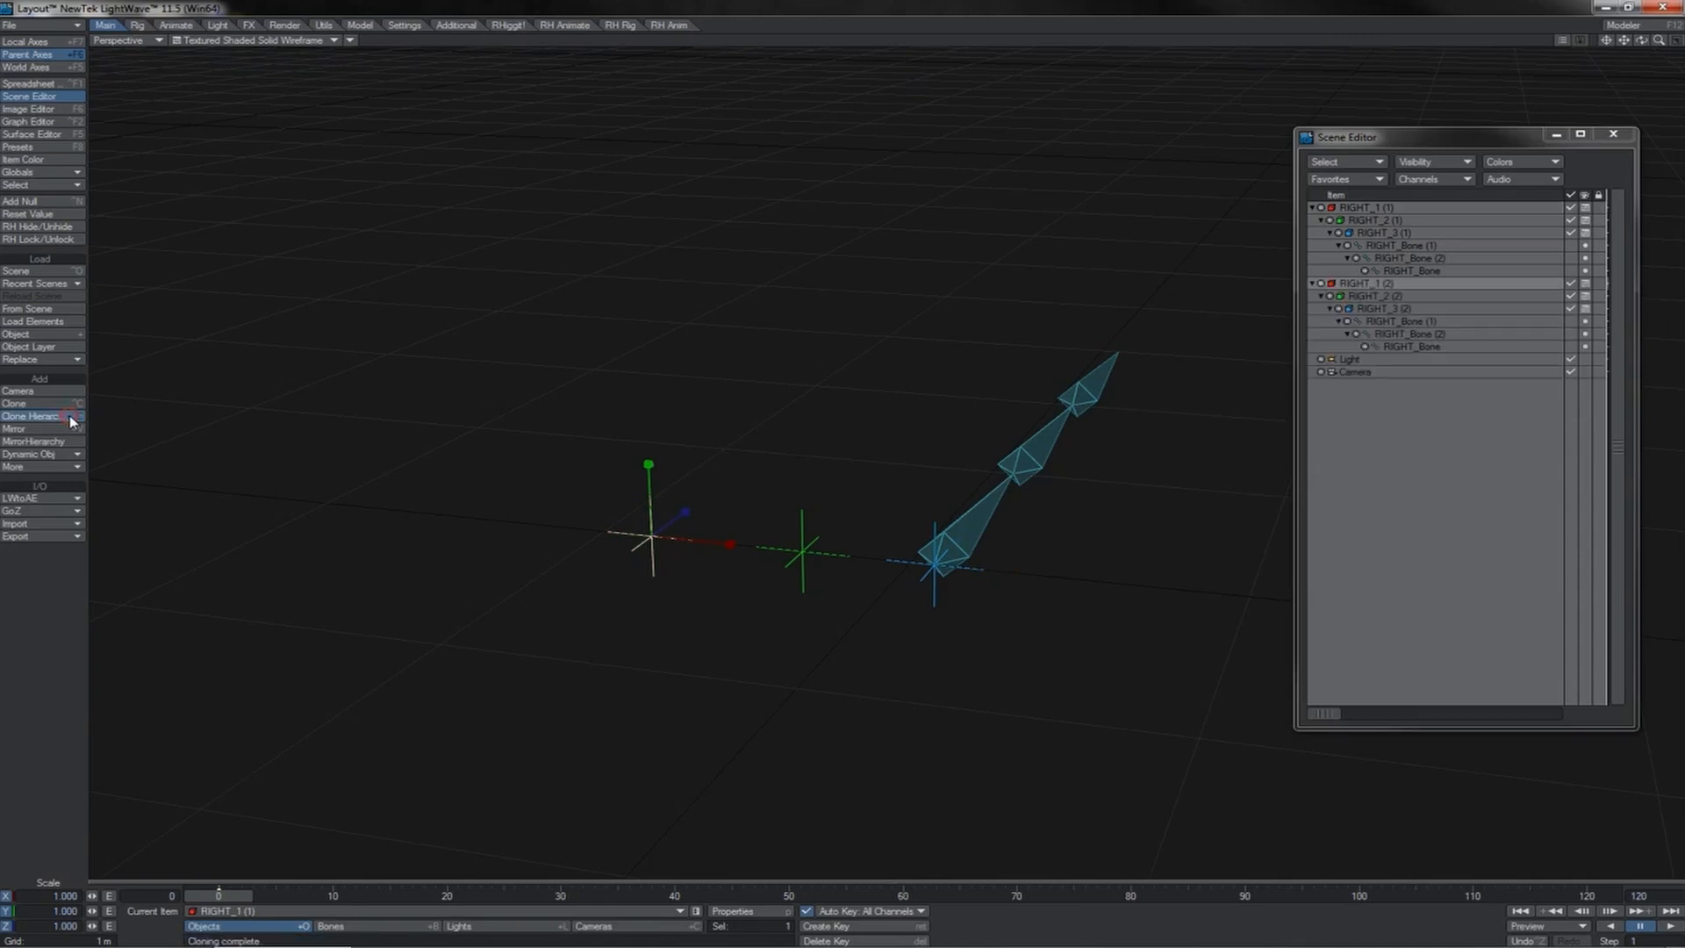
left_click(45, 896)
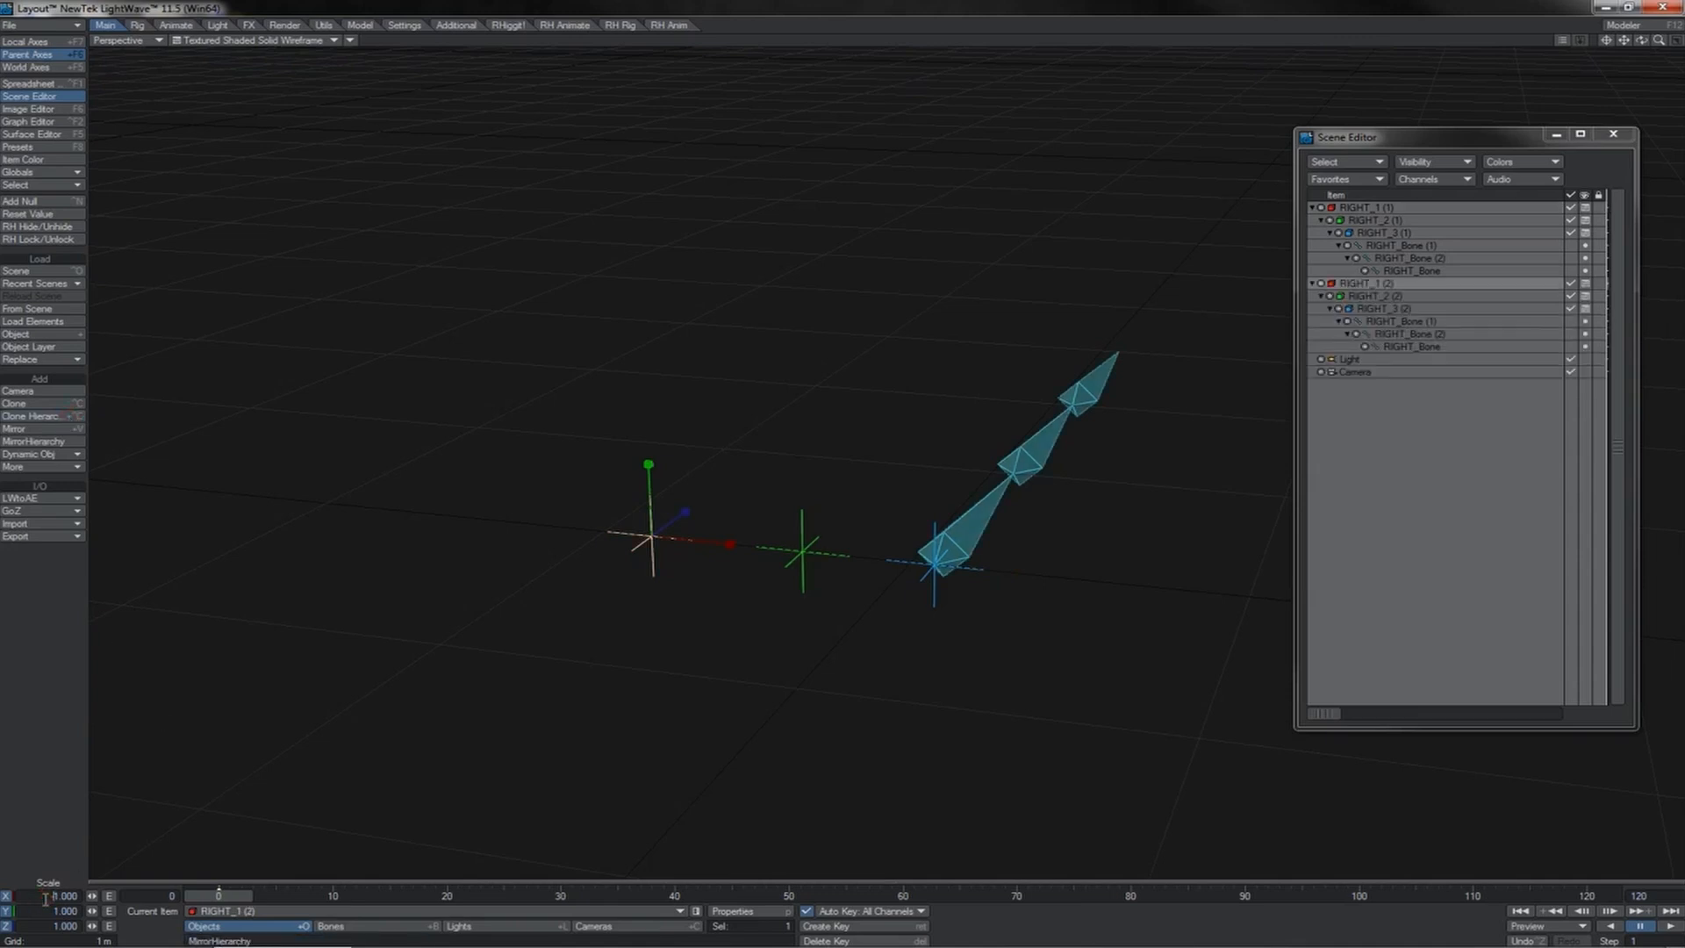
type("-")
key("Return")
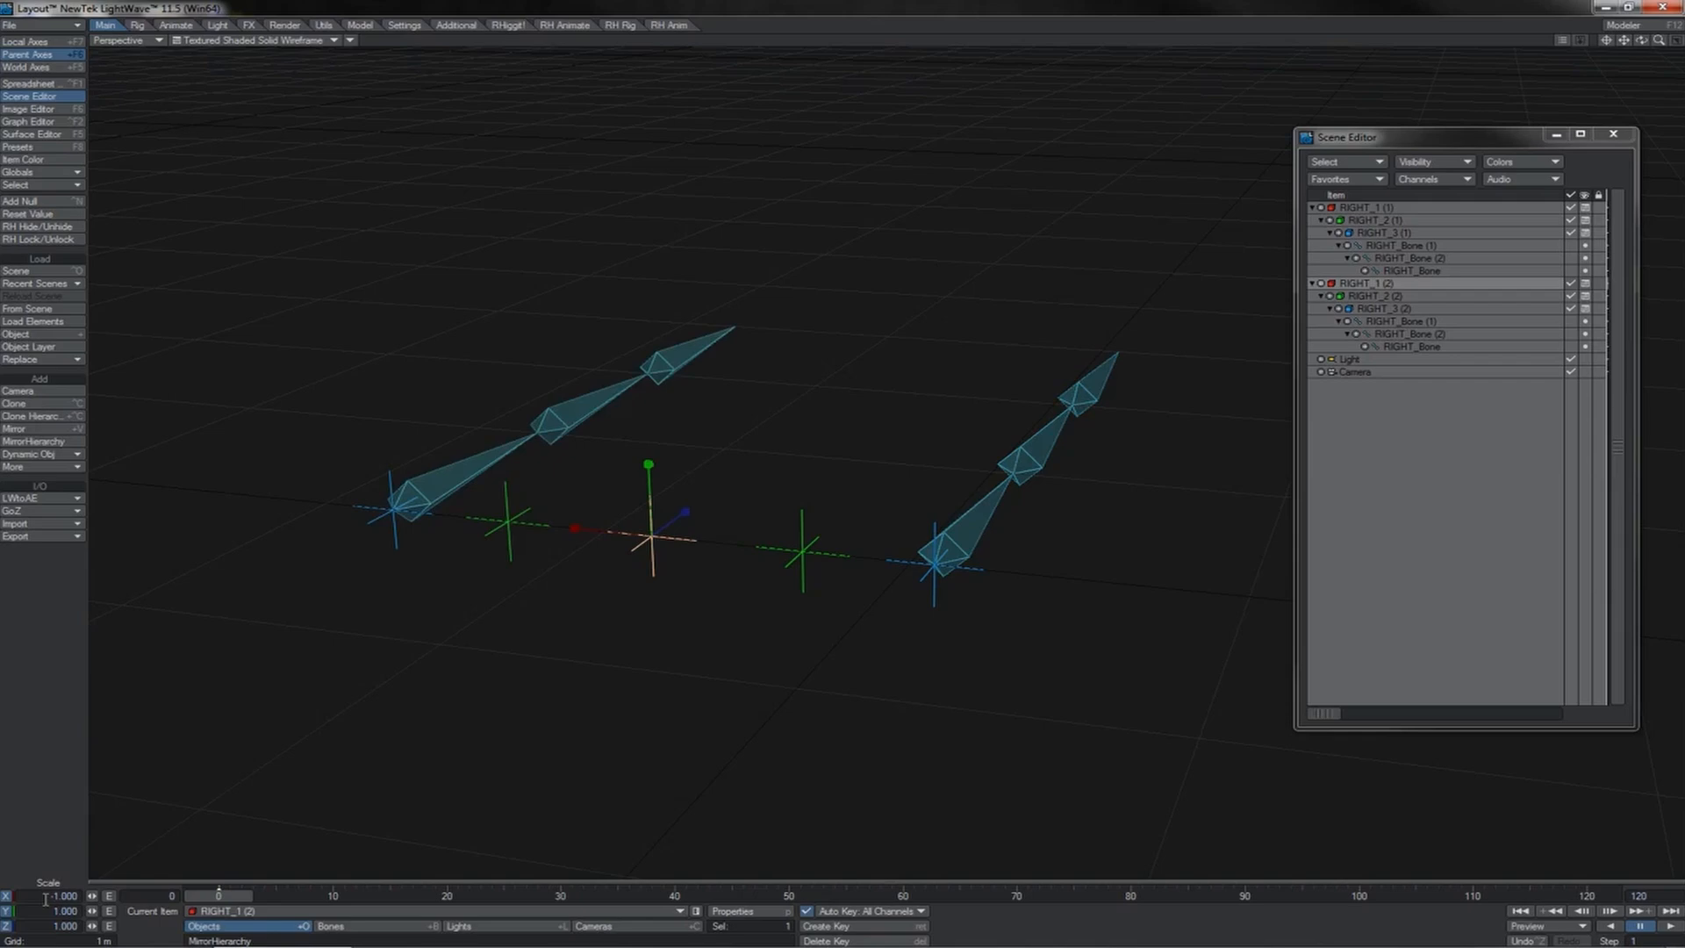
Step: Move the cloned RIGHT_1 (2) null along X to about -1.1 m
key("t")
left_click_drag(519, 450, 442, 448)
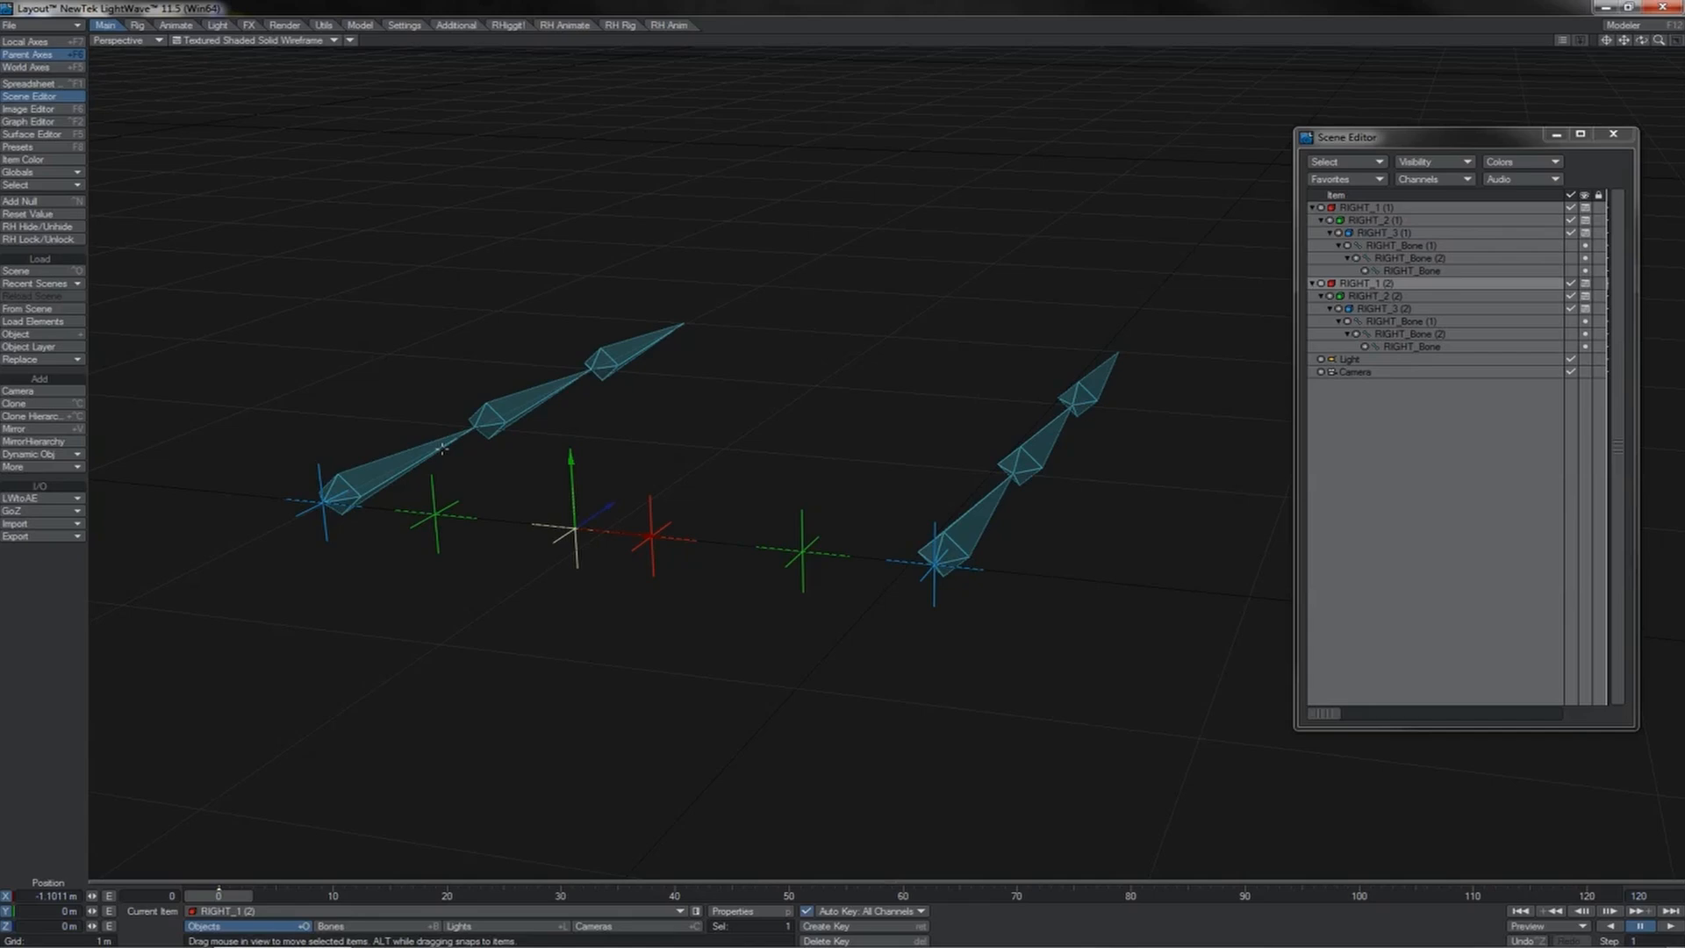
Step: Compare the scale values of the copied RIGHT_Bone (1) with those of its root null RIGHT_1 (2)
key("shift+b")
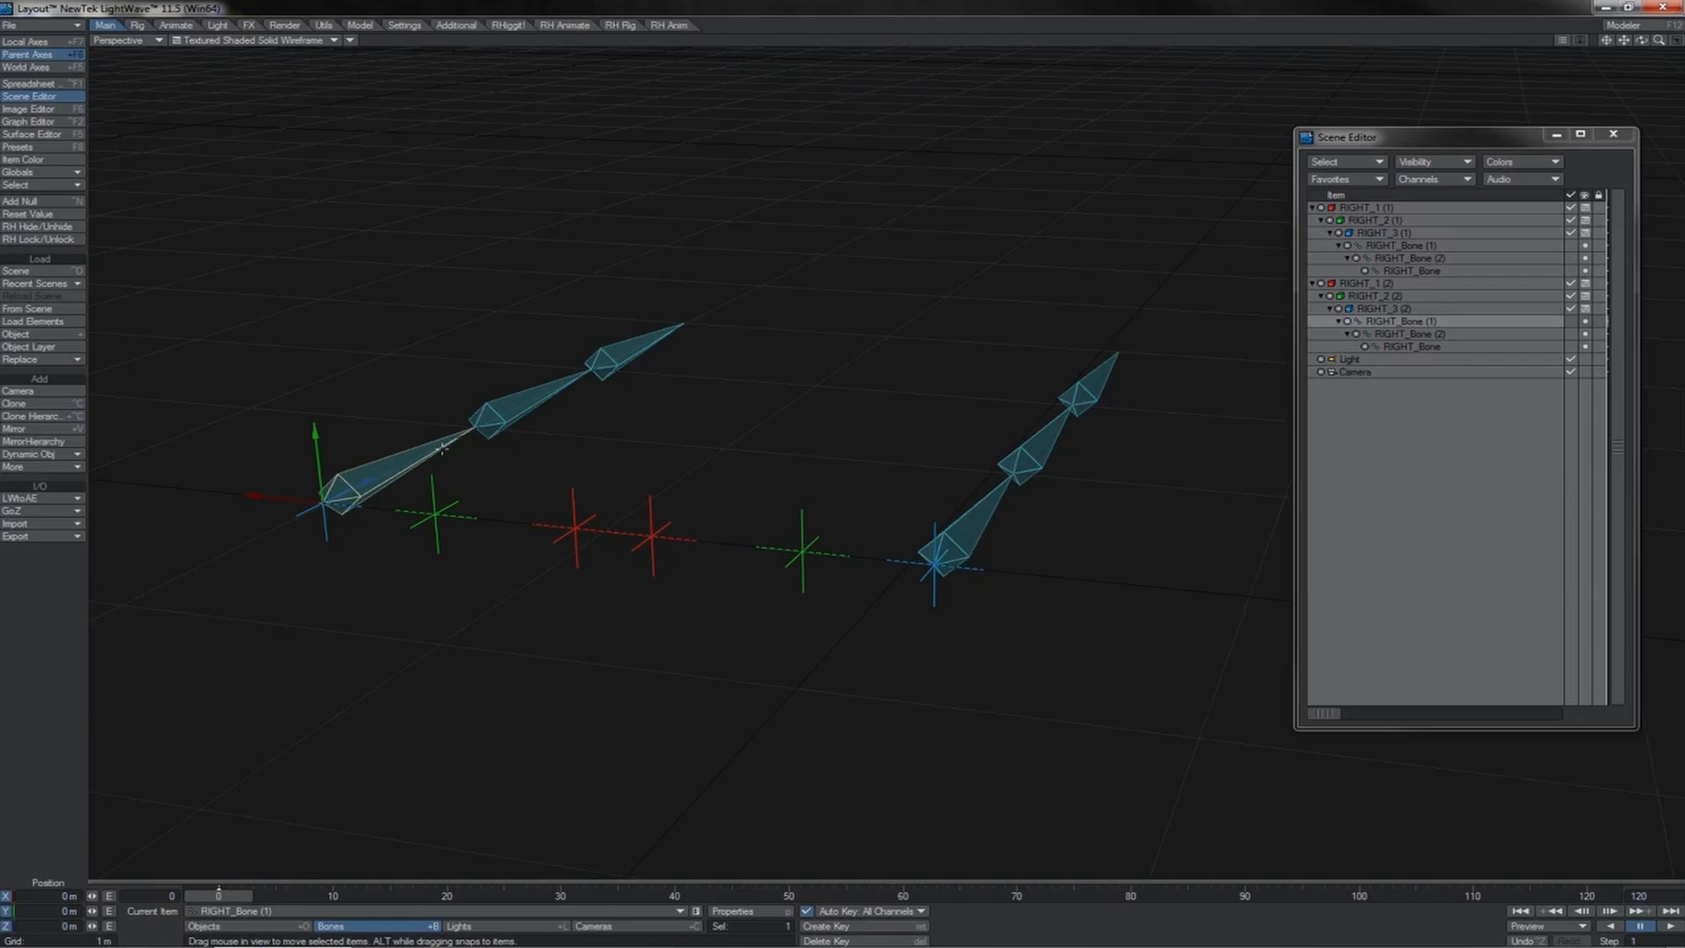
key("h")
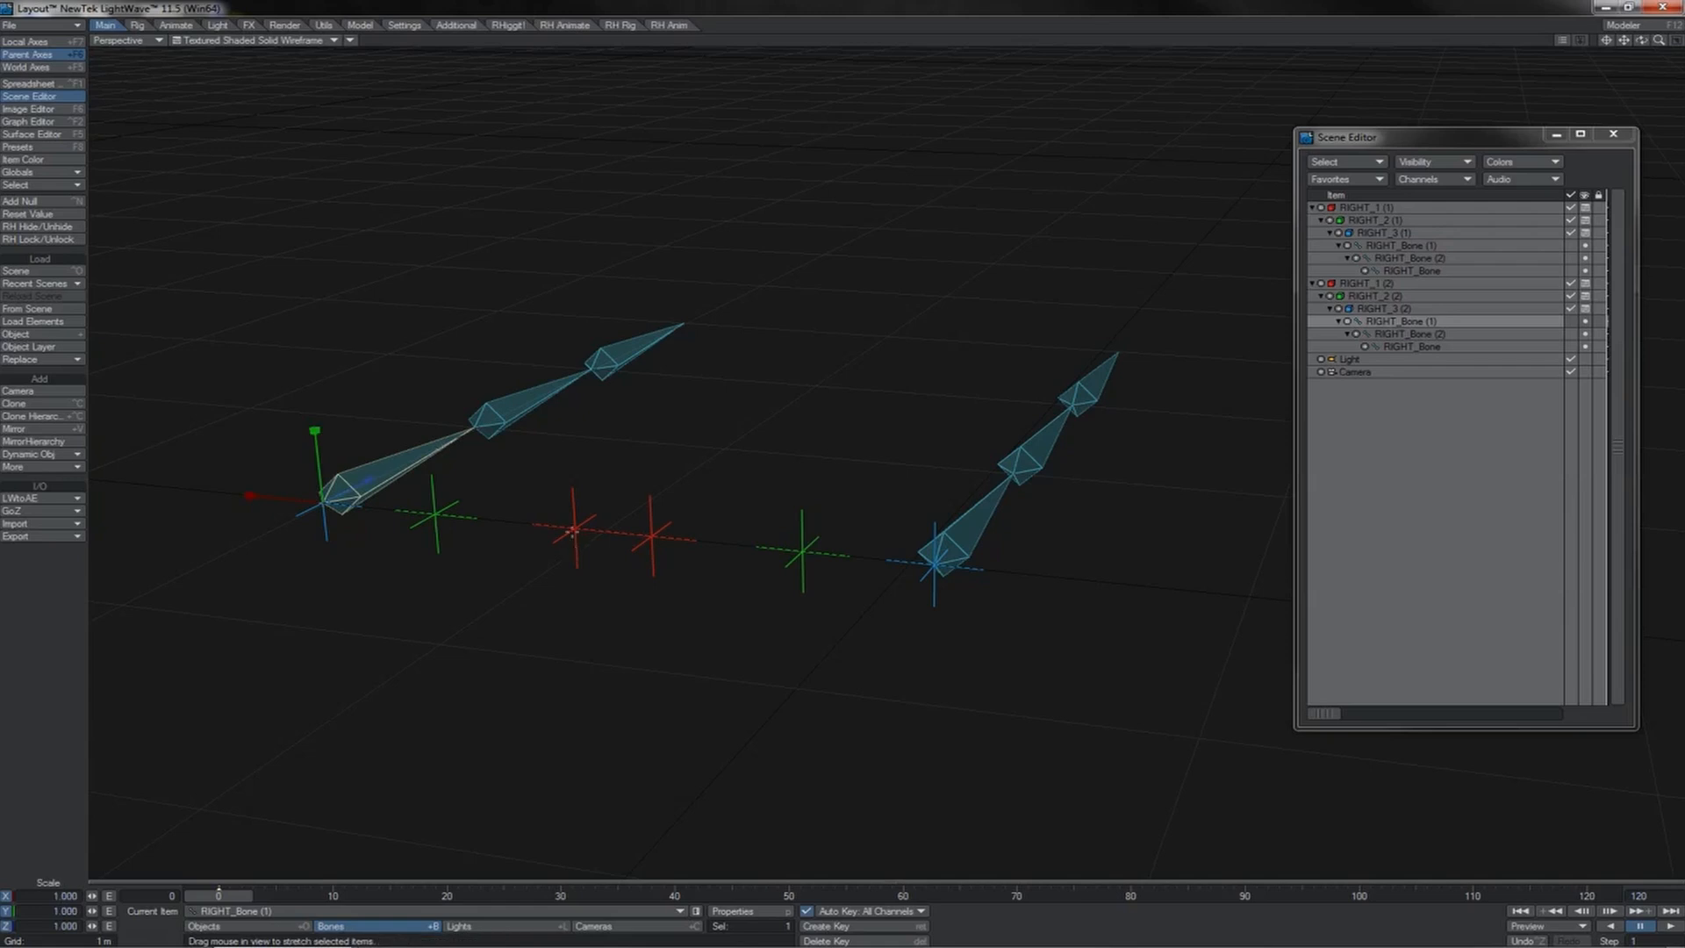
left_click(572, 530)
key("t")
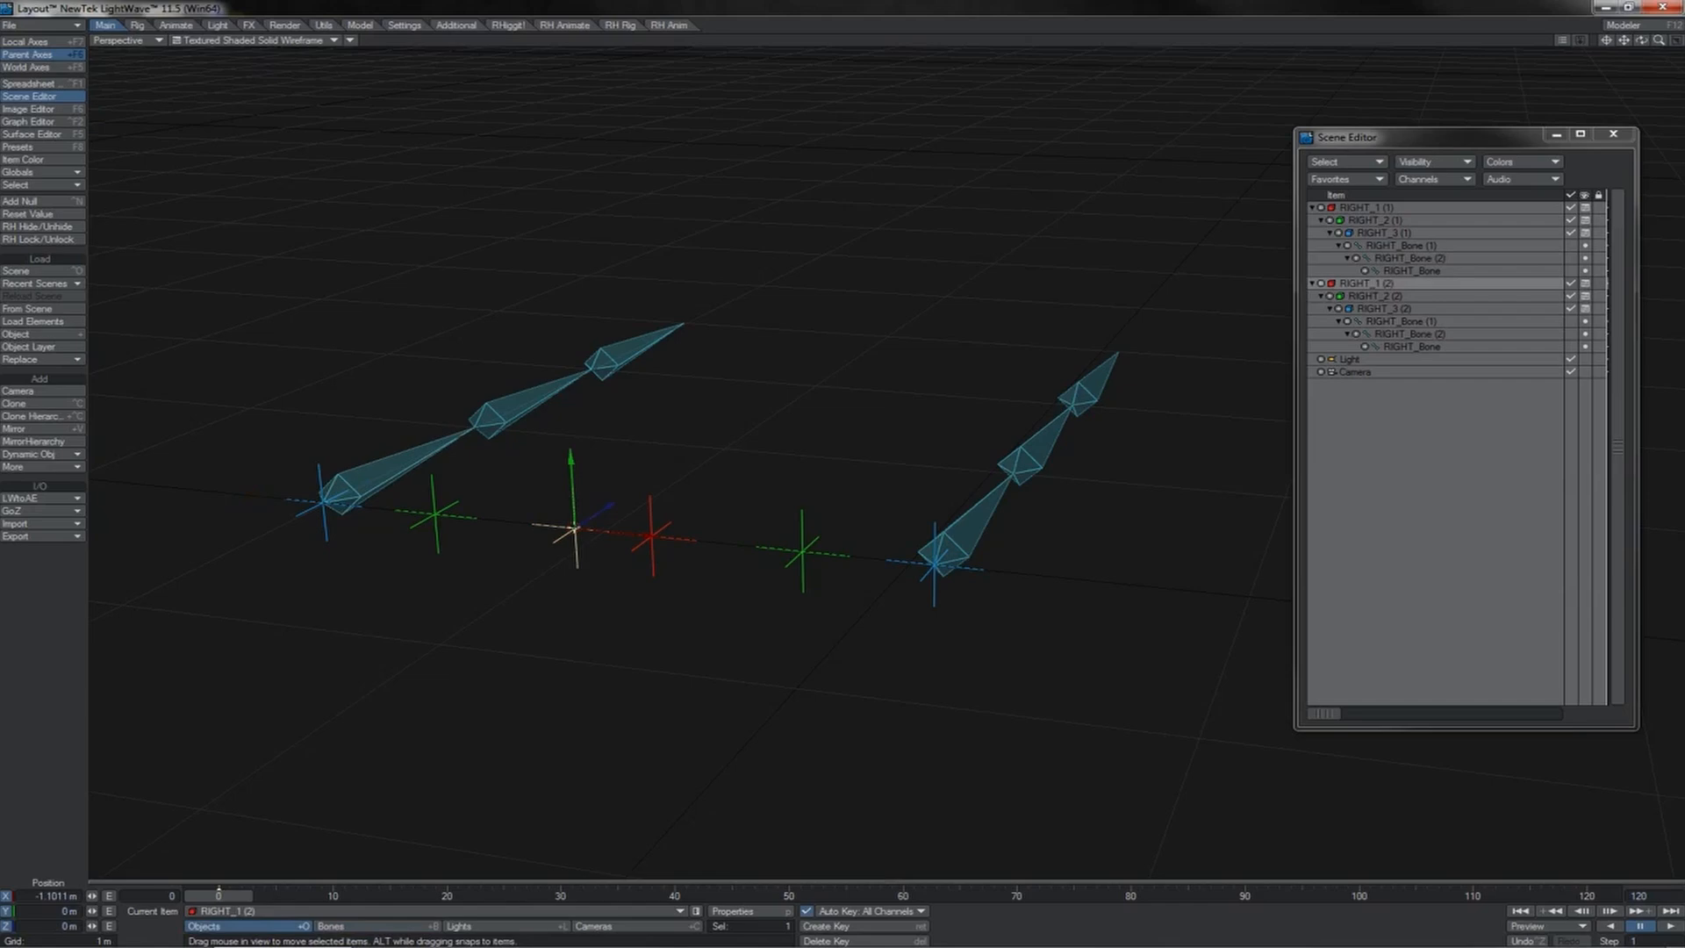
key("h")
key("shift+b")
left_click(424, 461)
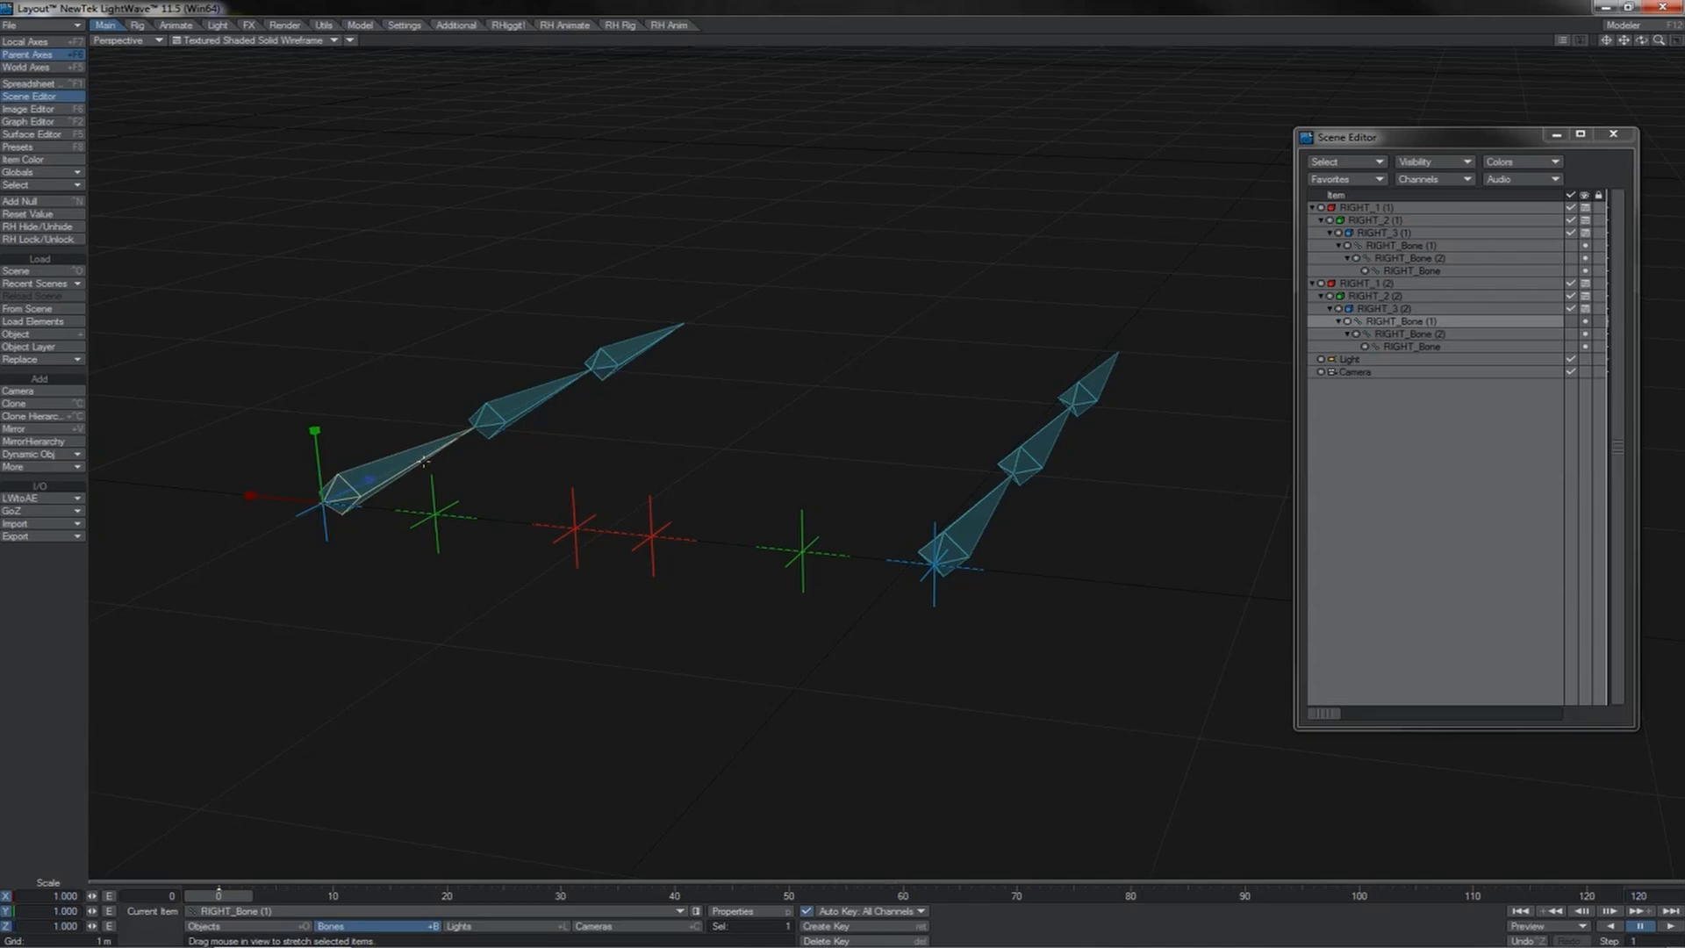
Step: Examine the scale values of the copy's nulls RIGHT_1 (2), RIGHT_2 (2) and RIGHT_3 (2) one after another
key("shift+o")
left_click(582, 530)
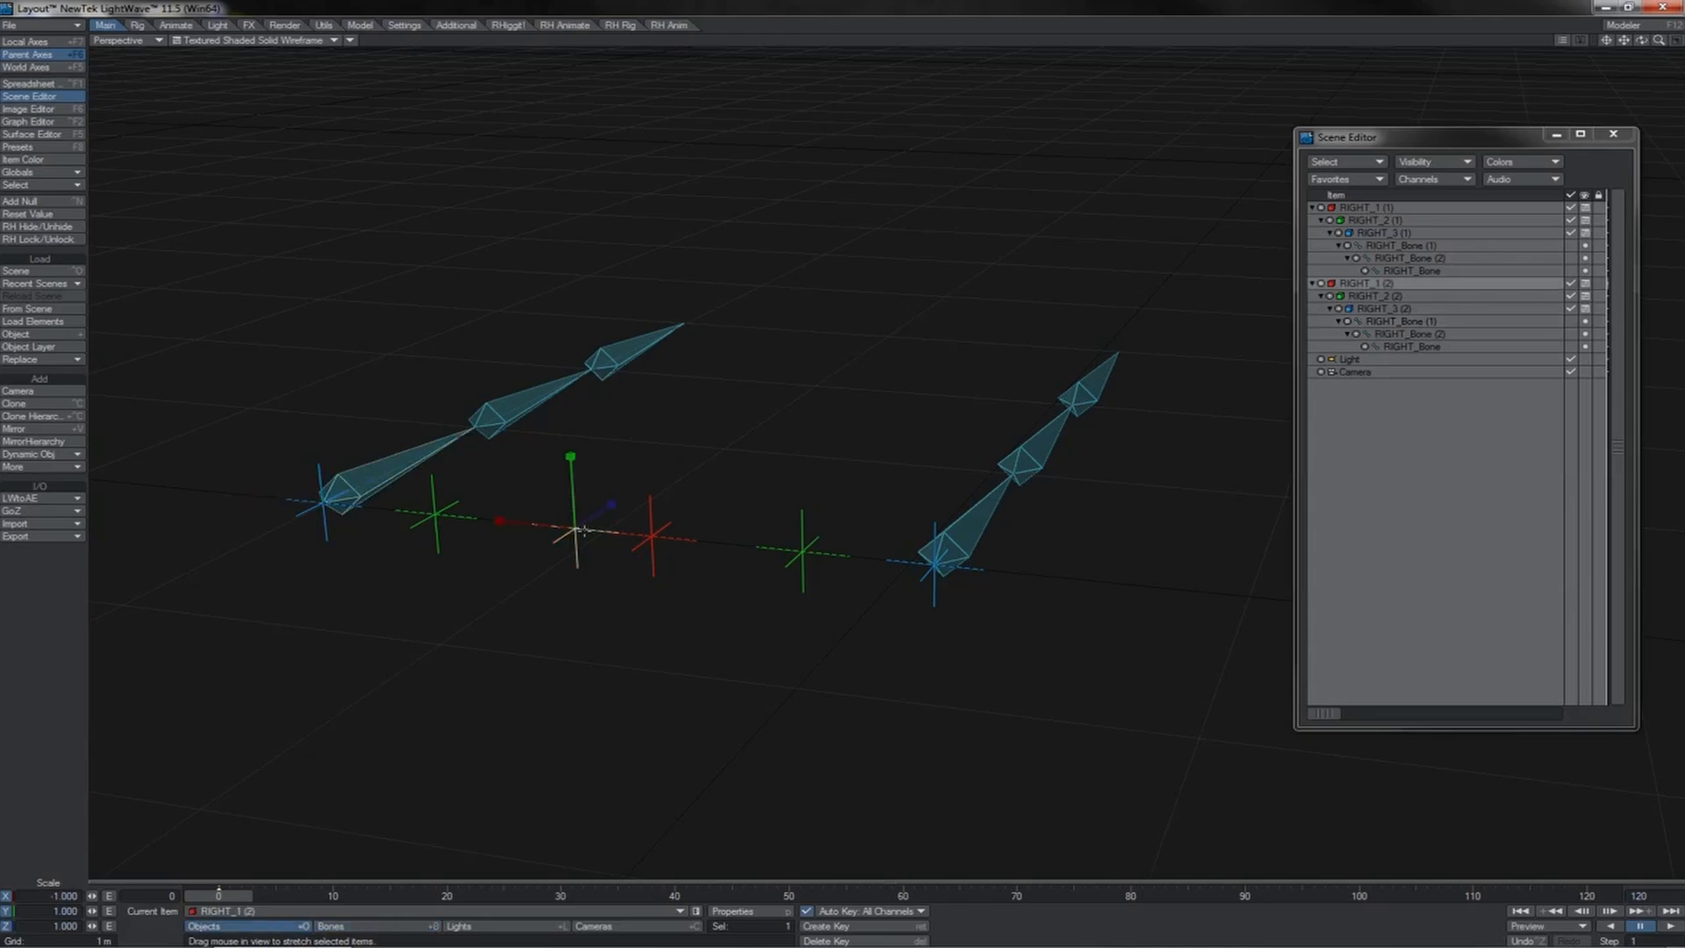
left_click(436, 516)
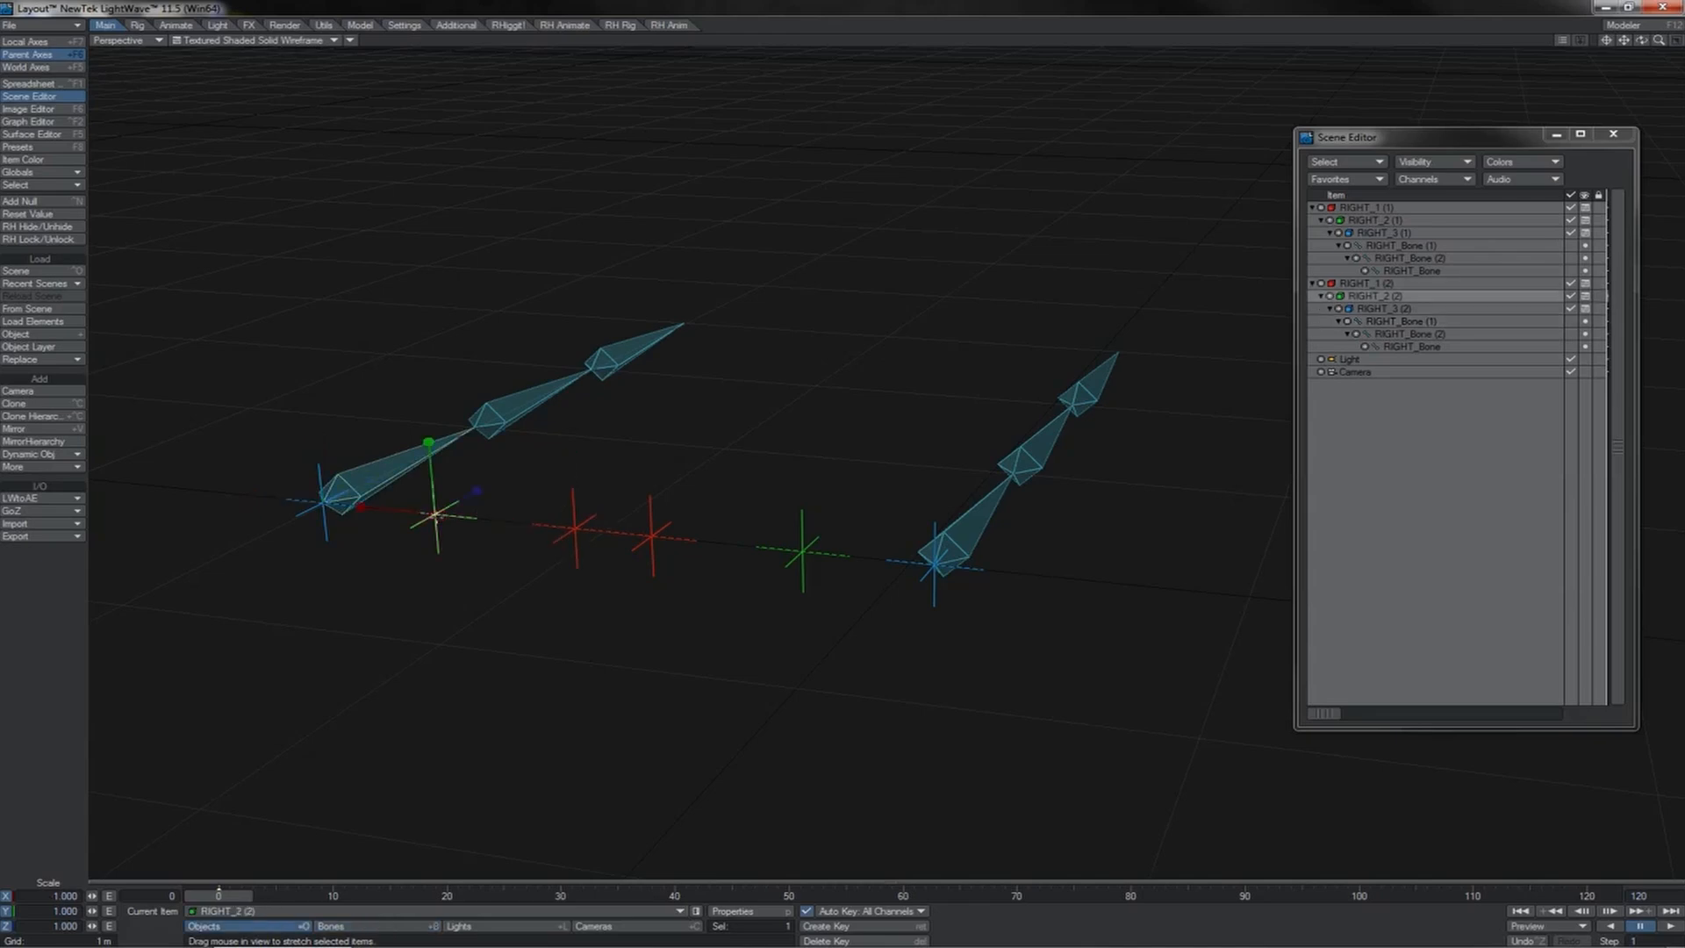
left_click(327, 525)
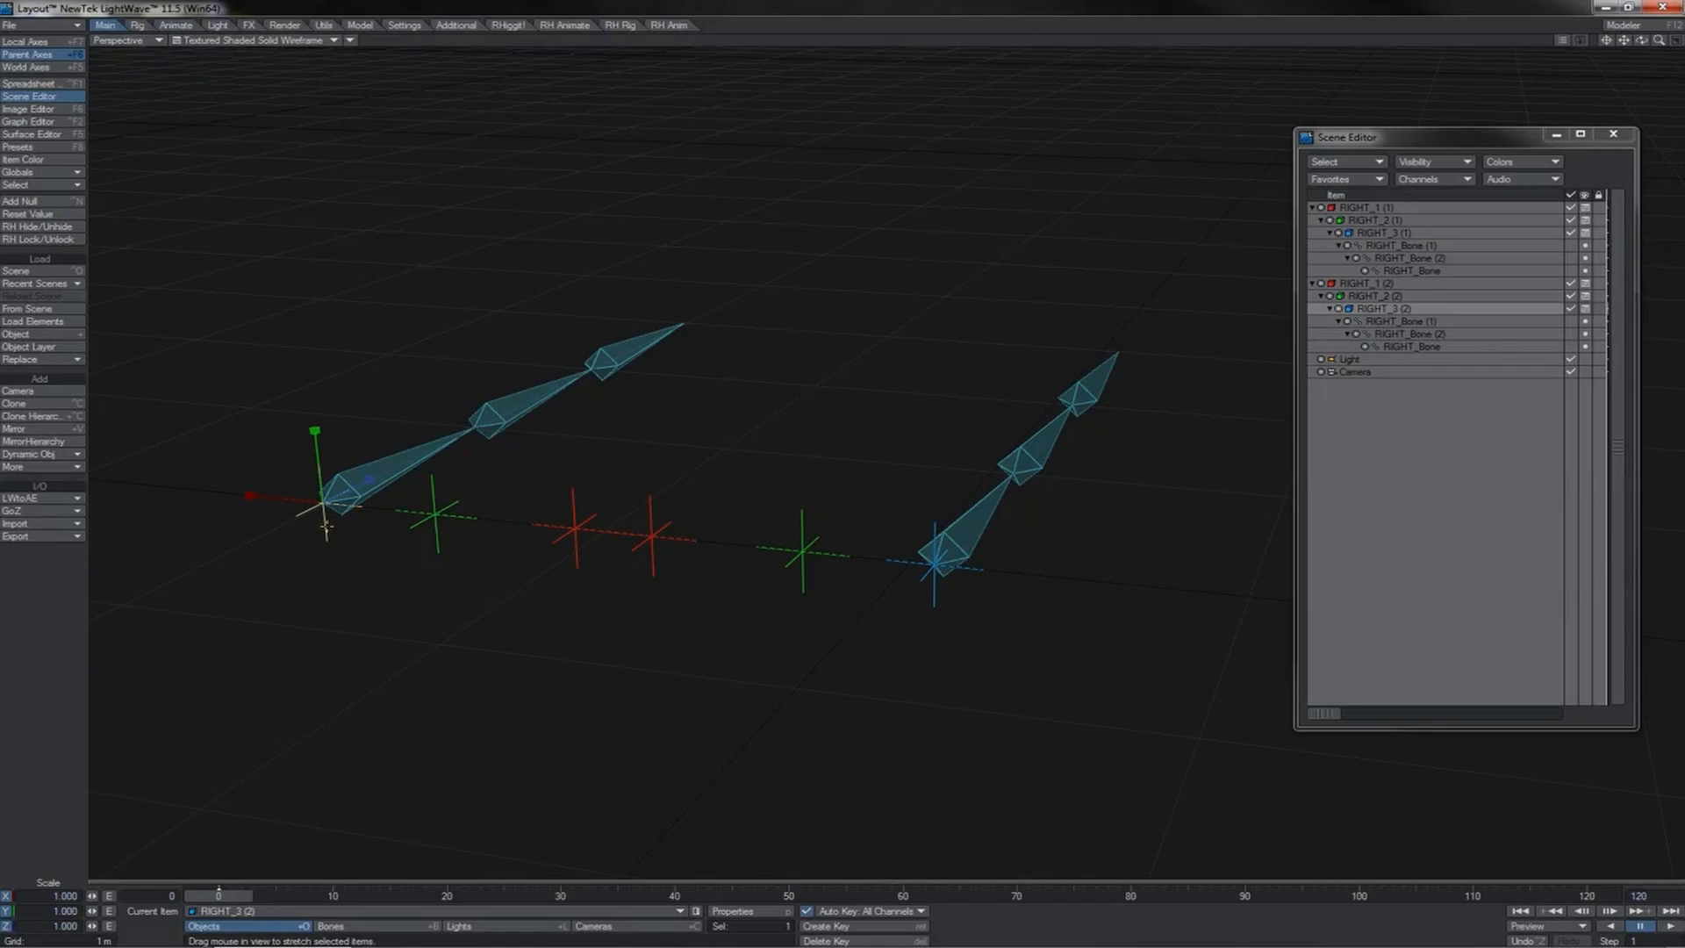
left_click(576, 529)
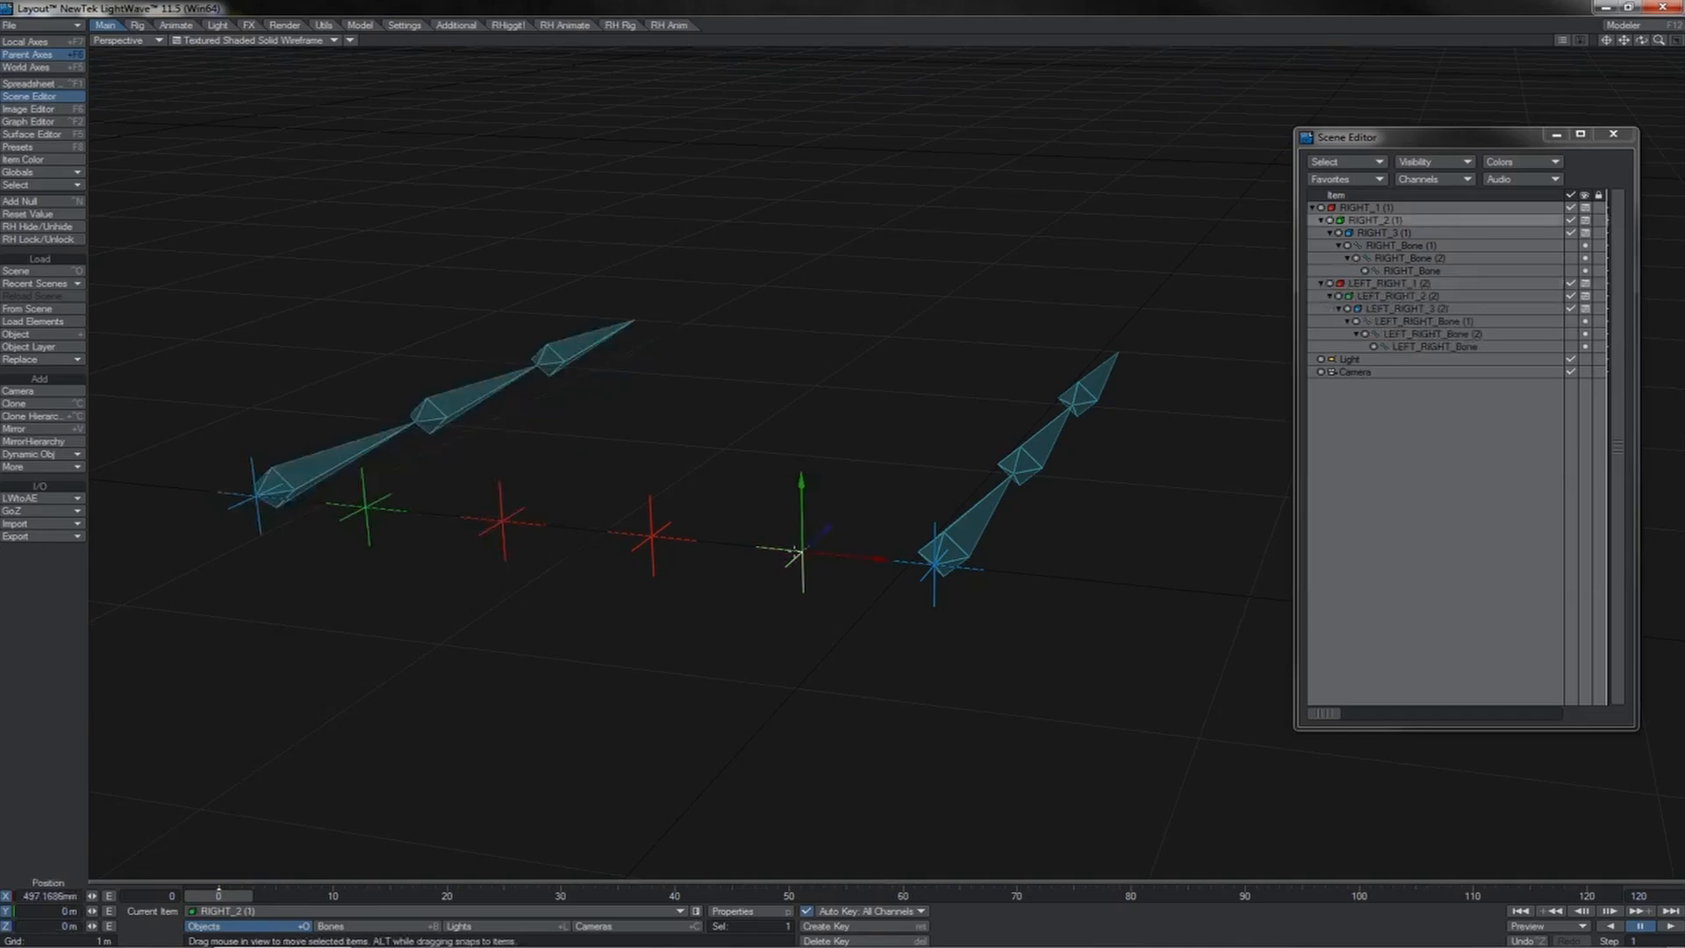
Step: In the motion options of RIGHT_2 (1), assign LEFT_RIGHT_2 (2) as the rotation item
key("m")
left_click(1042, 235)
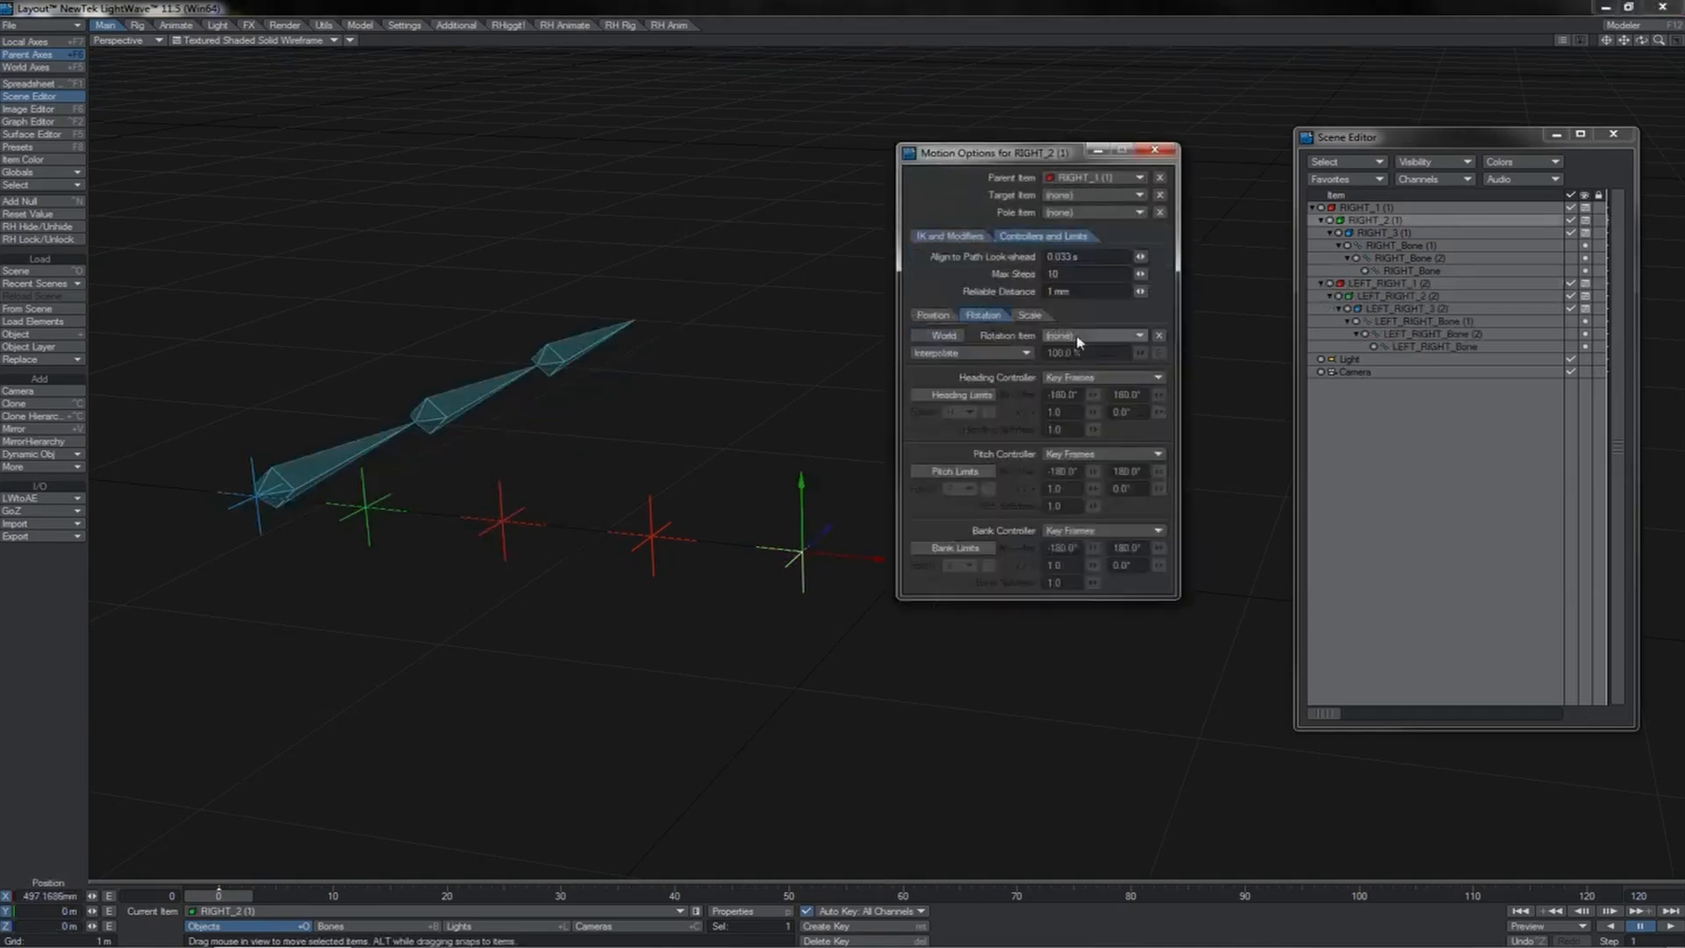
left_click(1078, 338)
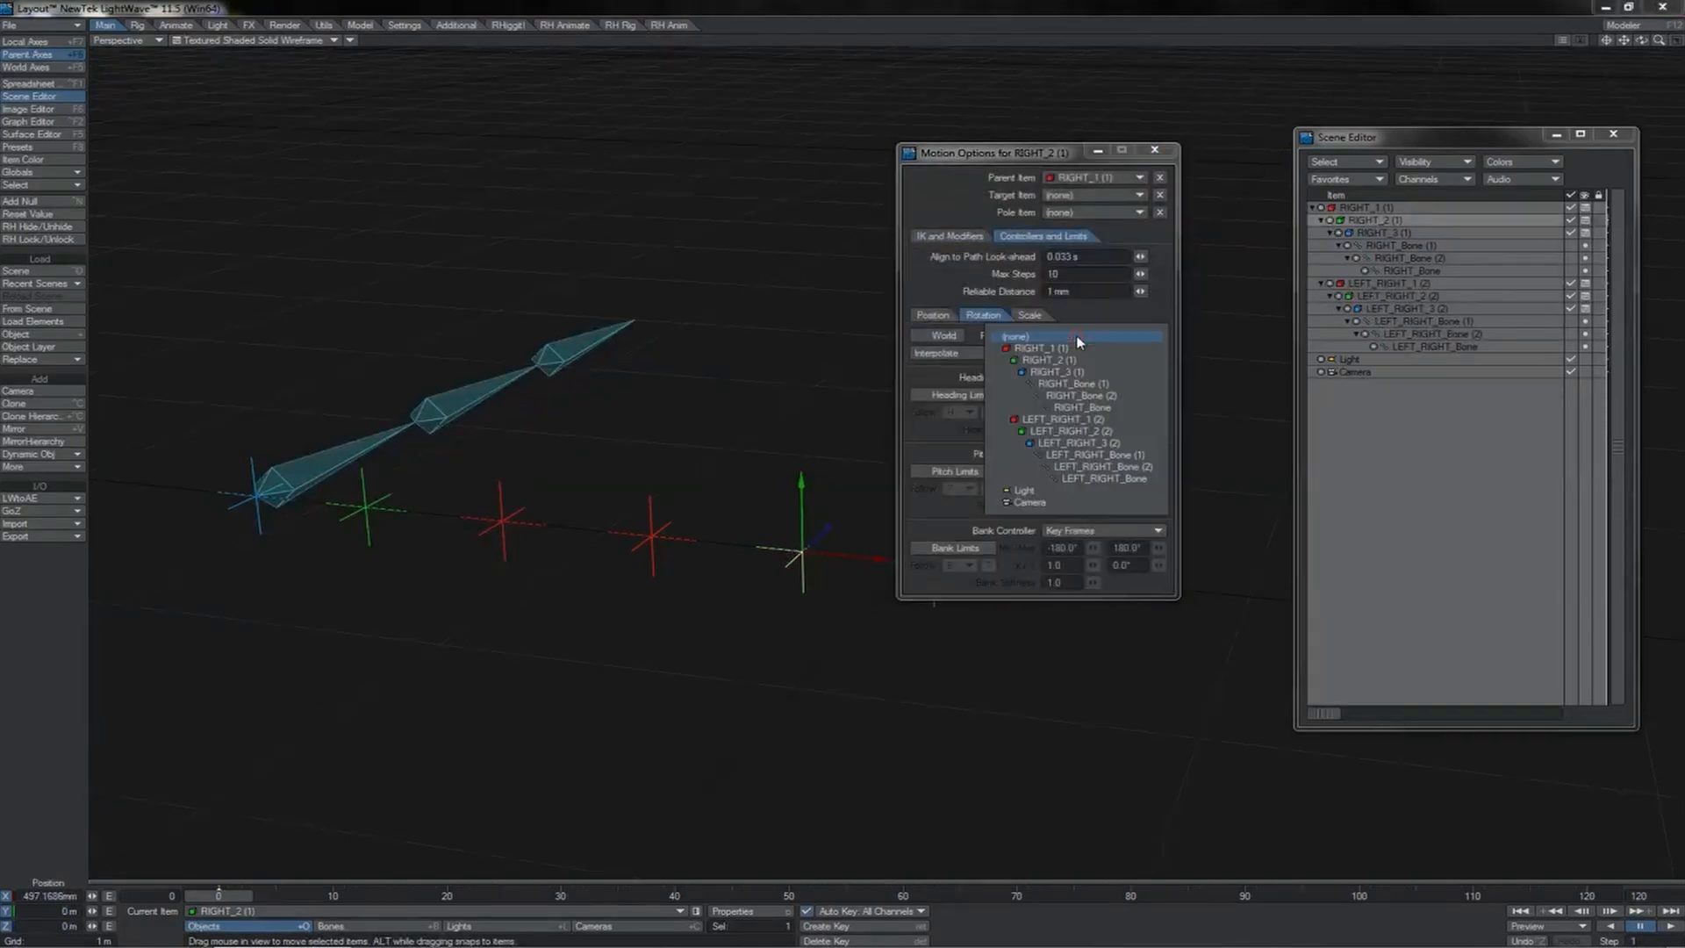
left_click(1084, 433)
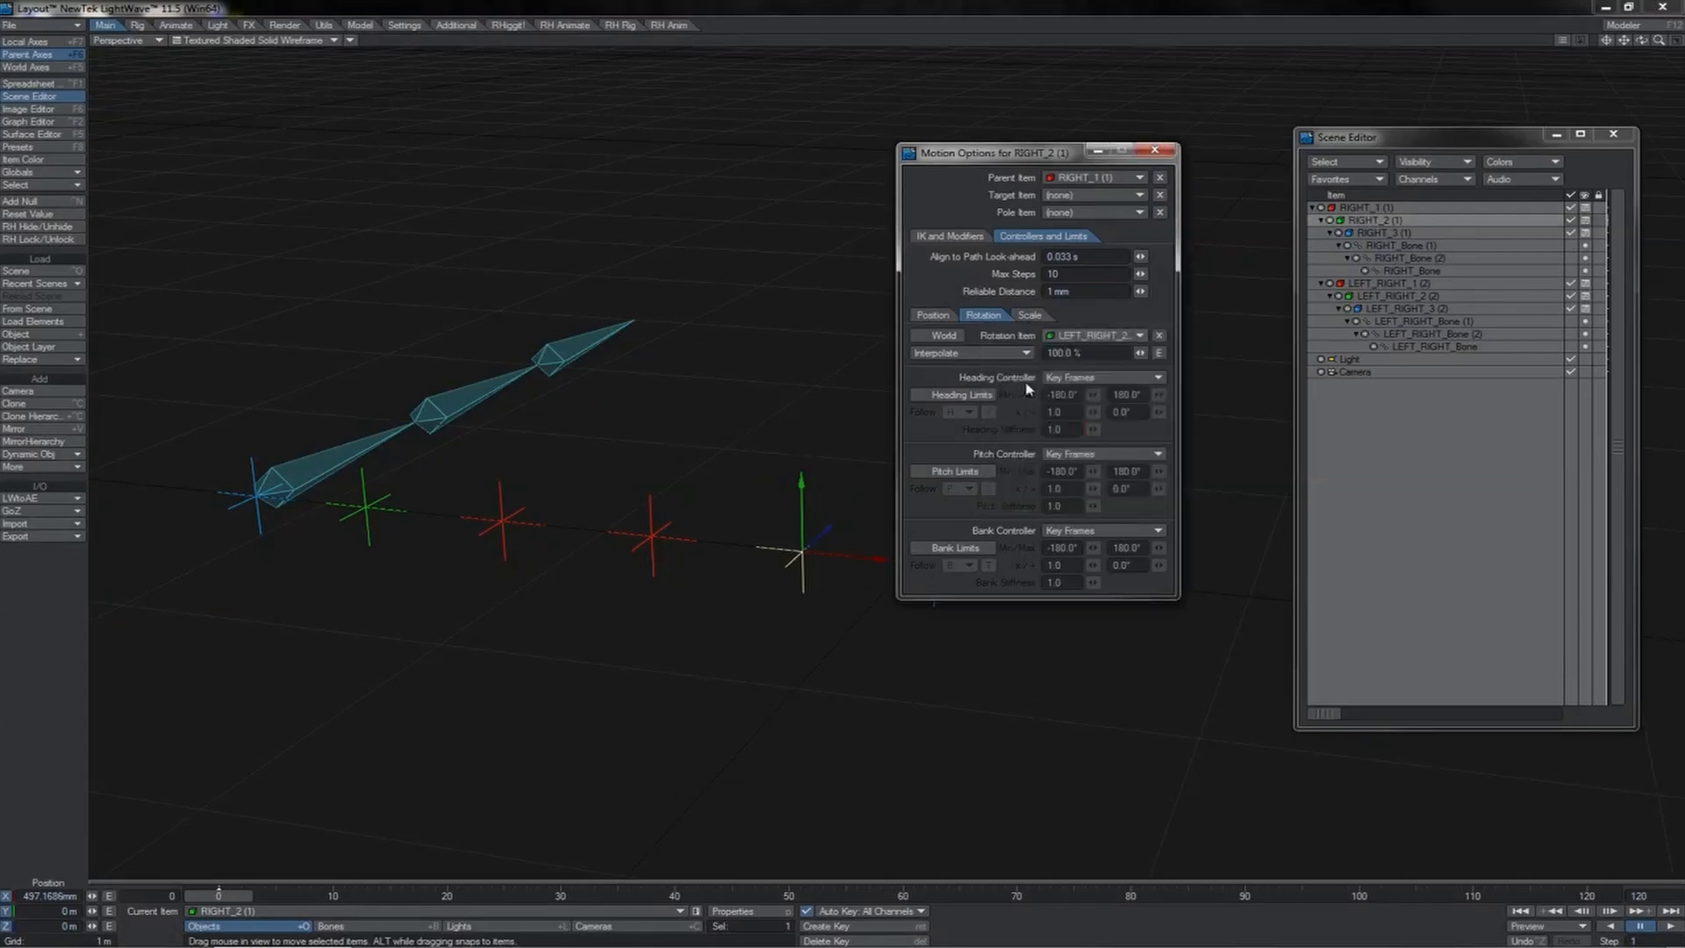
Step: Set the heading, pitch and bank controllers of RIGHT_2 (1) to Same as Item
left_click(1053, 453)
left_click(1055, 524)
left_click(1101, 530)
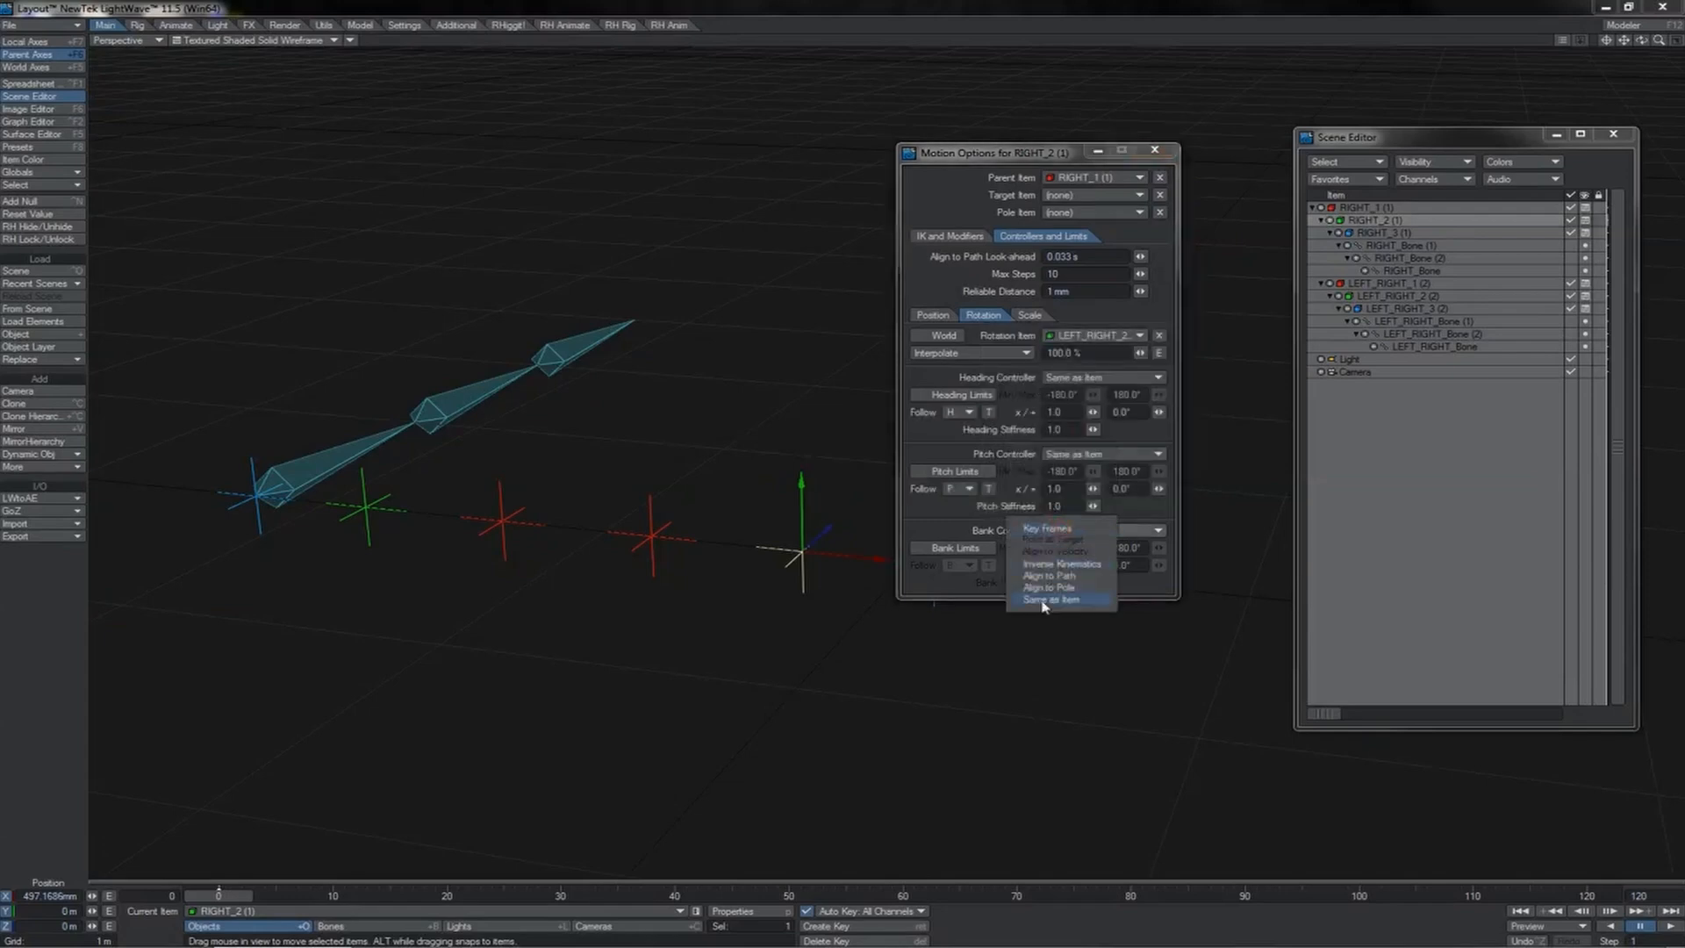
left_click(1097, 601)
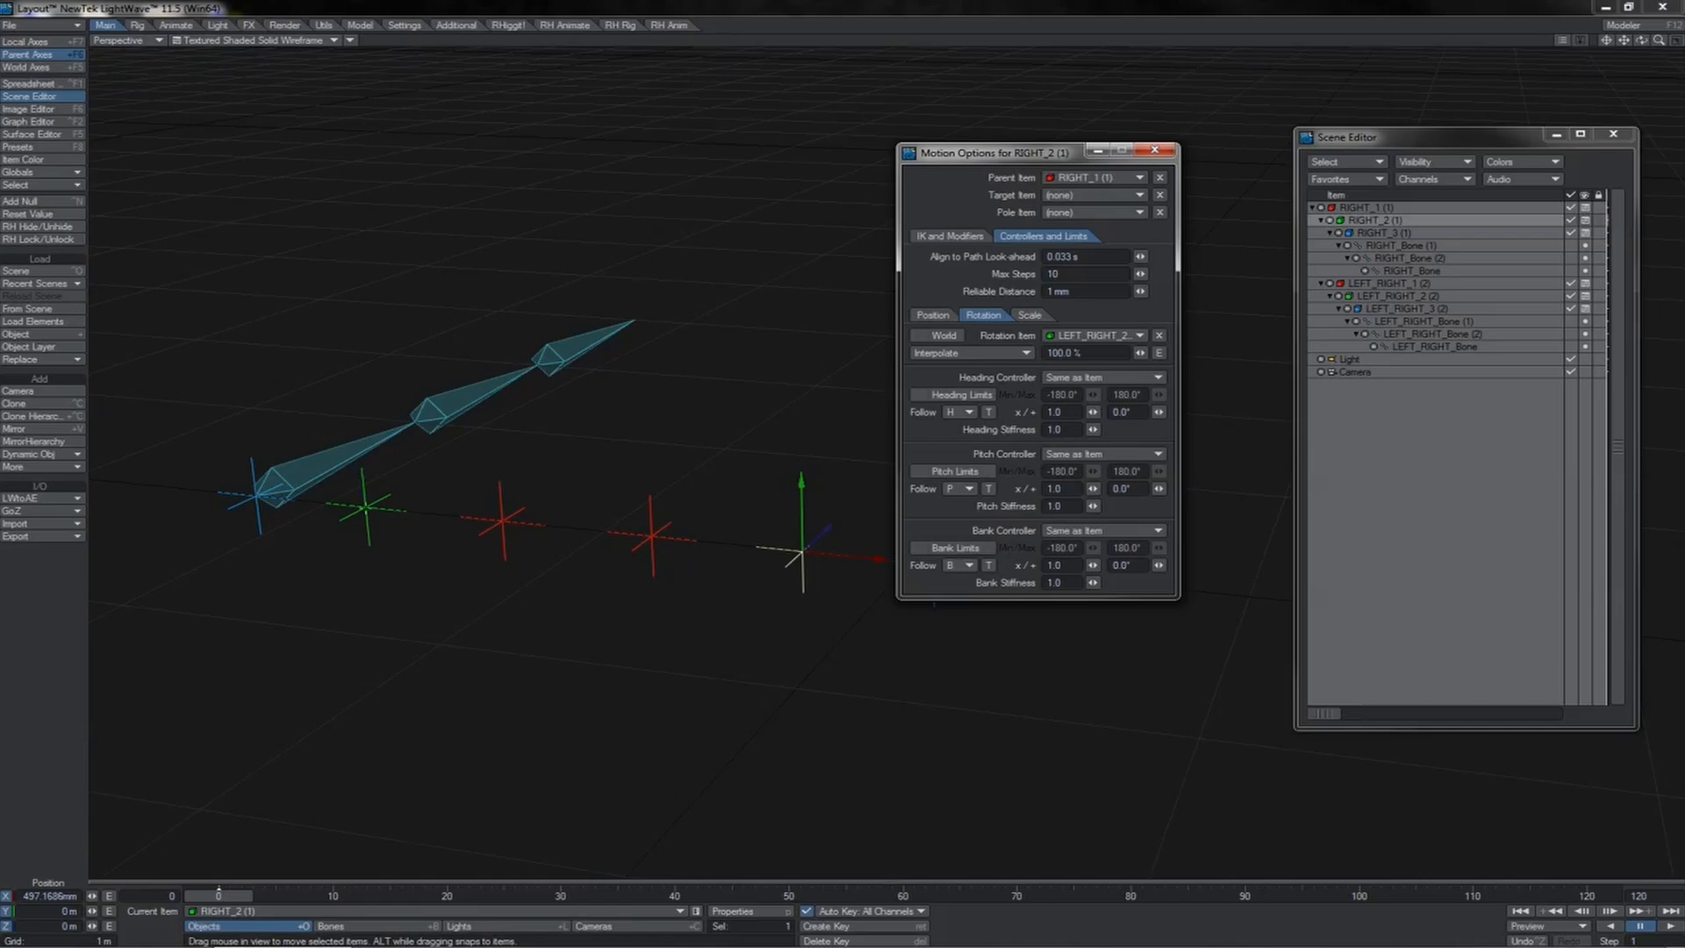
Step: Try rotating the LEFT_RIGHT_2 (2) null in heading to test the linked rotation, and undo the rotation
left_click(364, 507)
key("y")
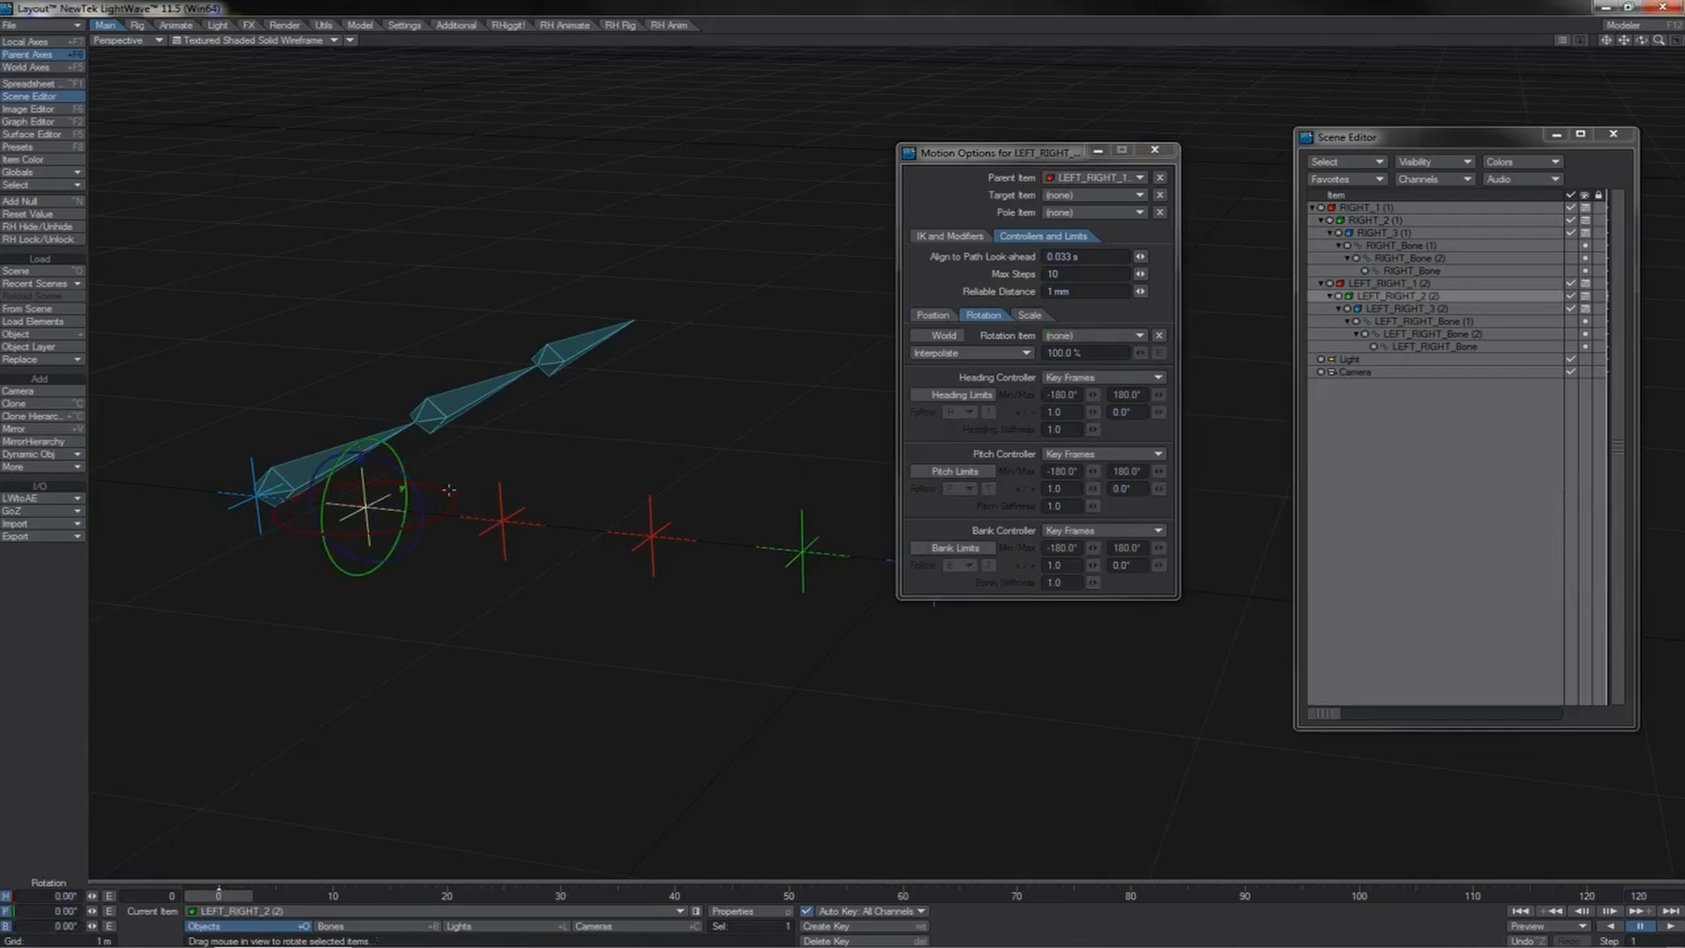
left_click_drag(449, 488, 904, 562)
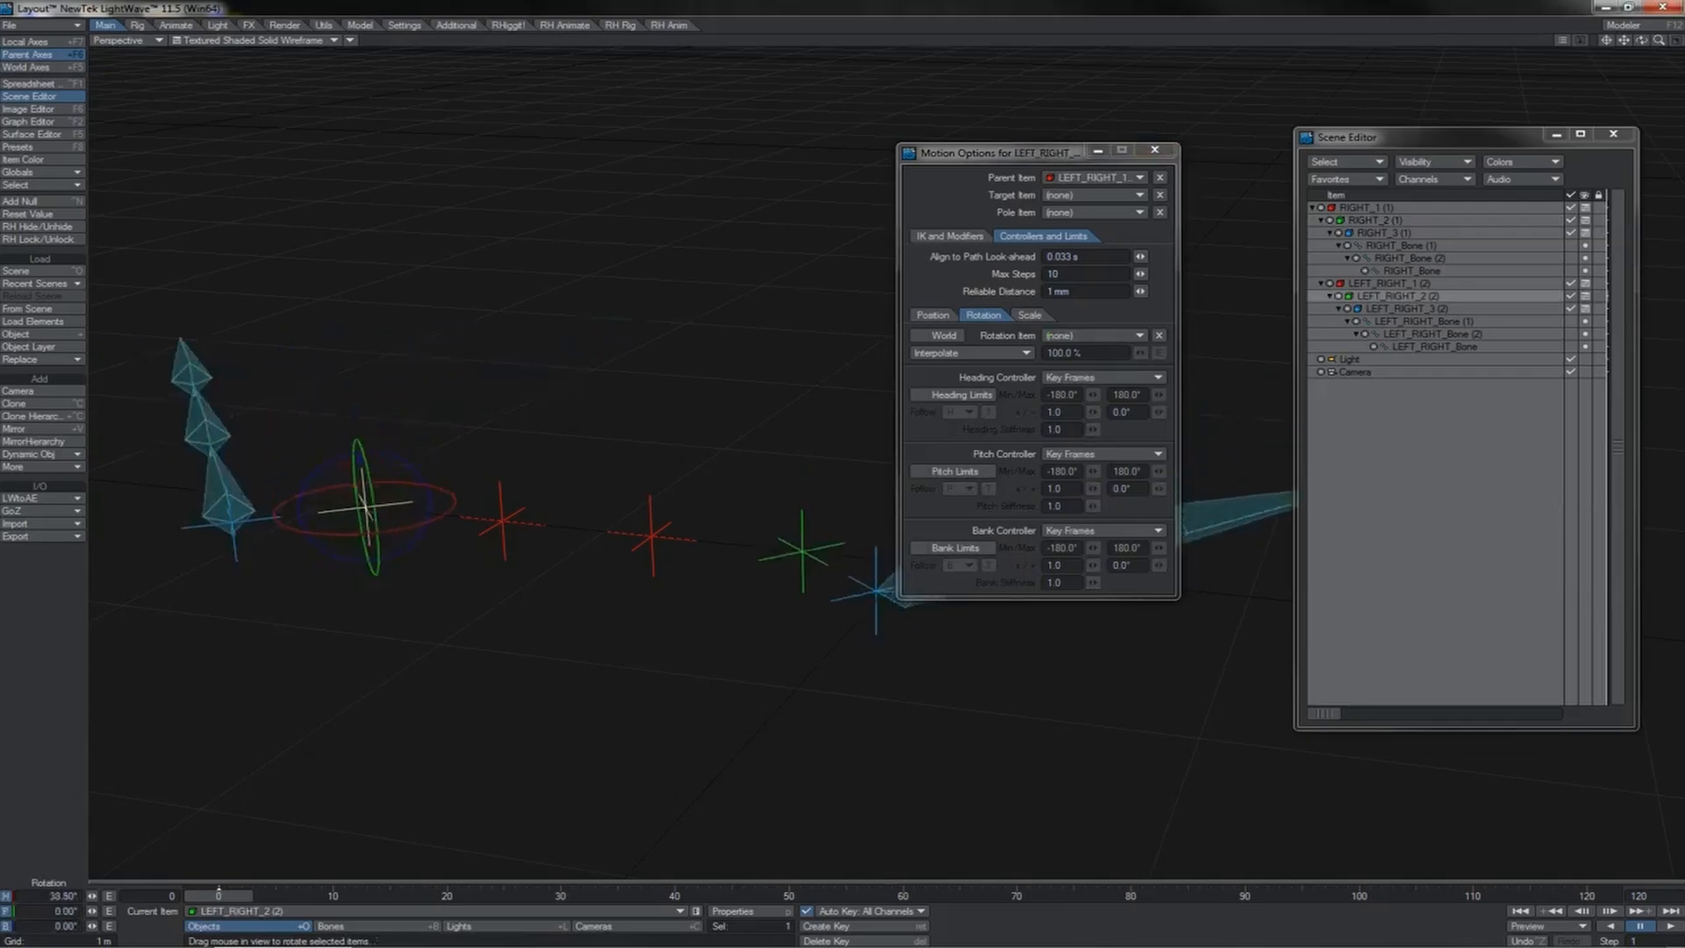
mouse_move(508, 491)
left_mouse_down()
mouse_move(365, 492)
mouse_move(540, 491)
mouse_move(523, 491)
left_mouse_up()
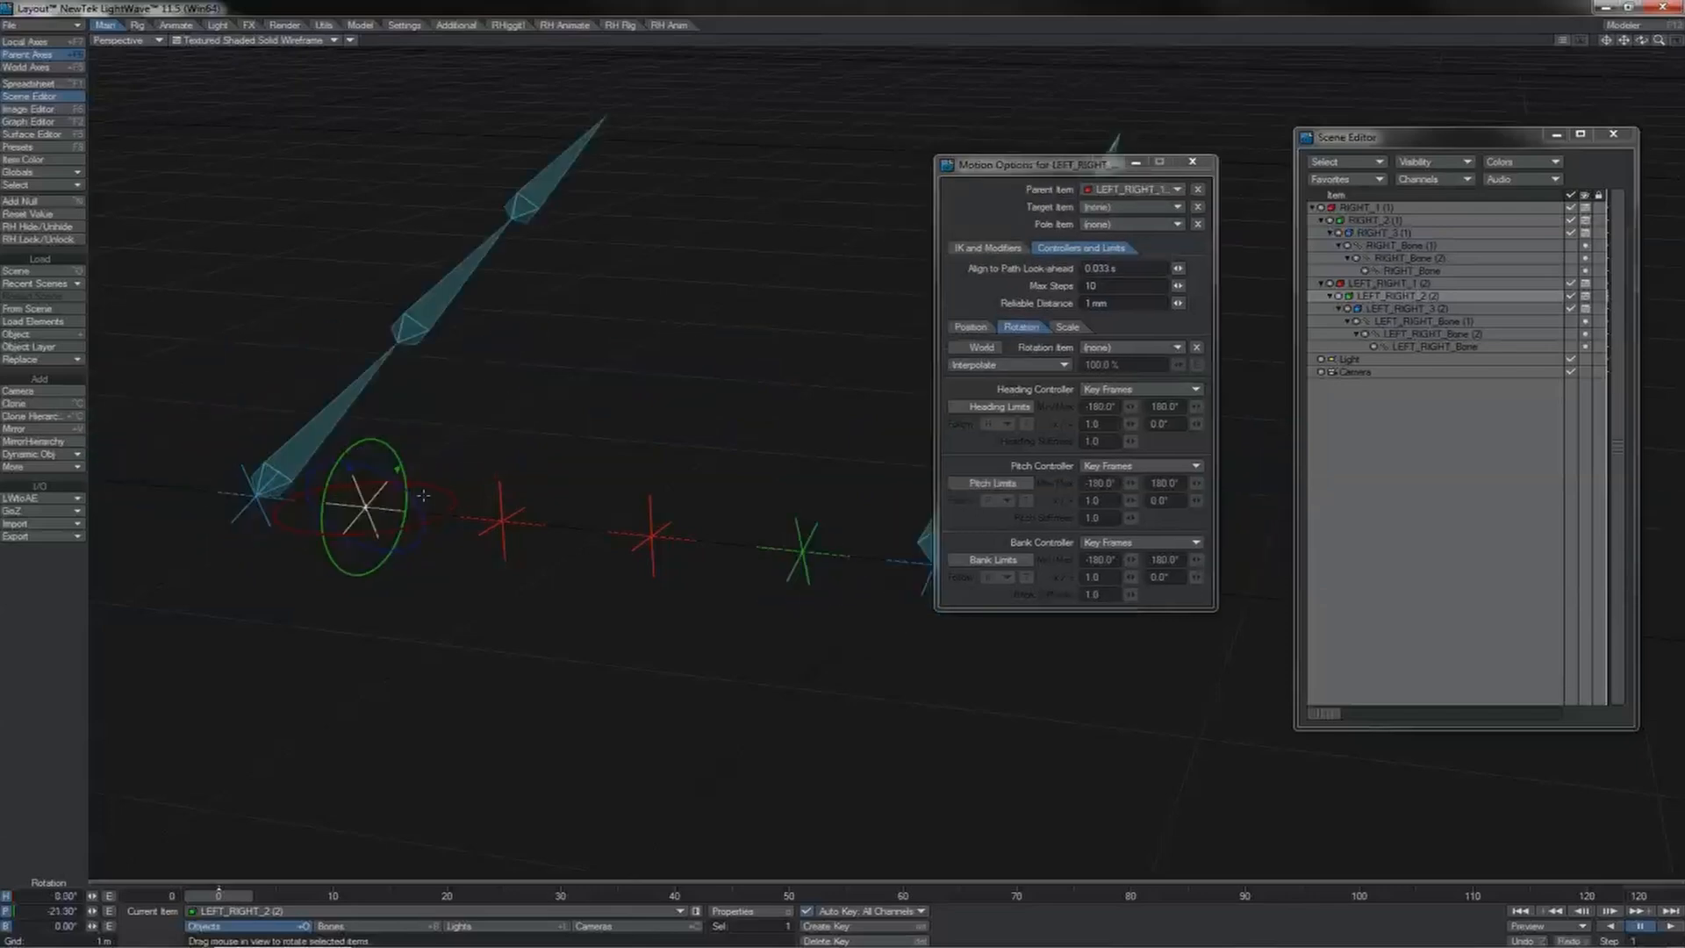
key("ctrl+z")
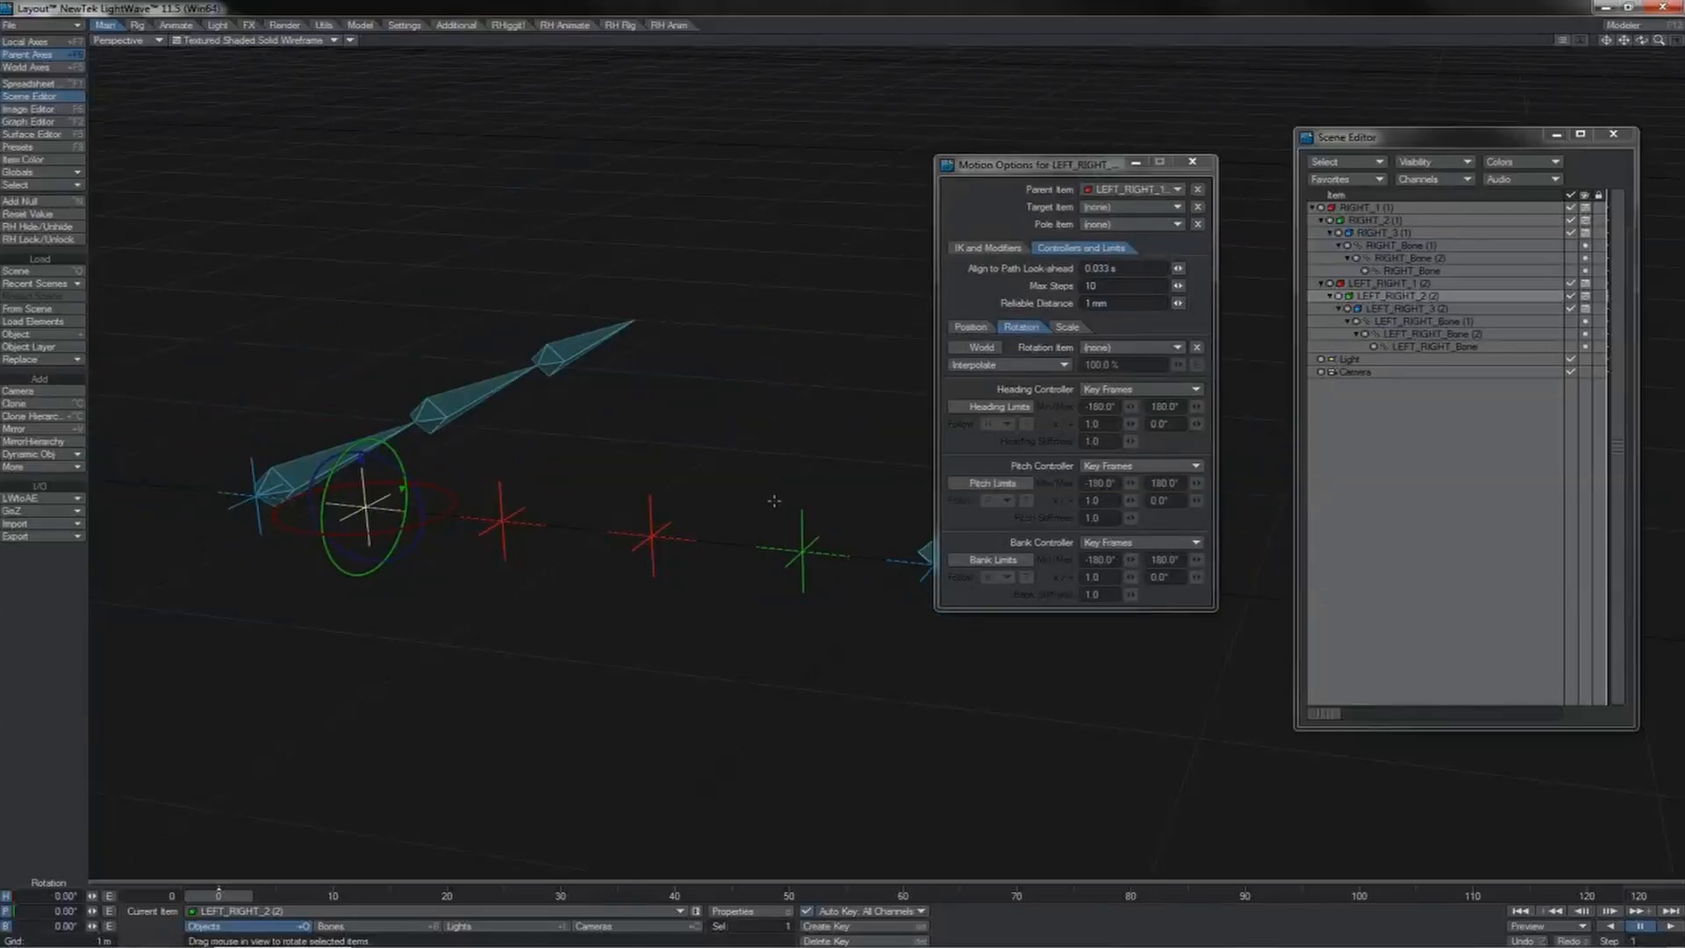
Step: Try rotating LEFT_RIGHT_2 (2) to about 42° heading and -39° bank, undo it, and close the motion options
left_click(803, 549)
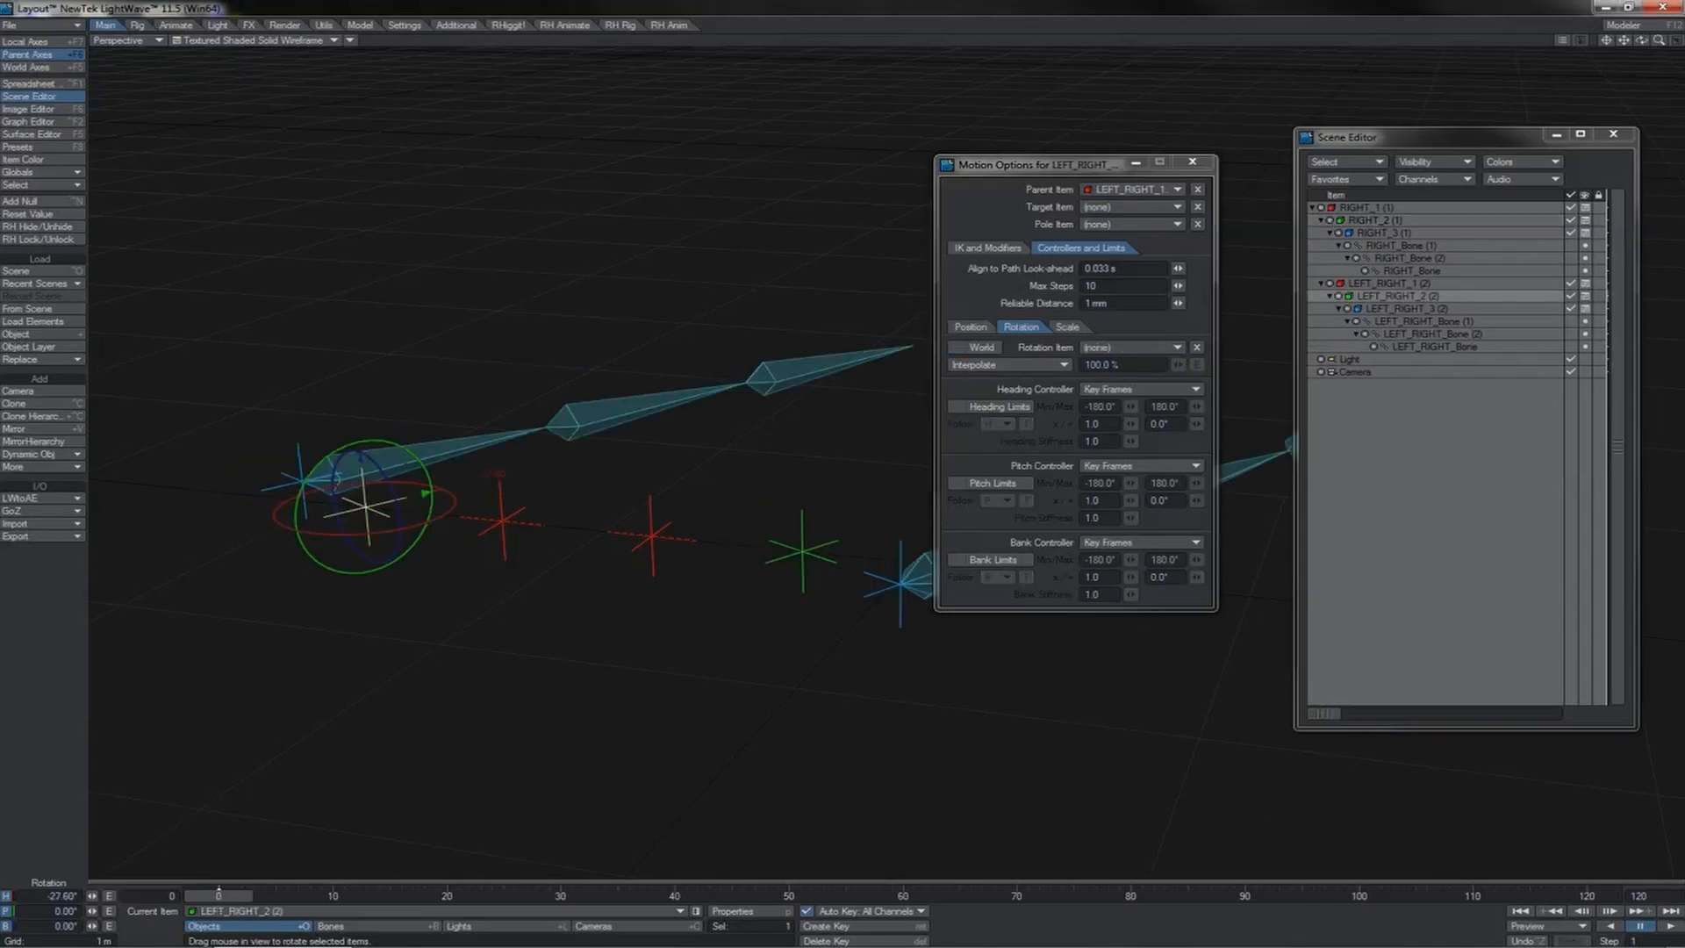
left_click_drag(477, 495, 401, 459)
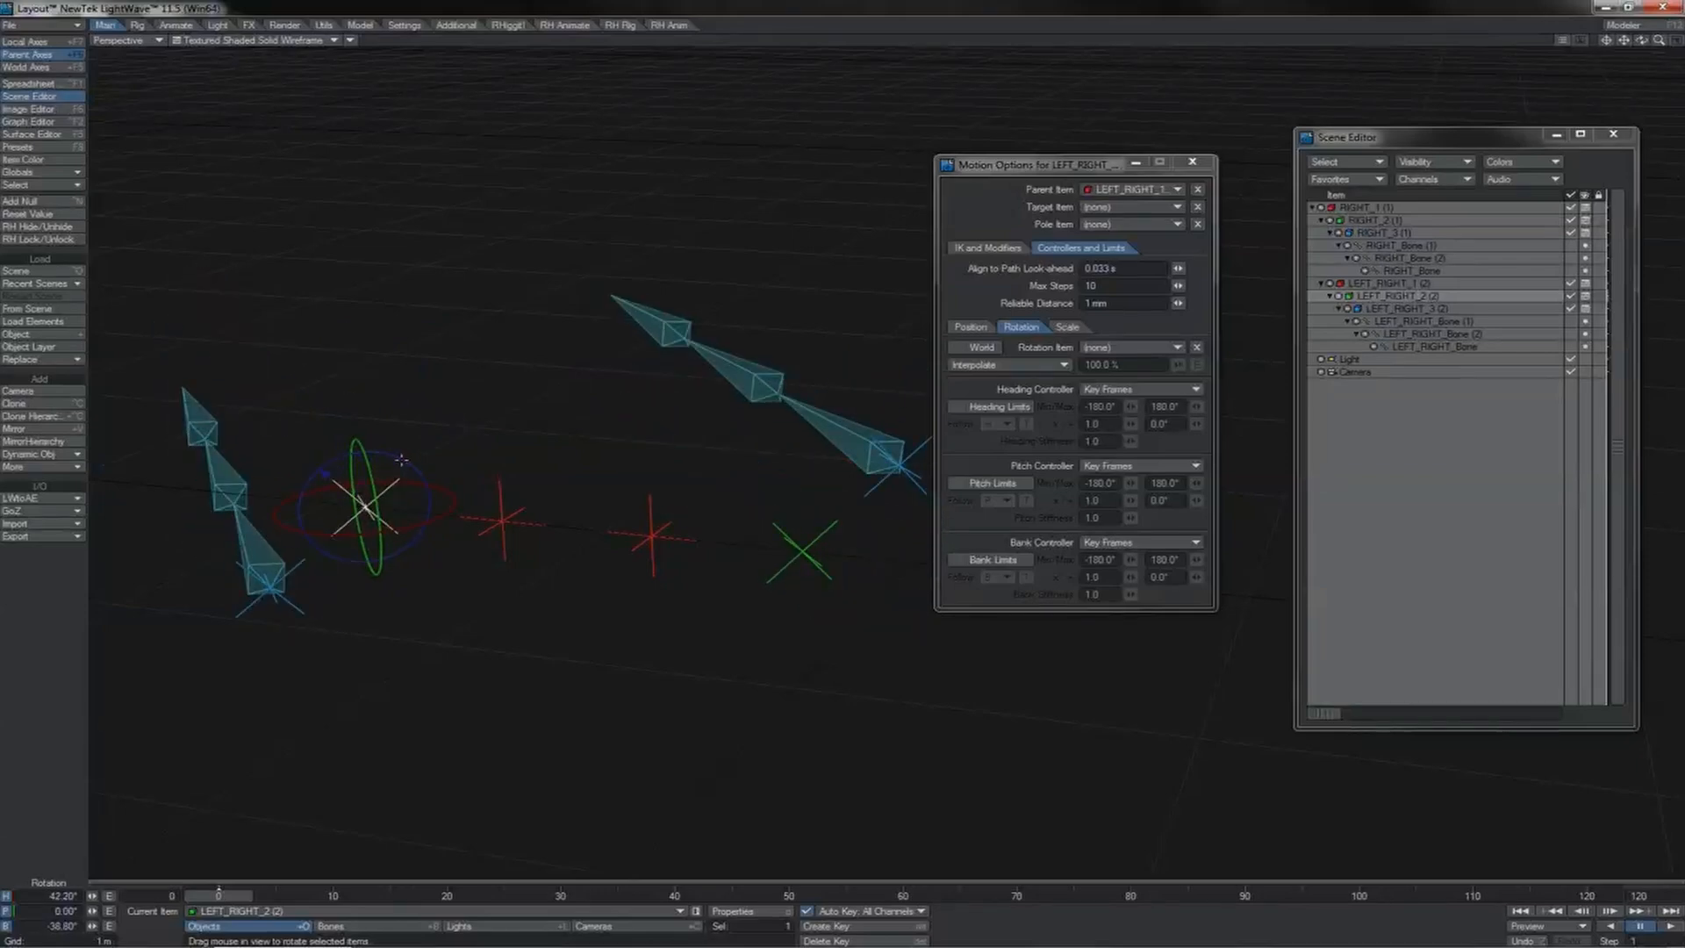
key("ctrl+z")
key("ctrl+z")
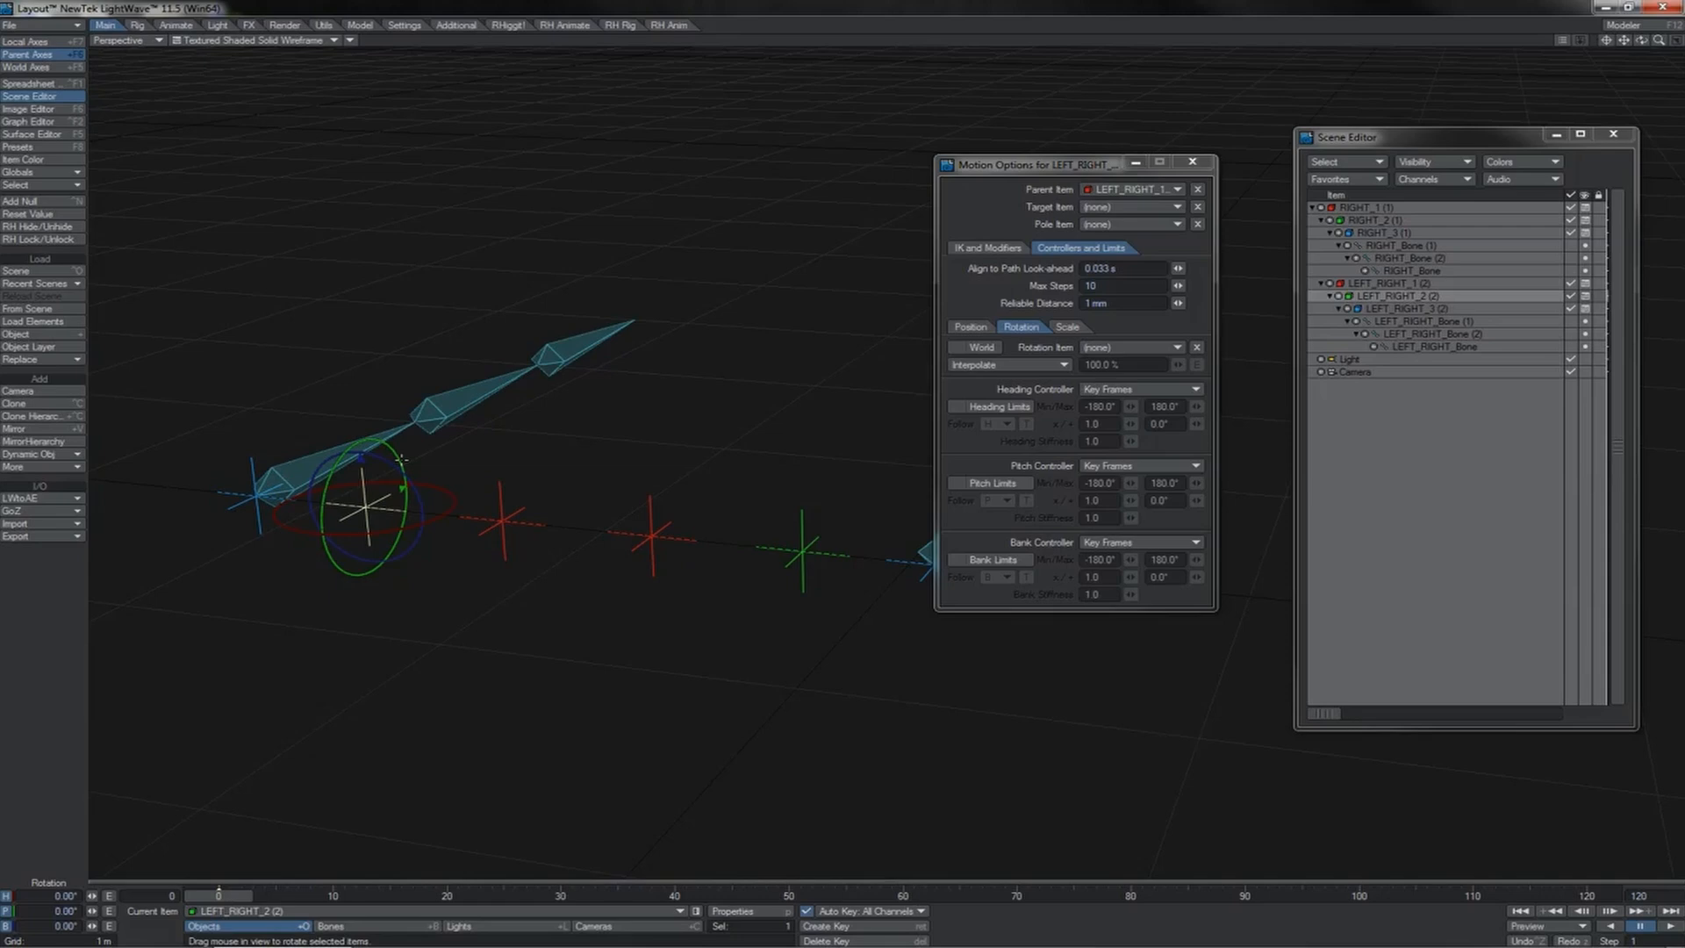
key("m")
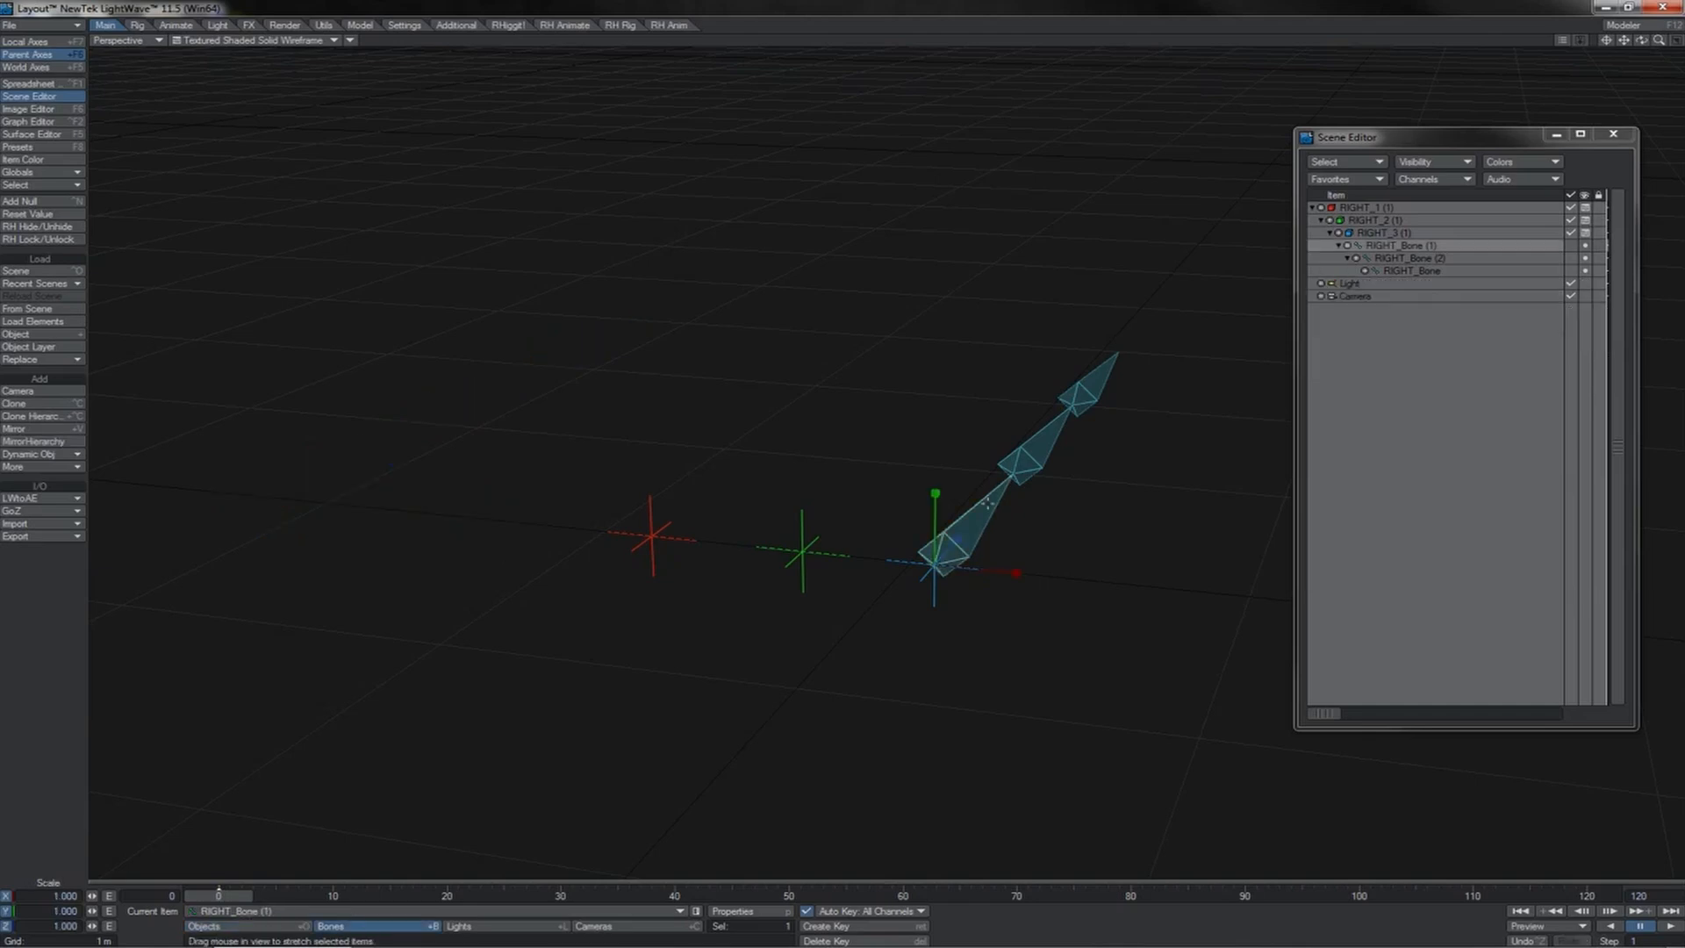
Step: Bend the bone chain into a zigzag, rotating RIGHT_Bone (1) to about 15° heading and -25° pitch, and RIGHT_Bone to about 84° heading
key("y")
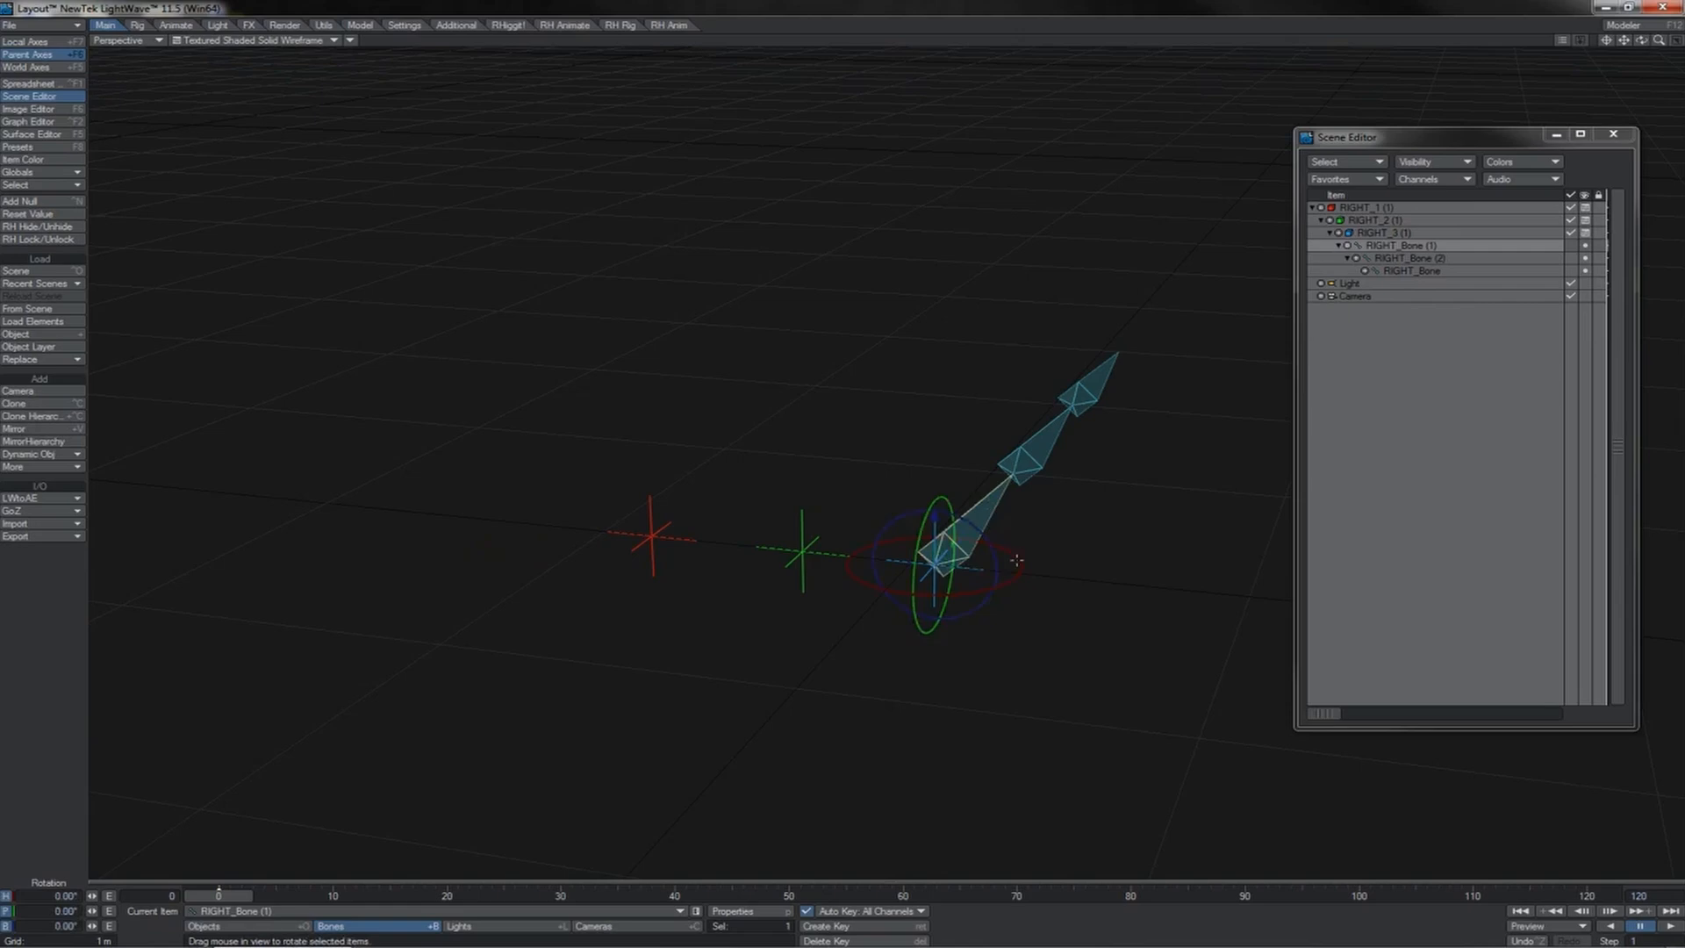
left_click_drag(1009, 554, 1064, 558)
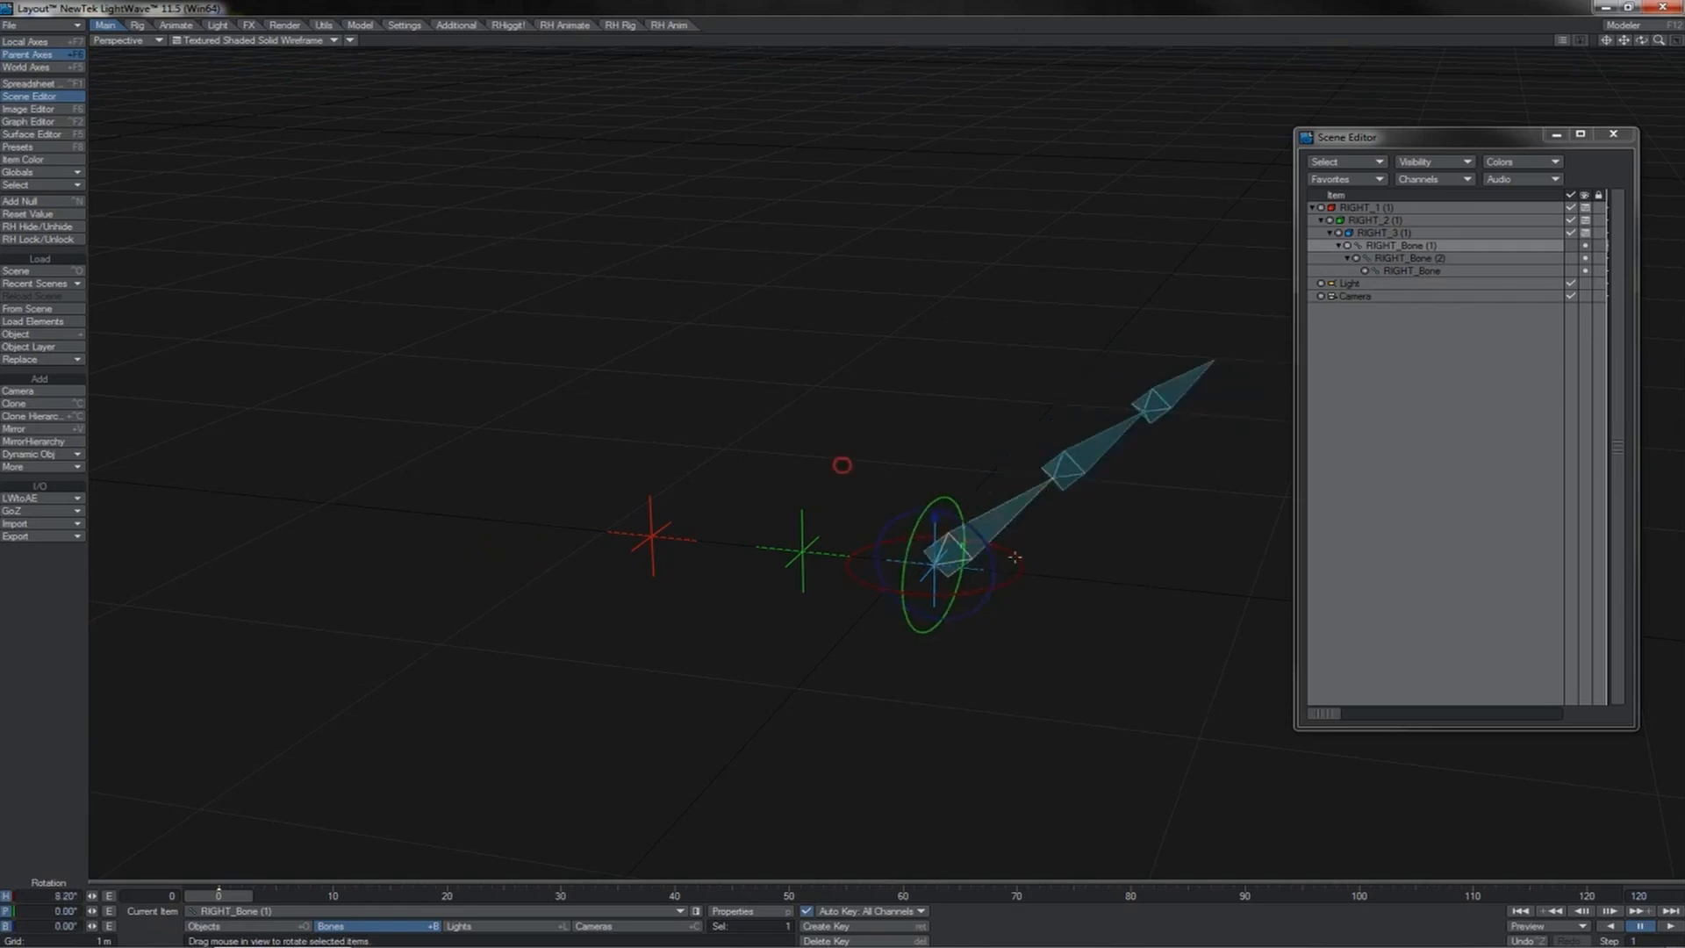
mouse_move(1064, 626)
left_mouse_down()
mouse_move(1064, 509)
mouse_move(1092, 623)
left_mouse_up()
key("Down")
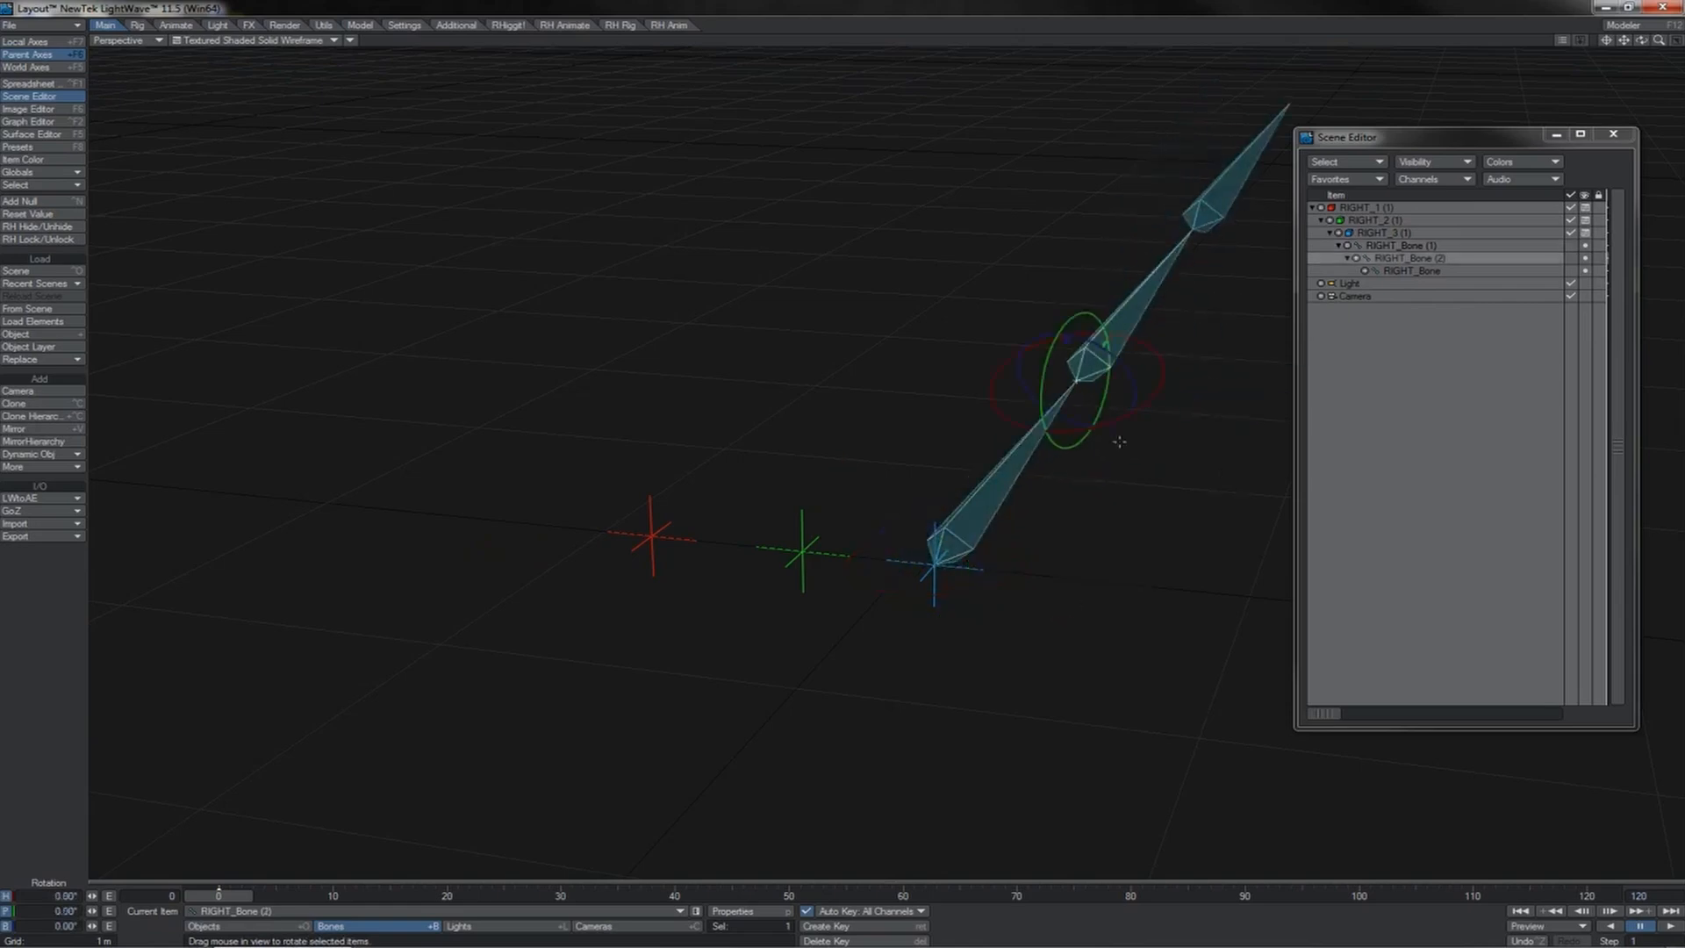
left_click_drag(1117, 439, 1091, 450)
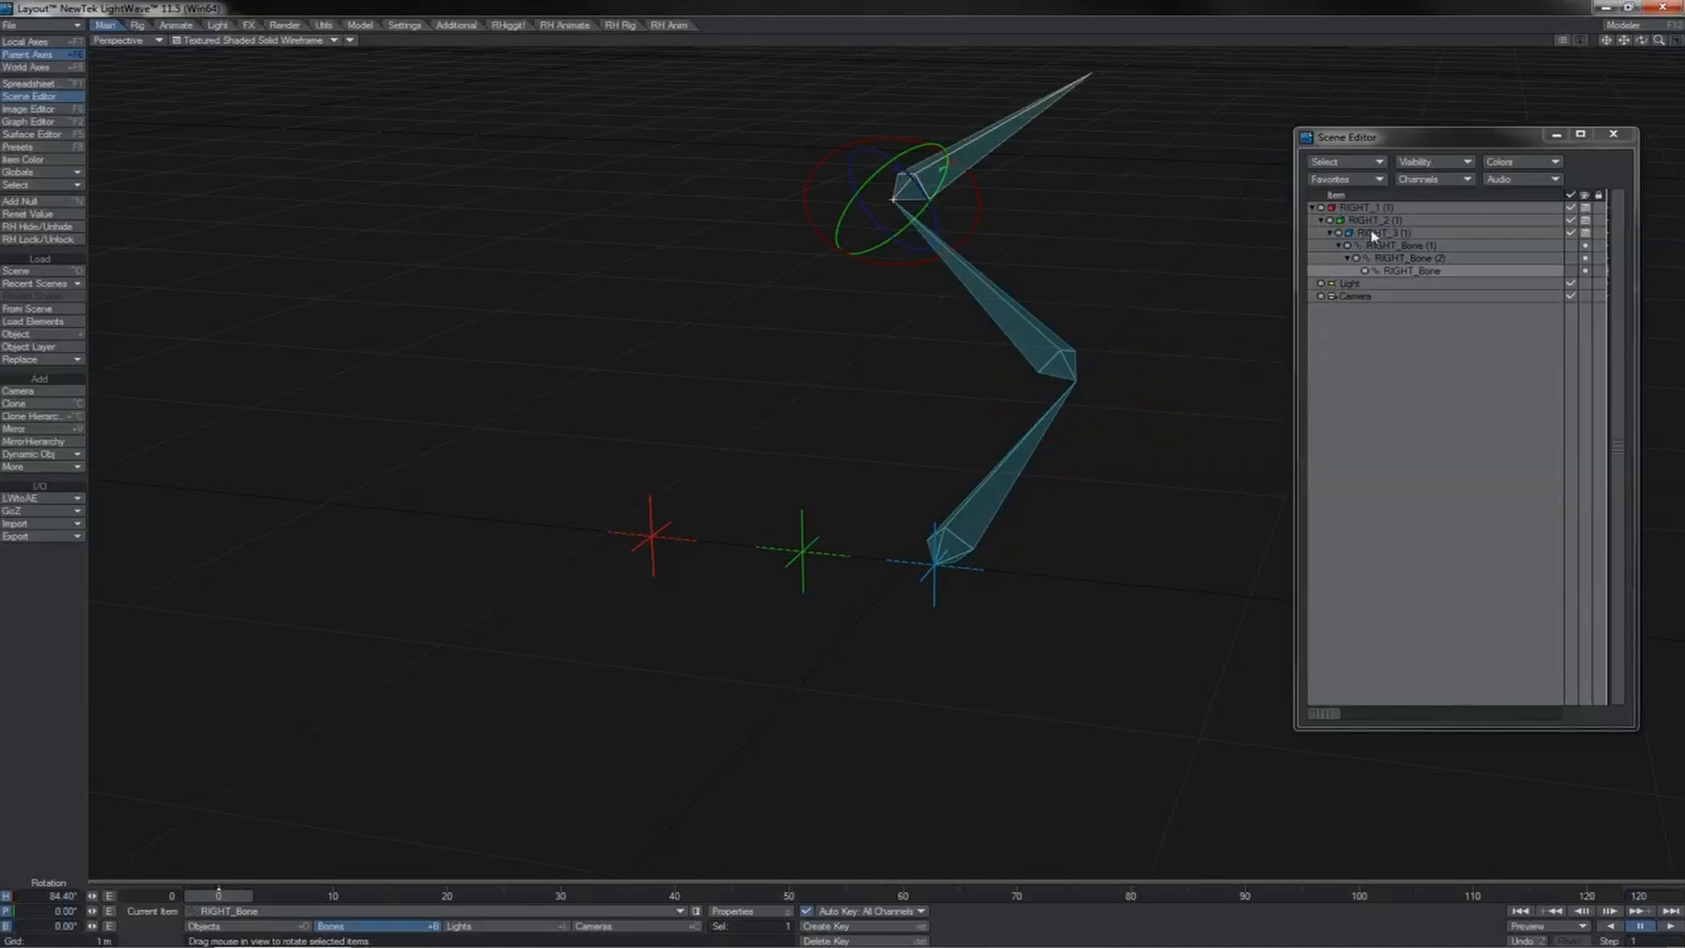
Step: Open the Copy Hierarchy bone tool with RIGHT_Bone (1) as the root
left_click(1391, 245)
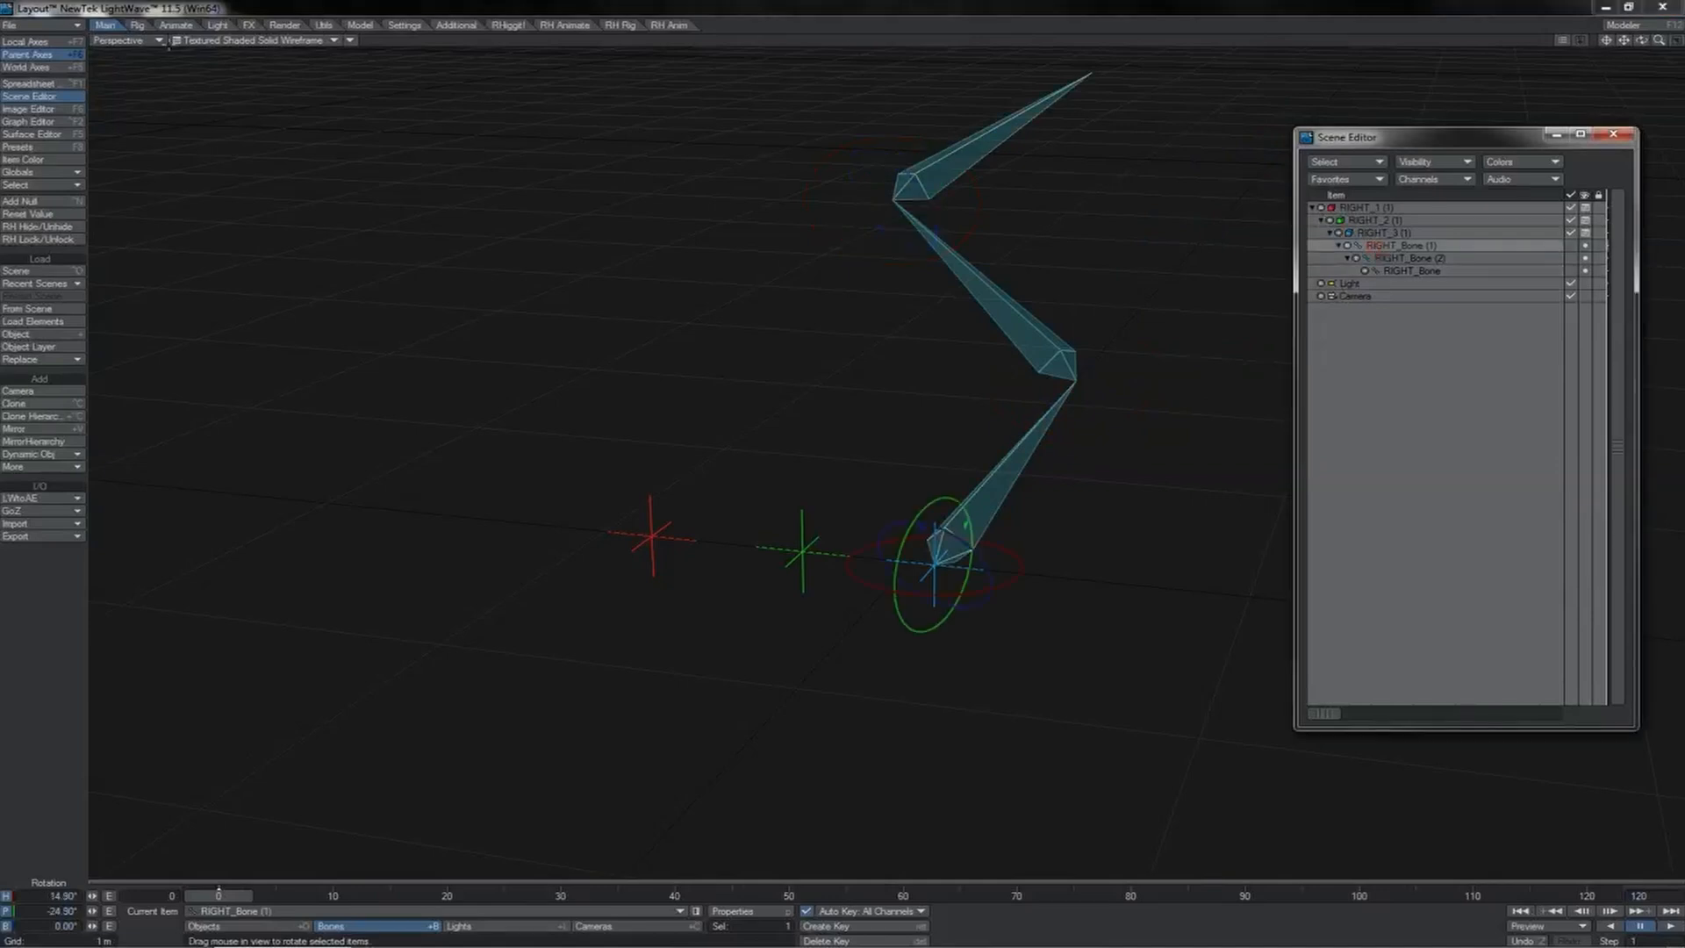
left_click(138, 24)
left_click(81, 621)
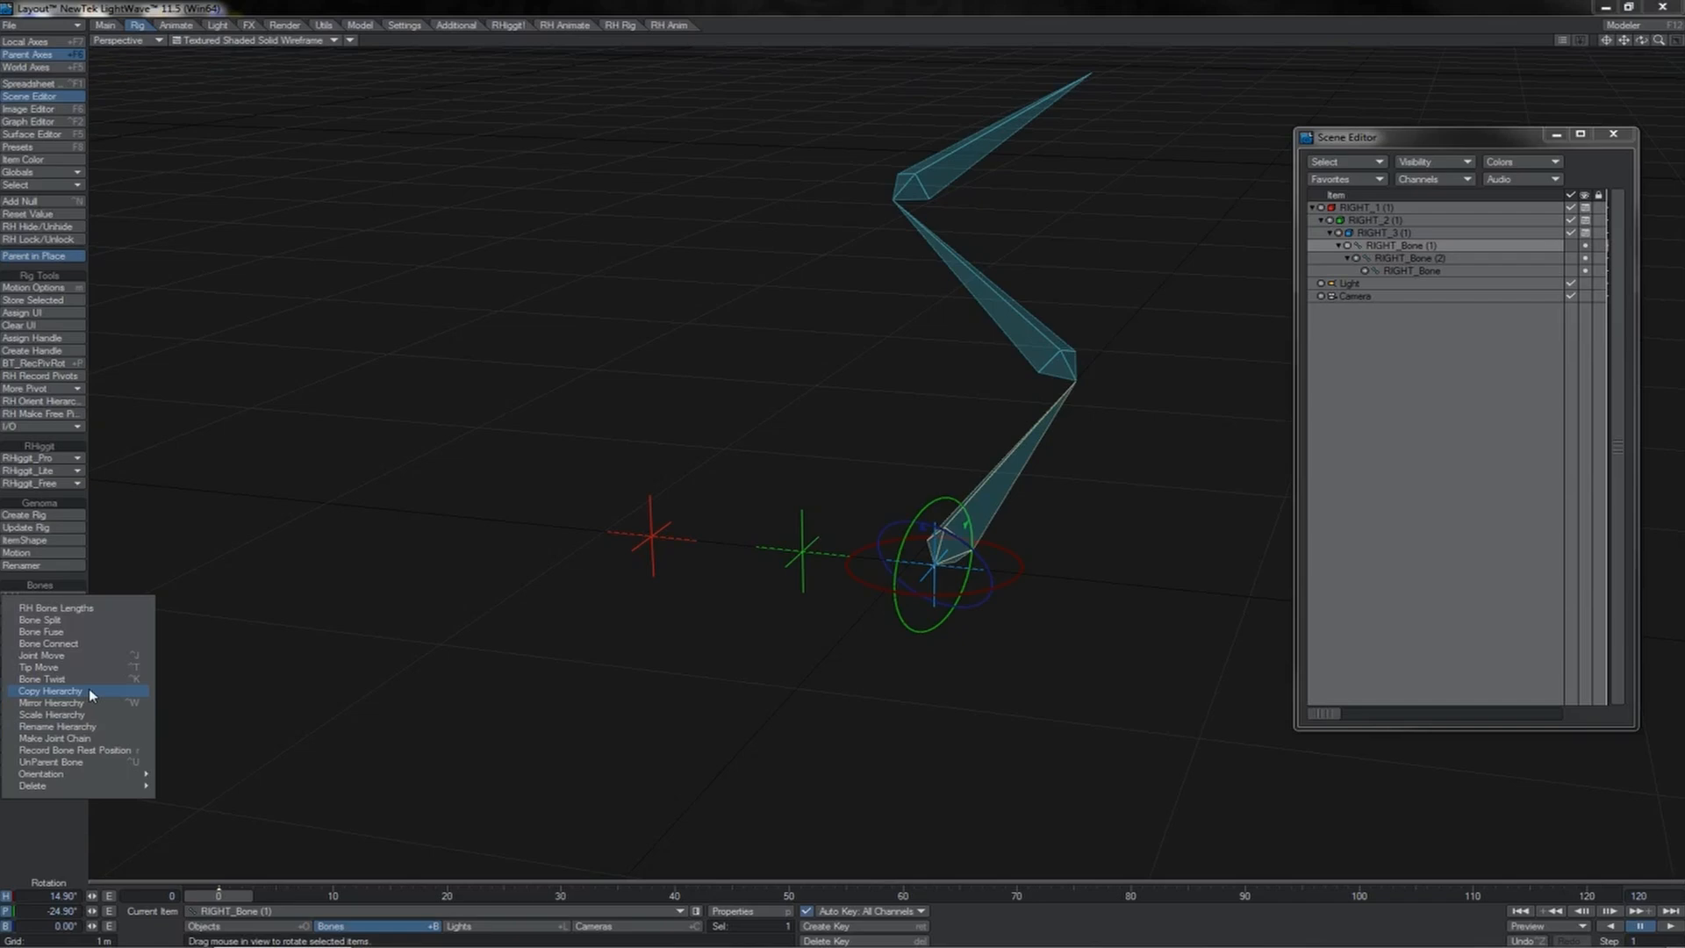
left_click(53, 690)
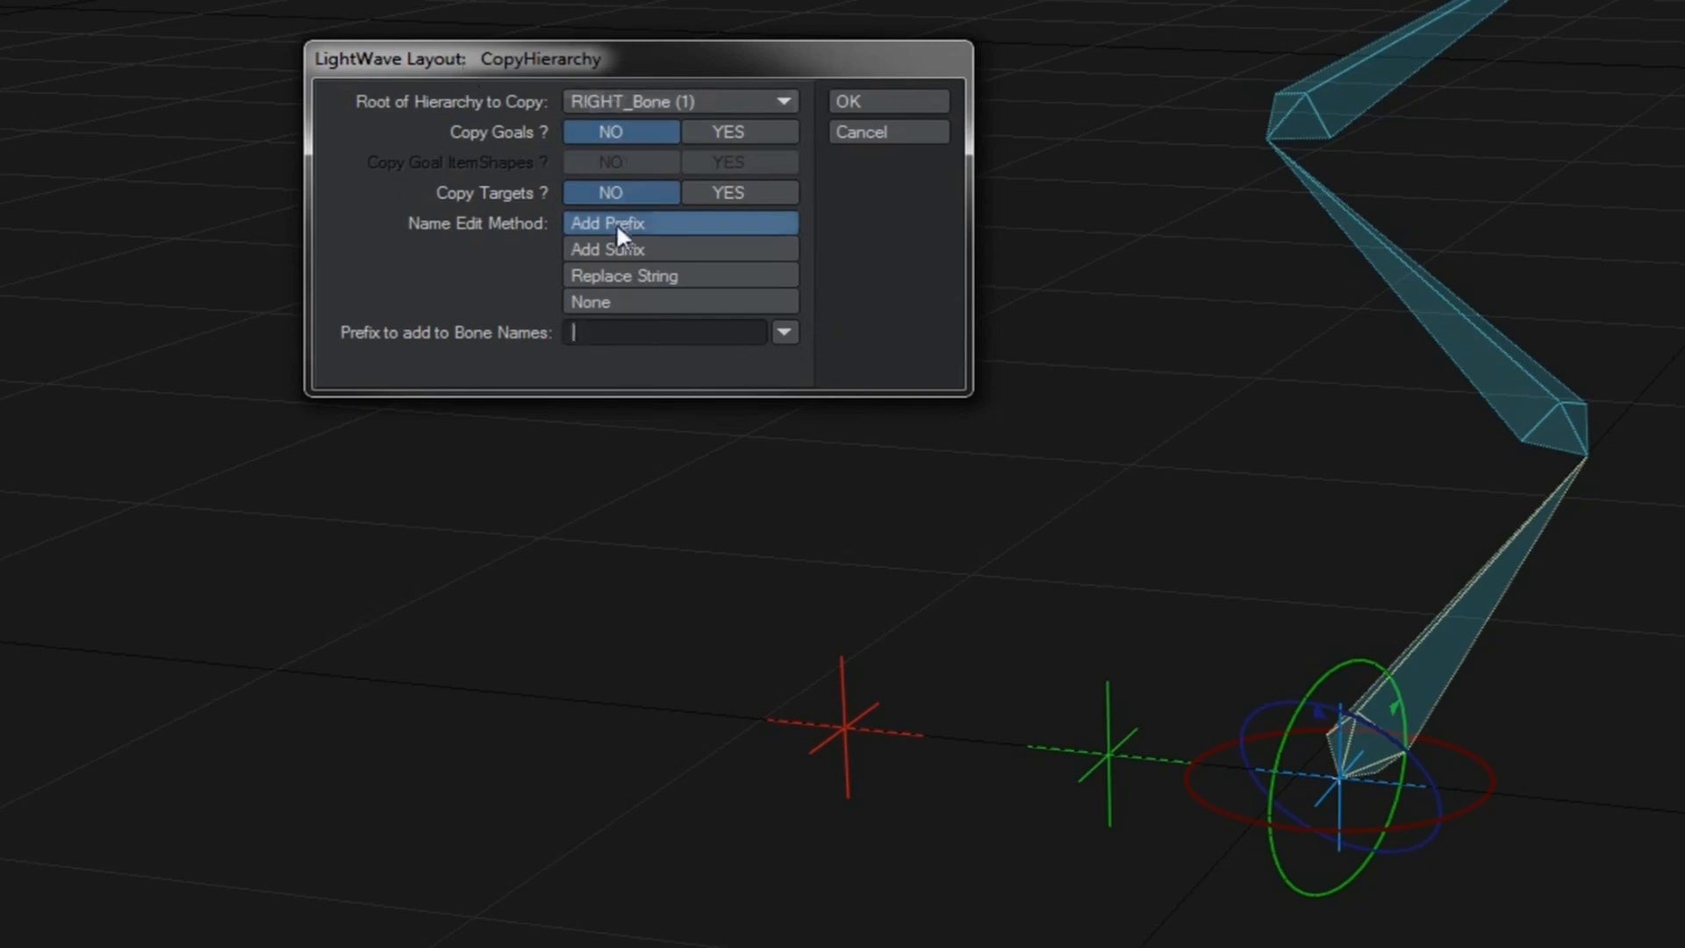
Step: Examine the Add Suffix, Replace String and None name edit methods and the Copy Goals option, and cancel the copy
left_click(613, 249)
left_click(609, 276)
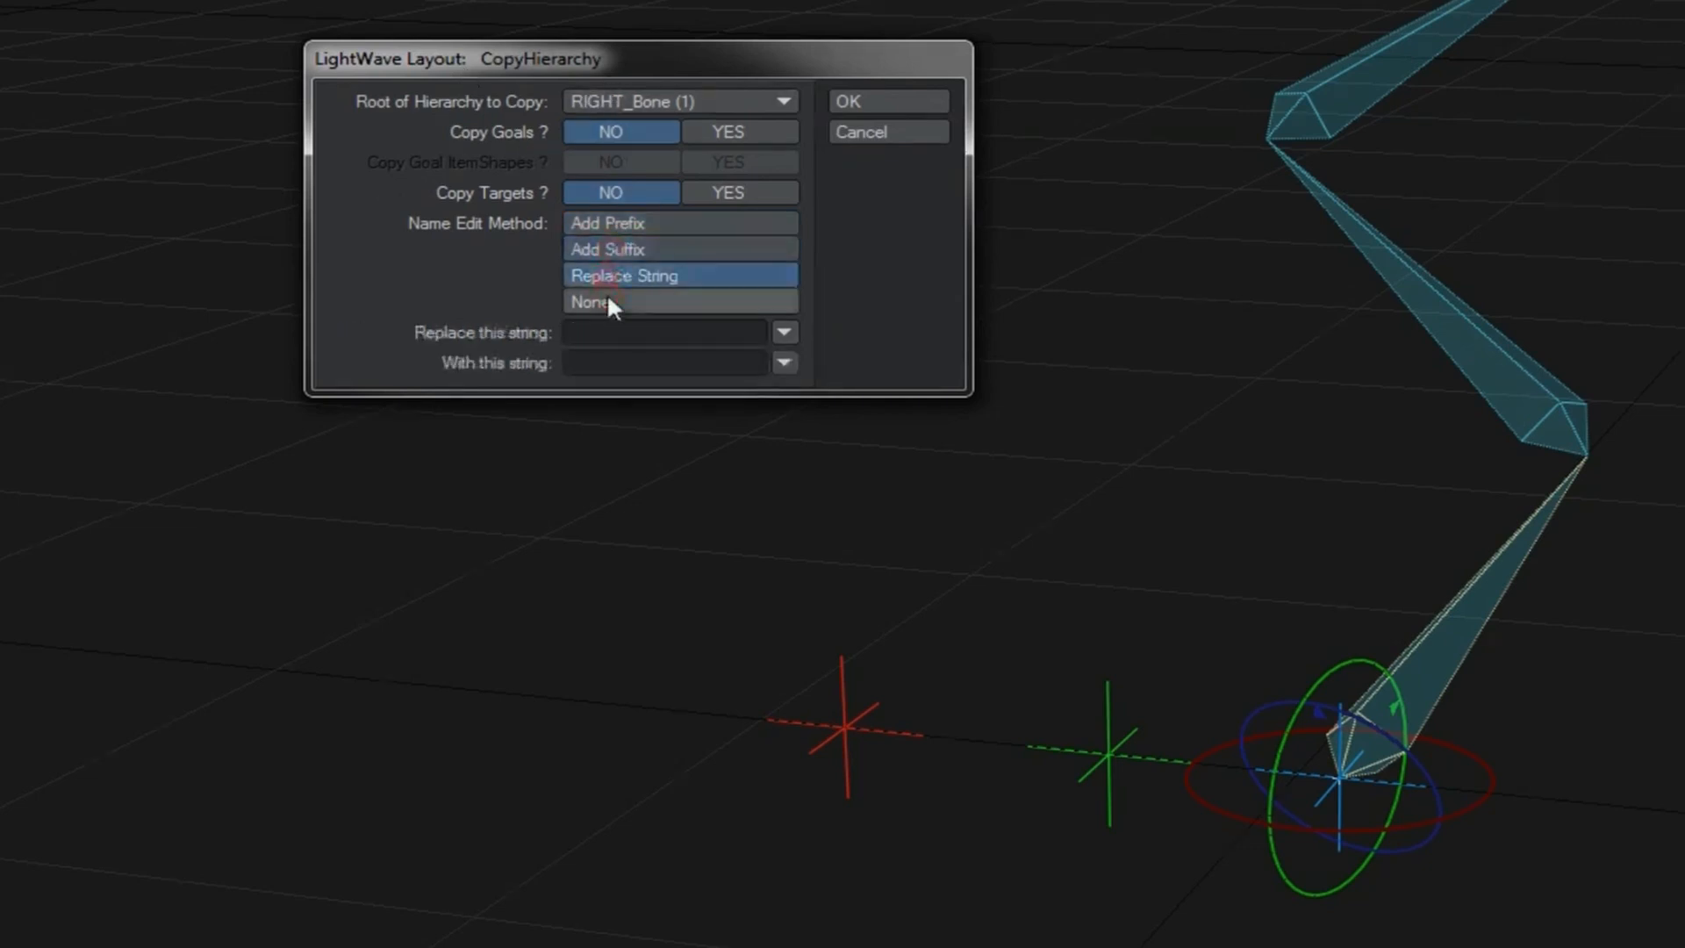
left_click(607, 301)
left_click(619, 223)
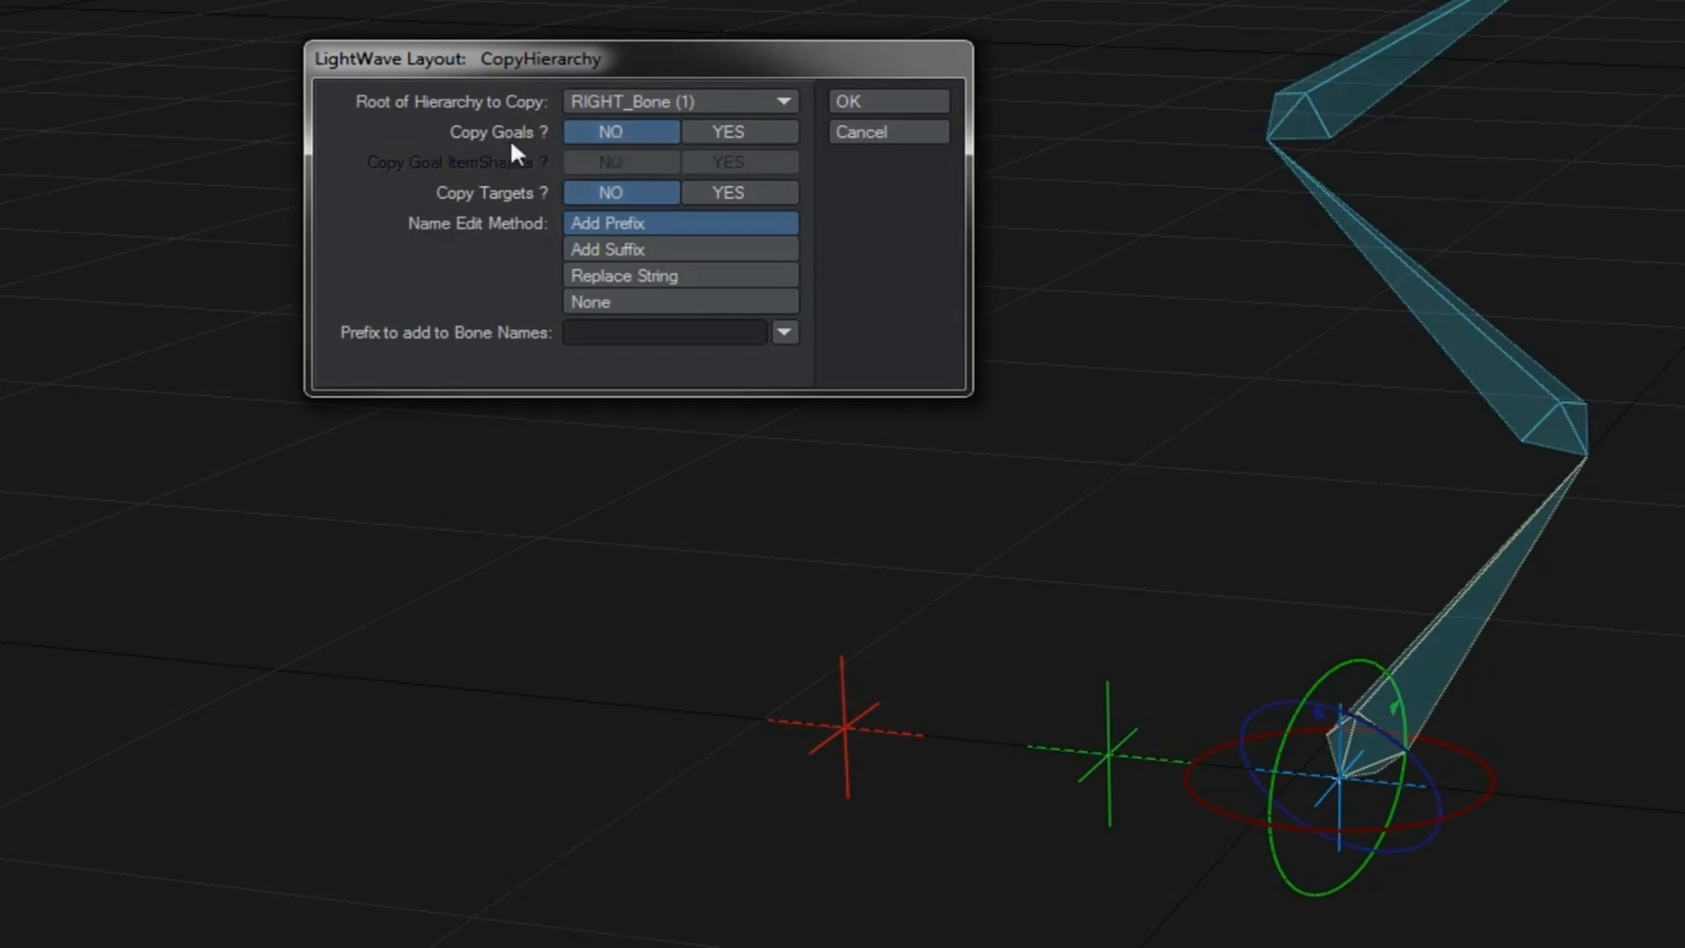
left_click(716, 131)
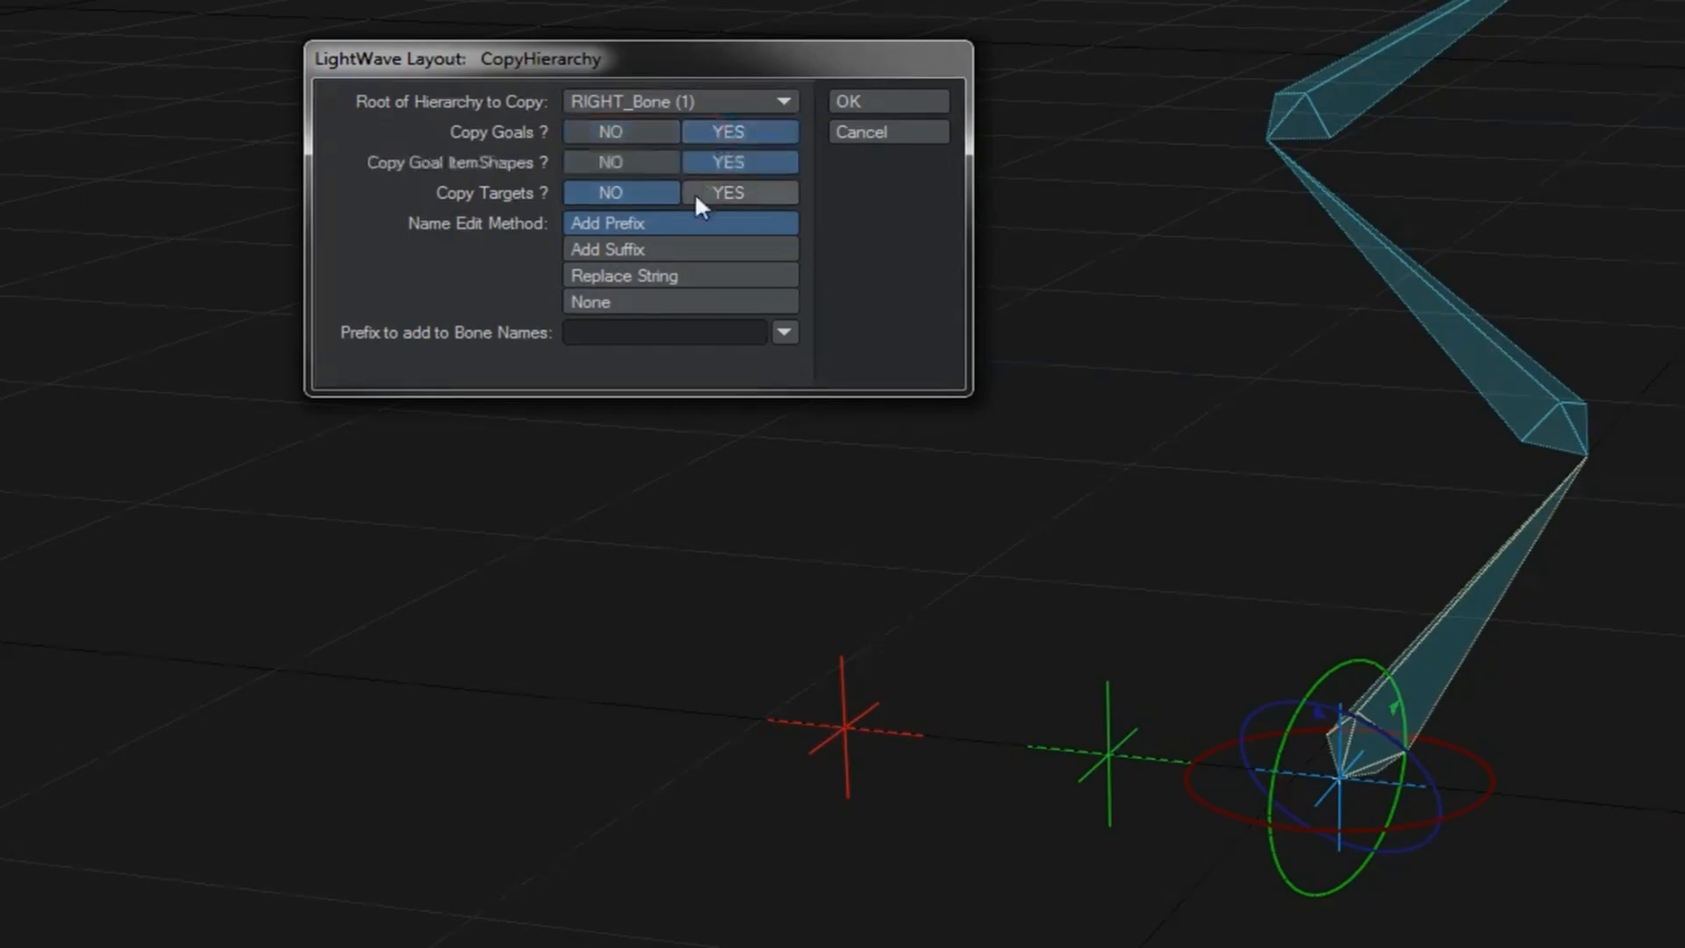
left_click(639, 135)
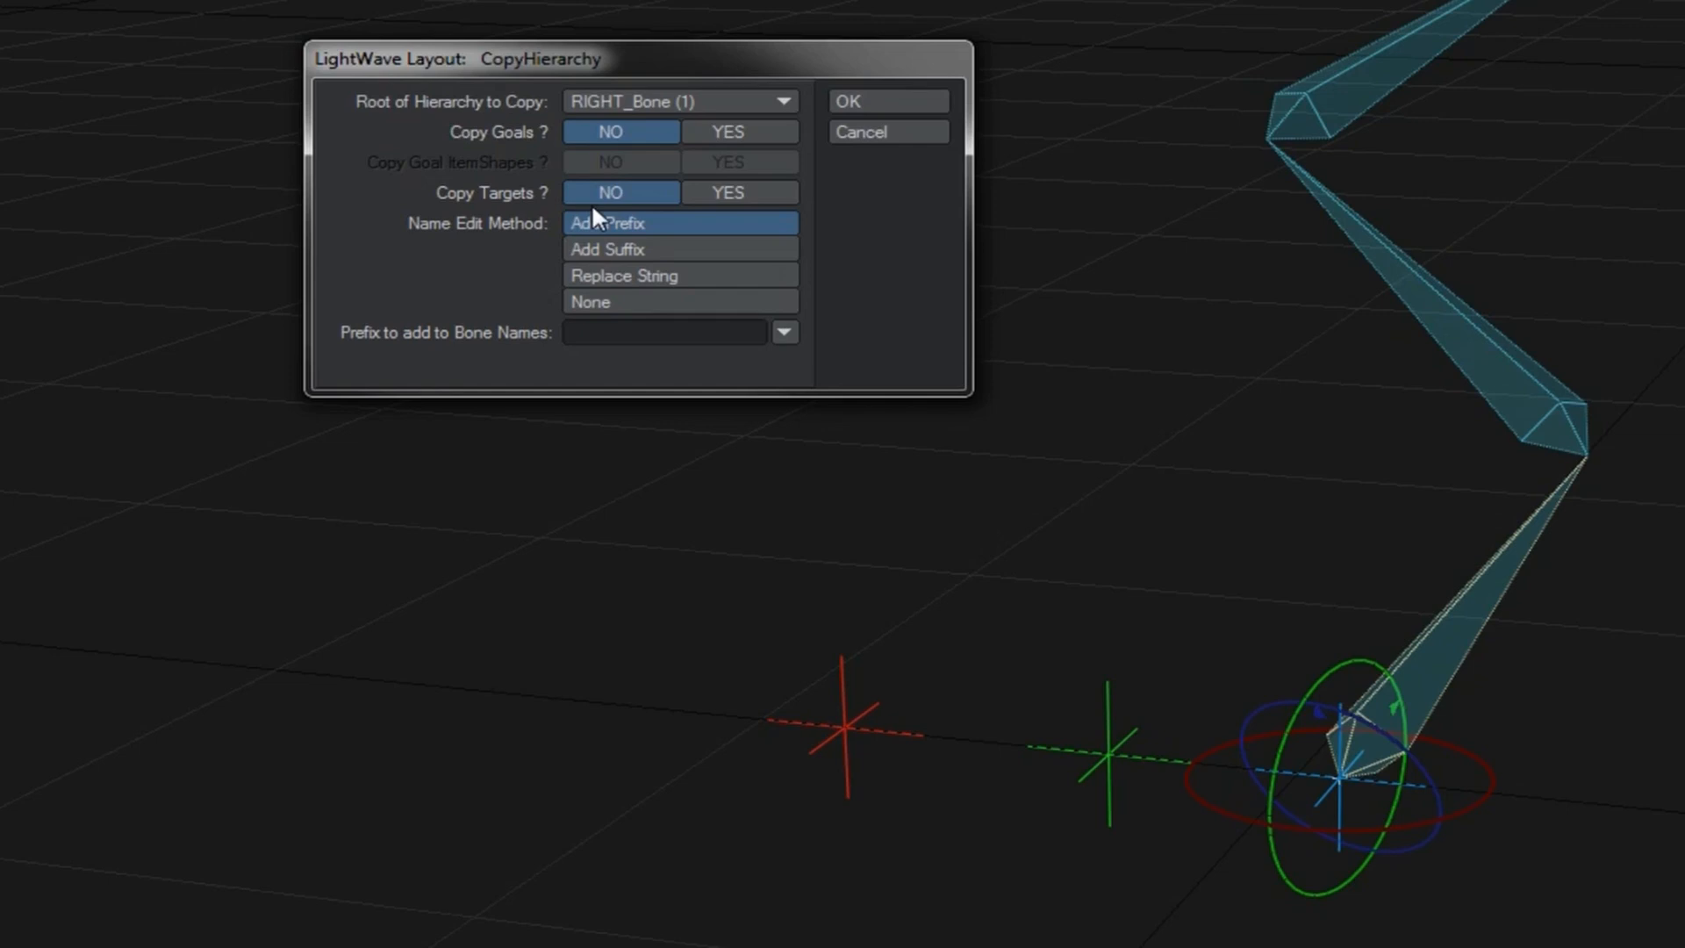
left_click(863, 133)
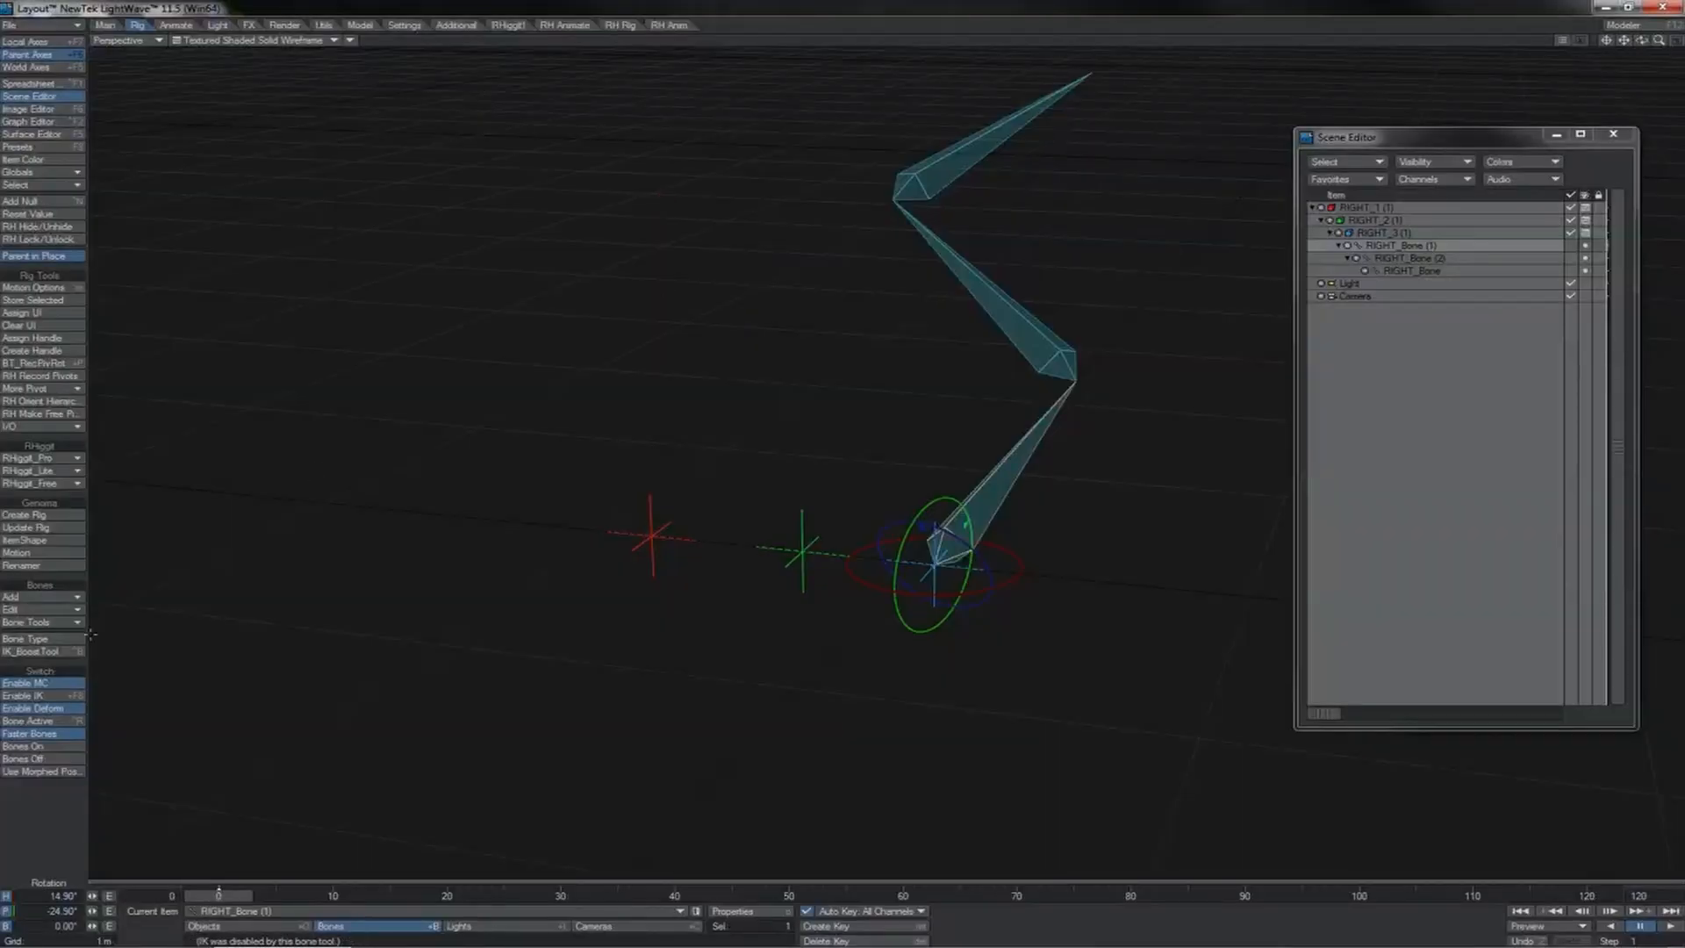
Step: Mirror the bone hierarchy from RIGHT_Bone (1) across the Y coordinate axis, centred at 0, with the name prefix 2-
left_click(67, 620)
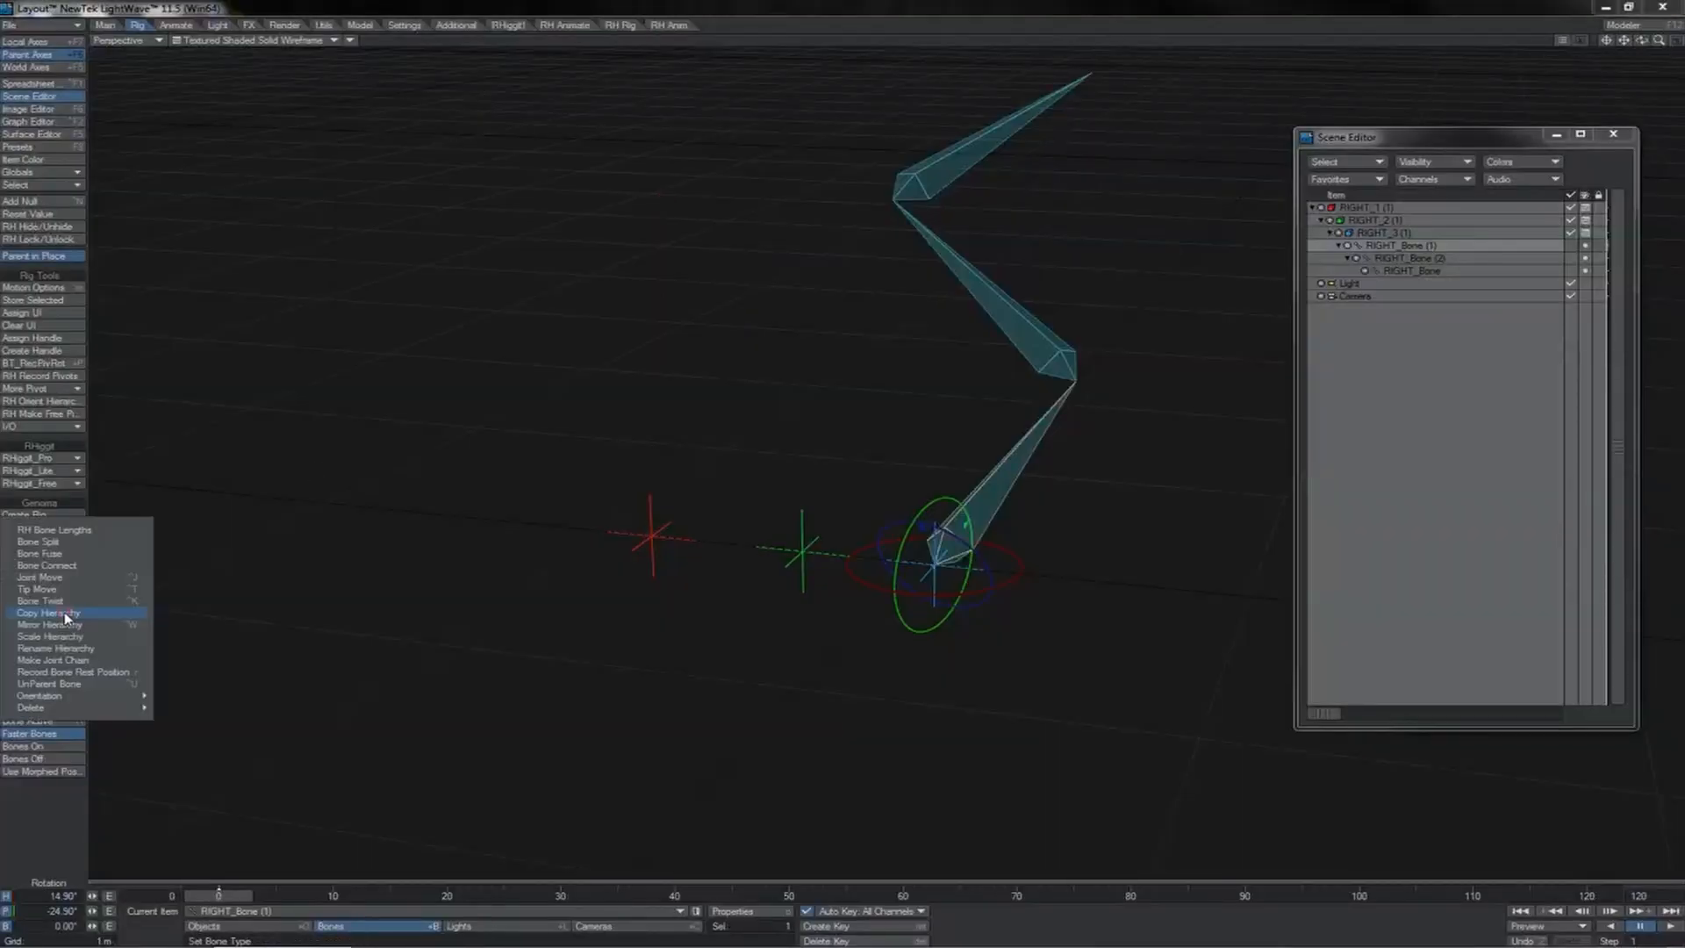
left_click(87, 625)
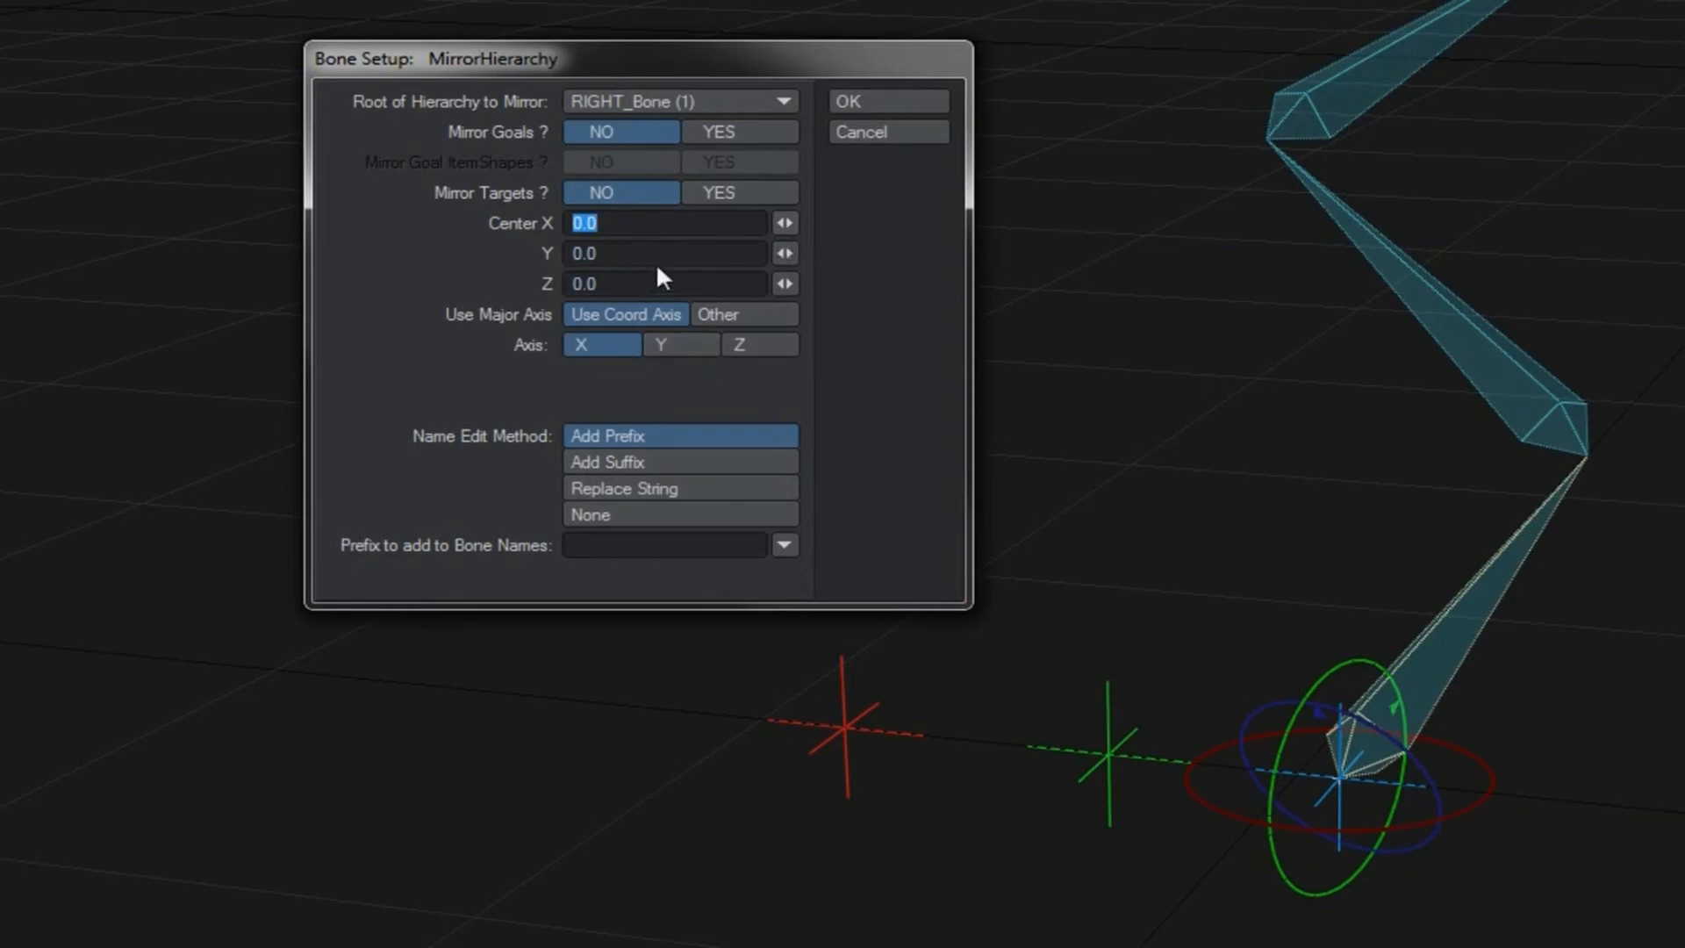
left_click(674, 344)
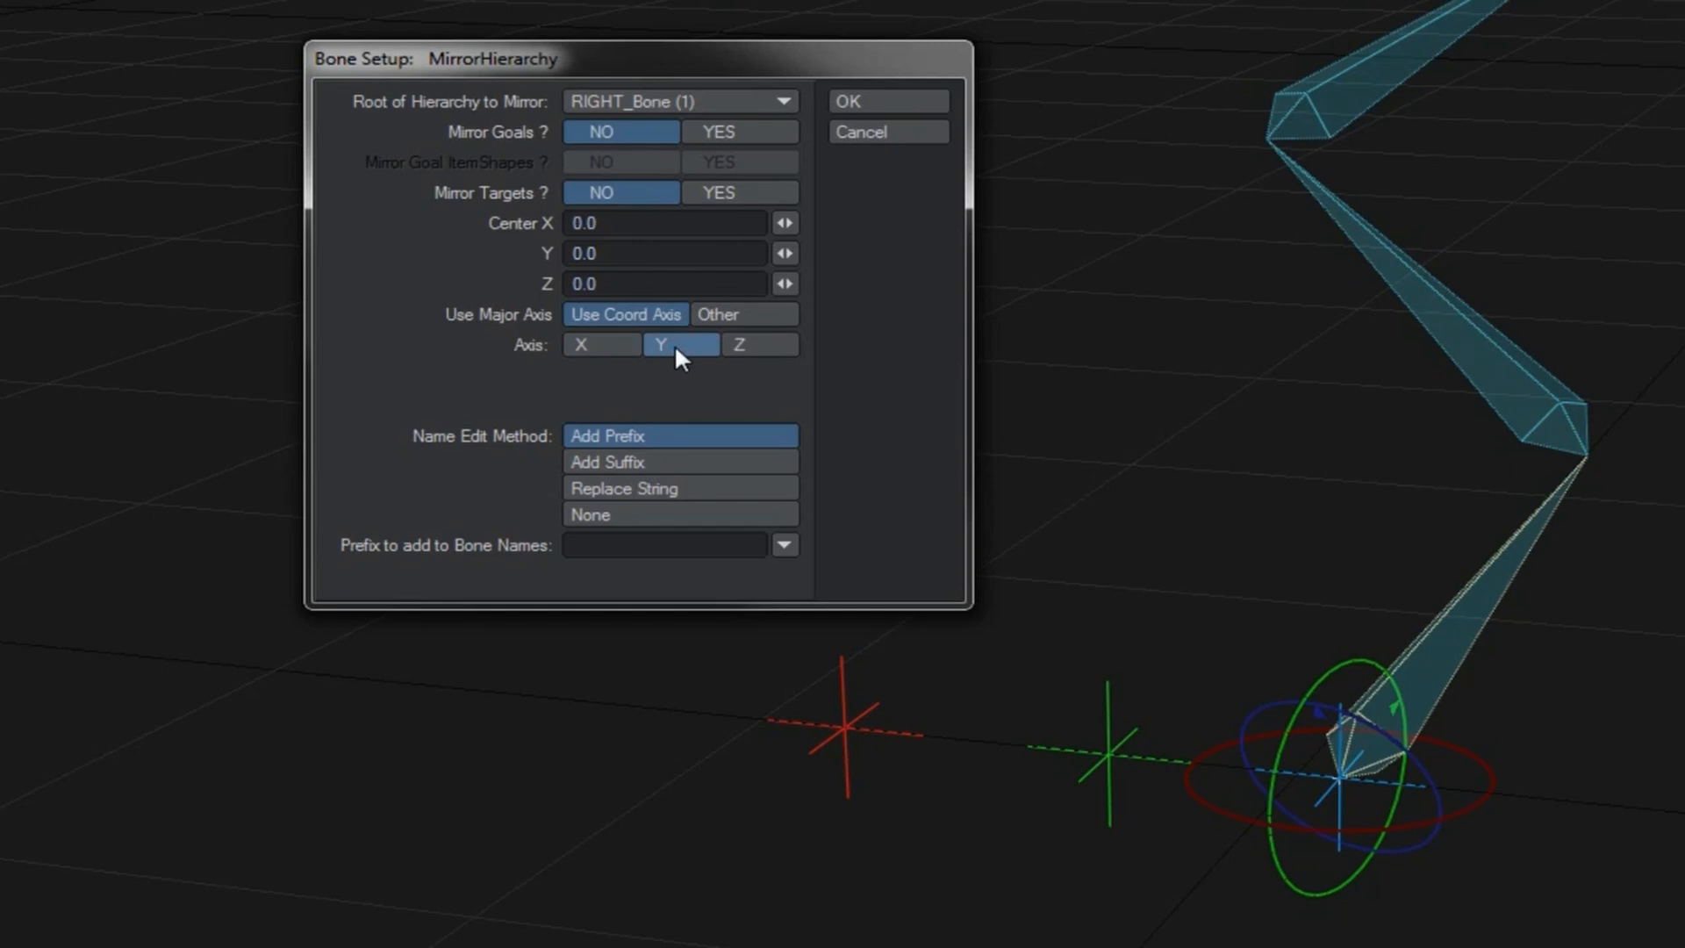
left_click(628, 544)
type("2-")
left_click(889, 101)
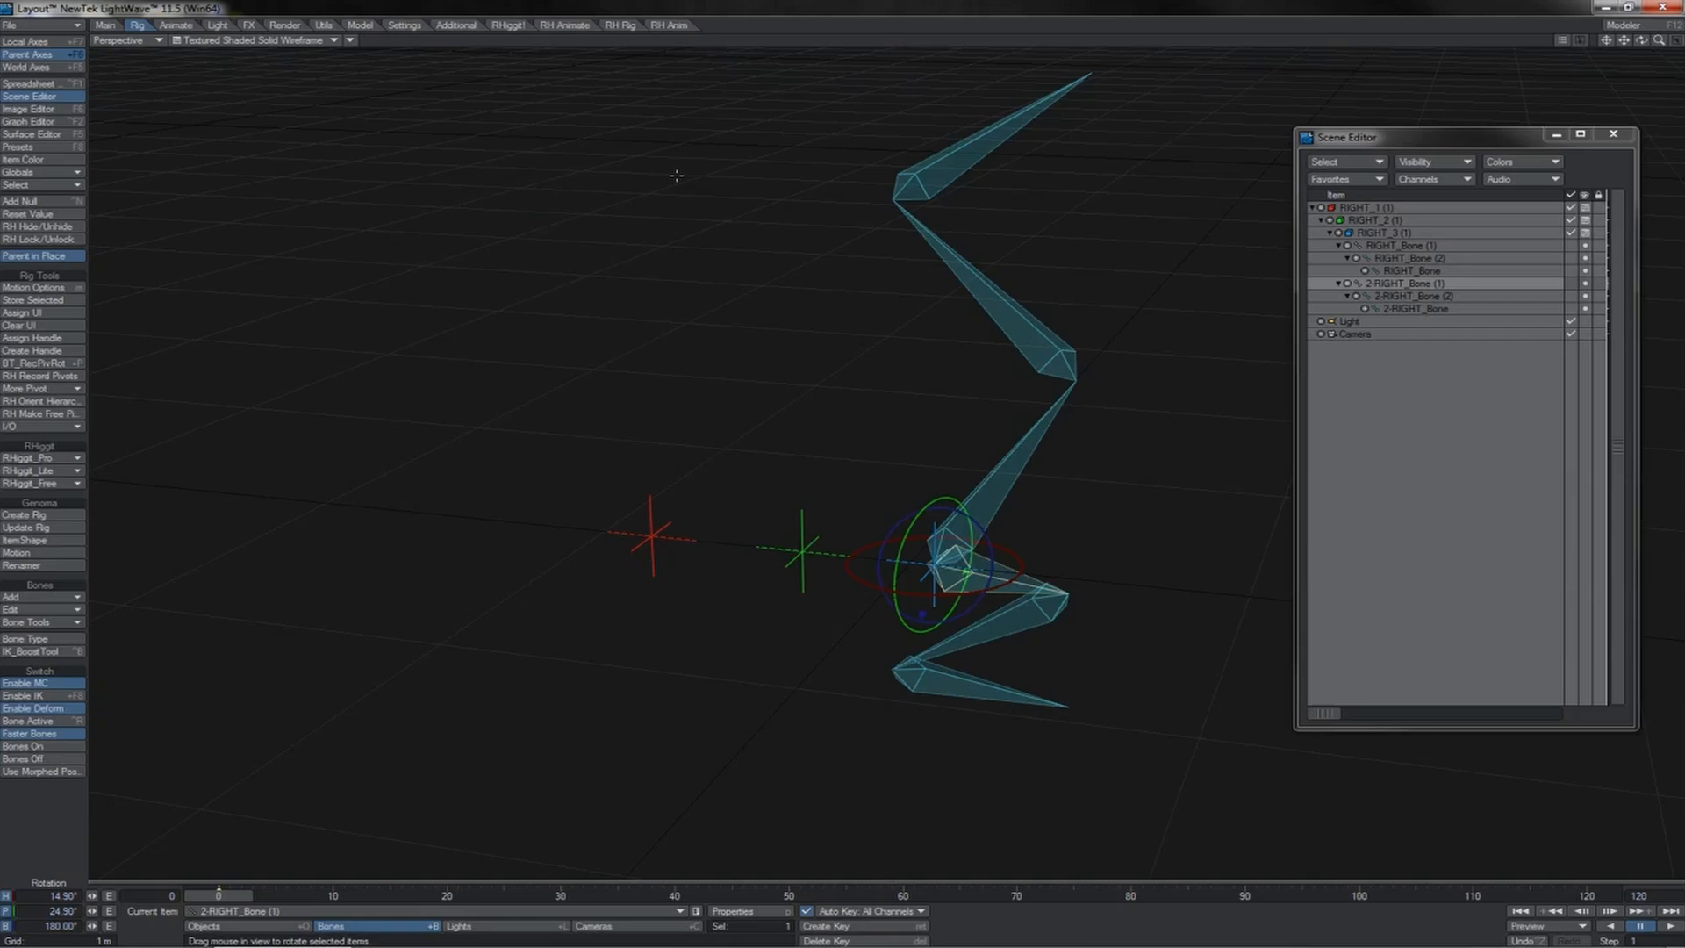
Step: Examine the scale and rotation of 2-RIGHT_Bone (1) and the shape of the mirrored chain from several angles
key("h")
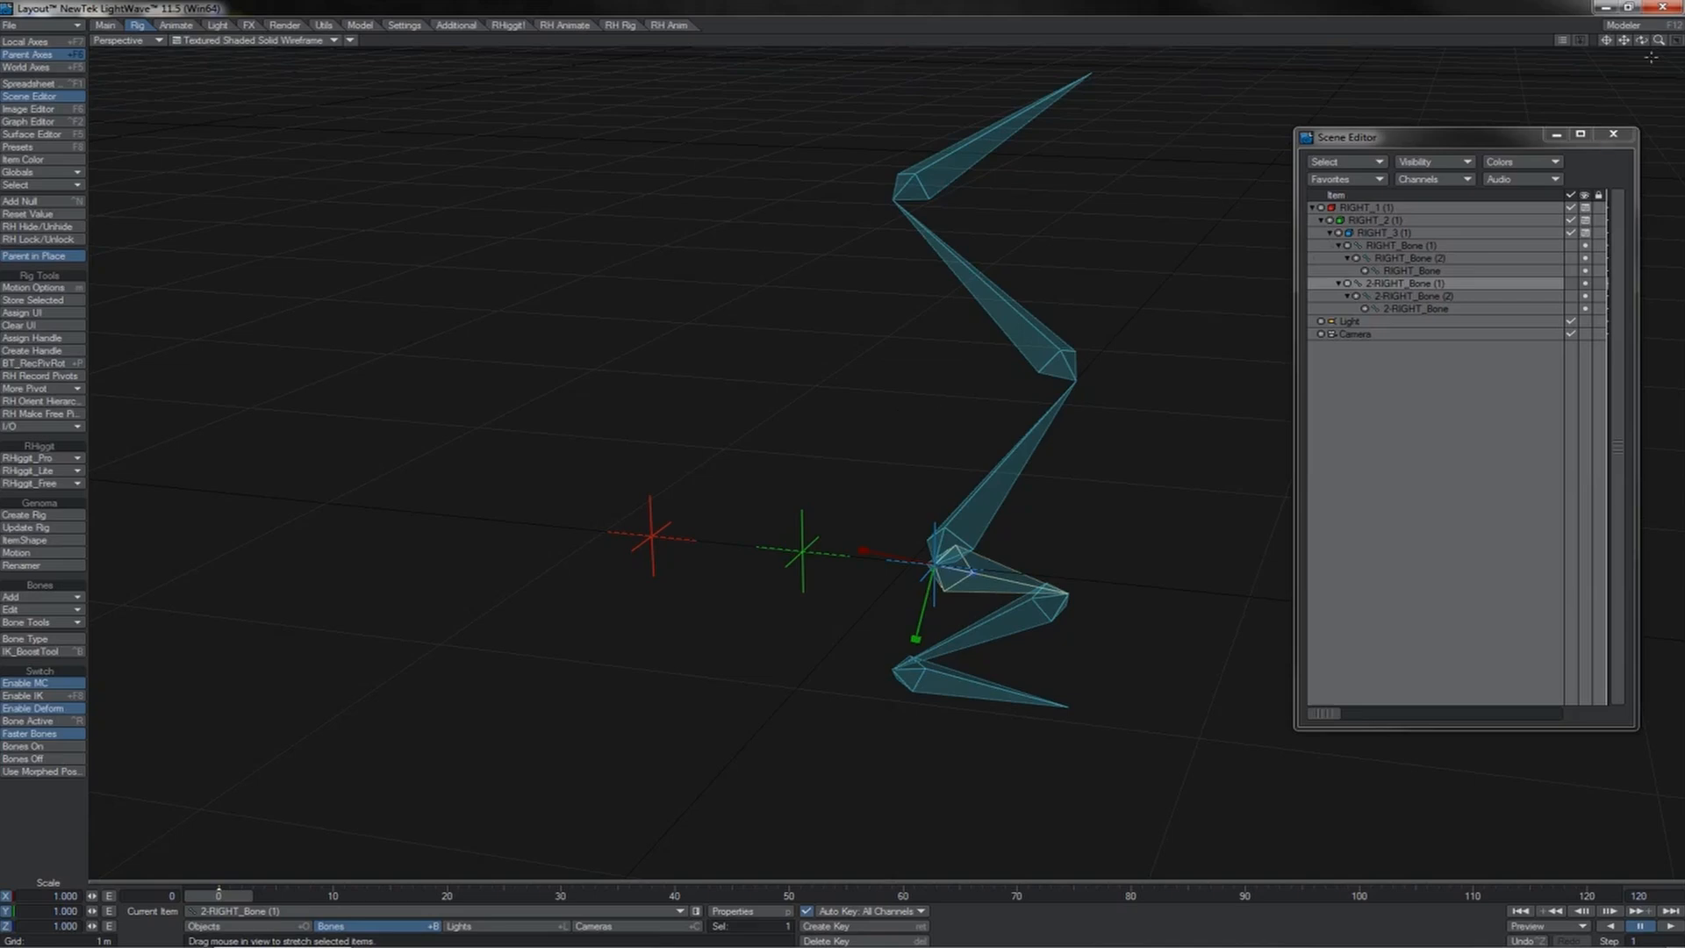
left_click_drag(1641, 41, 1551, 23)
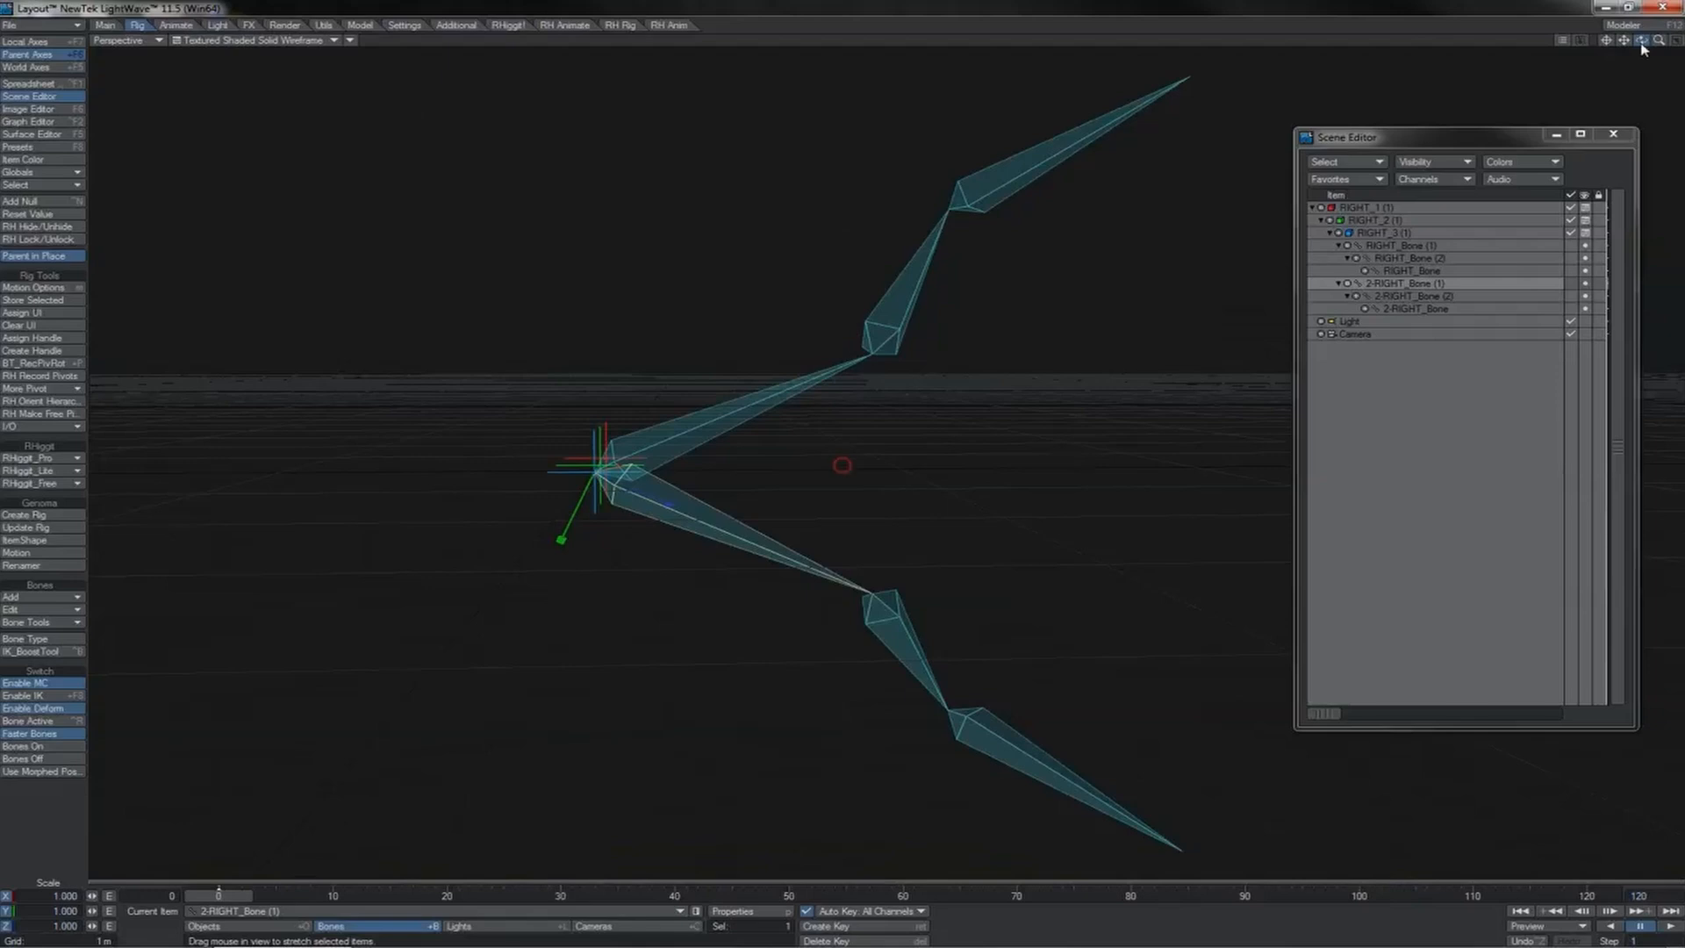
key("y")
left_click_drag(1644, 49, 1561, 47)
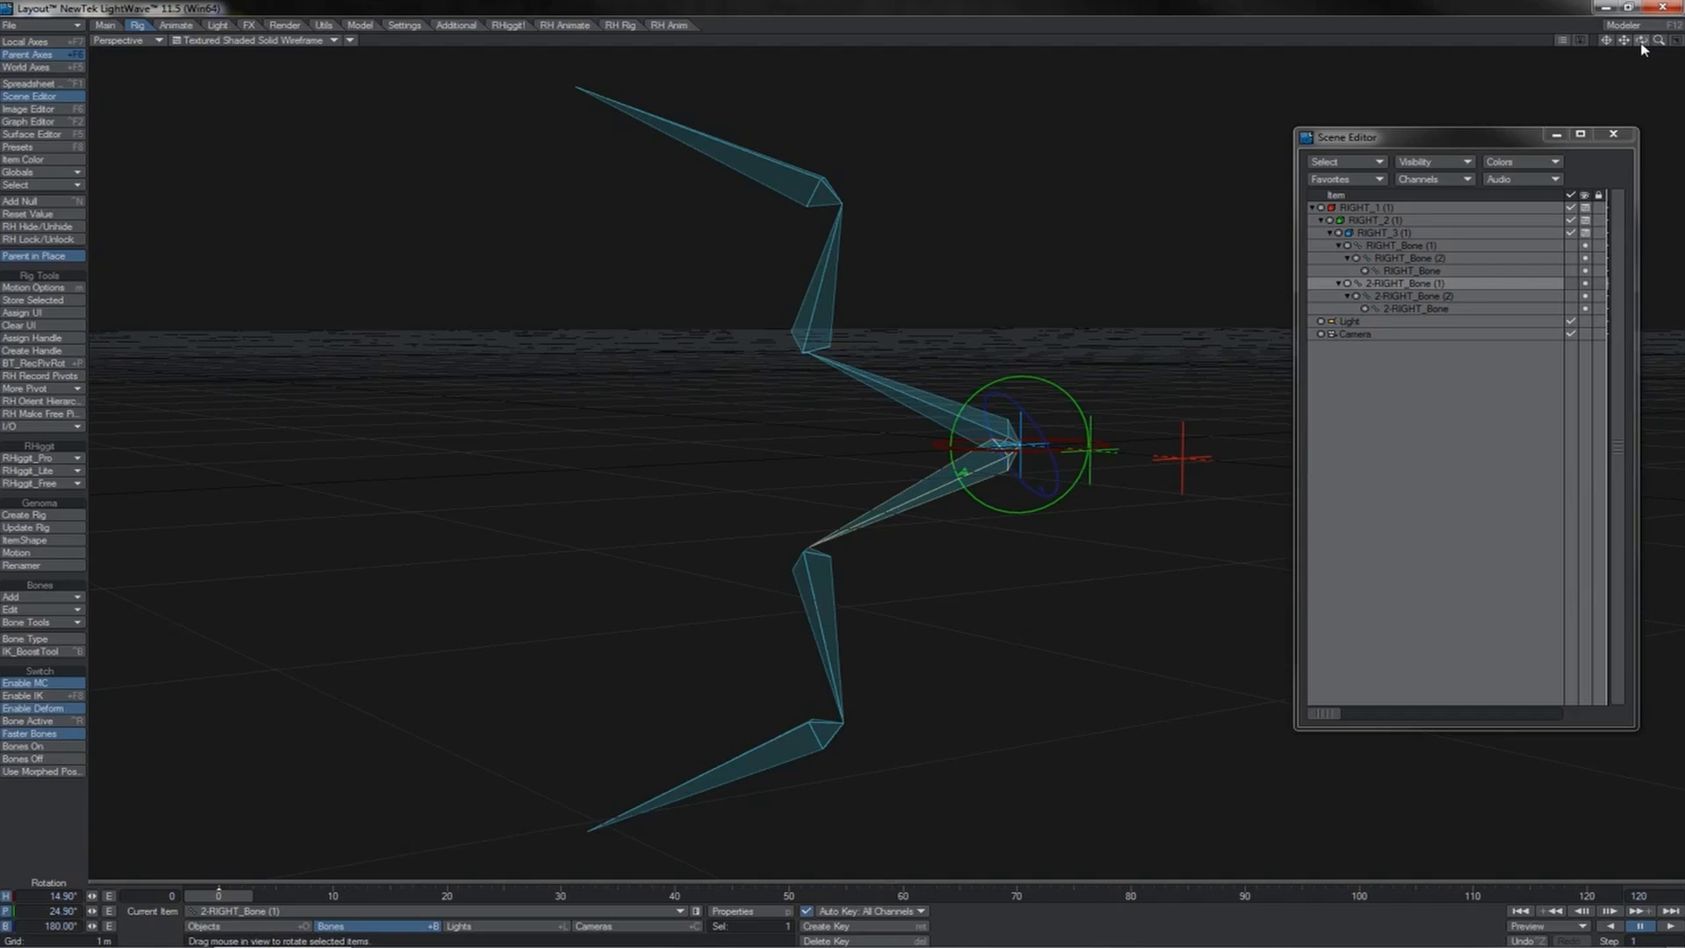
Step: Clear 2-RIGHT_Bone (1) and its child bones from the scene
key("minus")
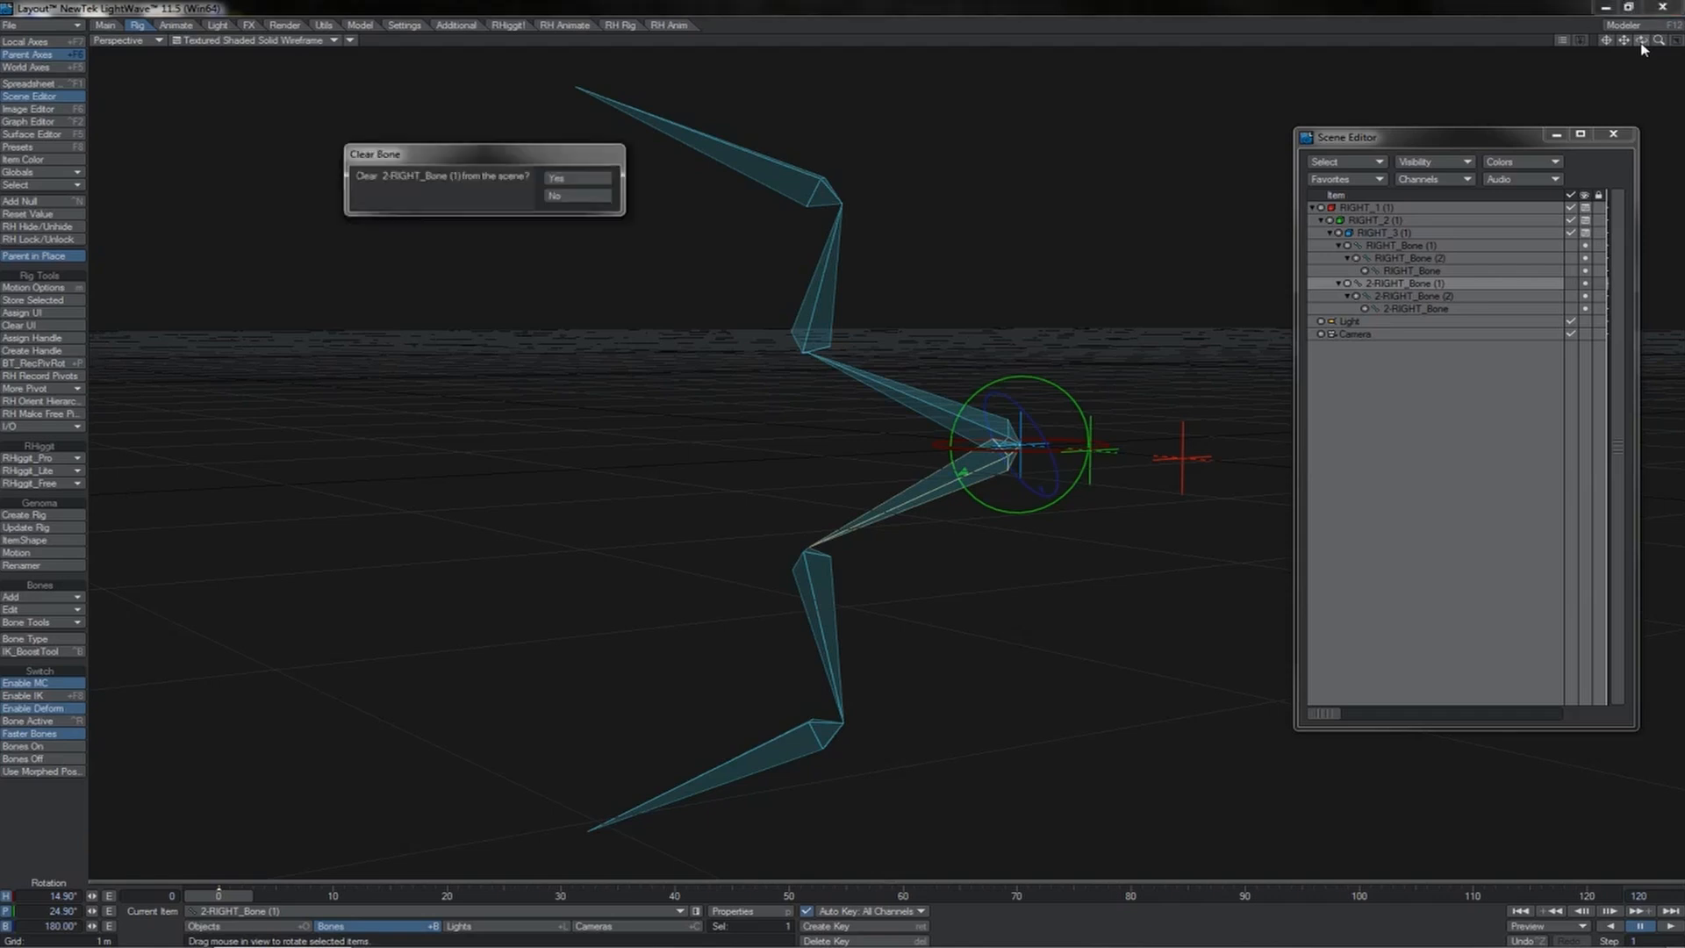
key("Return")
key("Return")
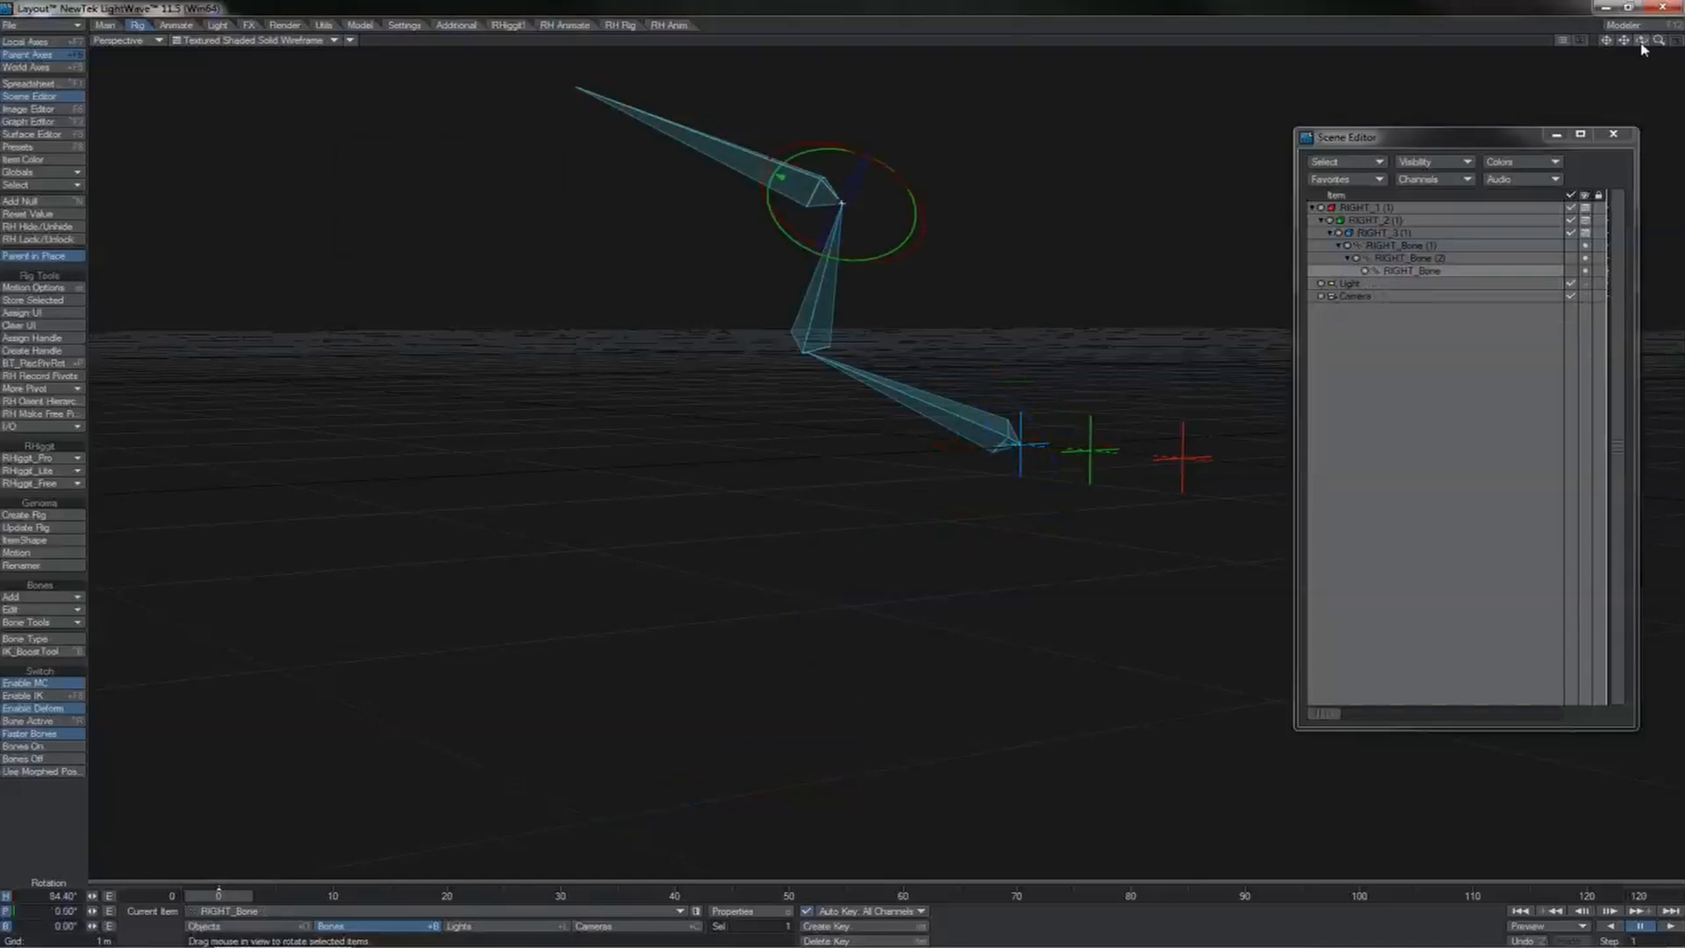
Step: Record the pivots of all three RIGHT bones with RH Record Pivots and mirror the RIGHT_Bone (1) hierarchy across Y with prefix 2-
key("ctrl+a")
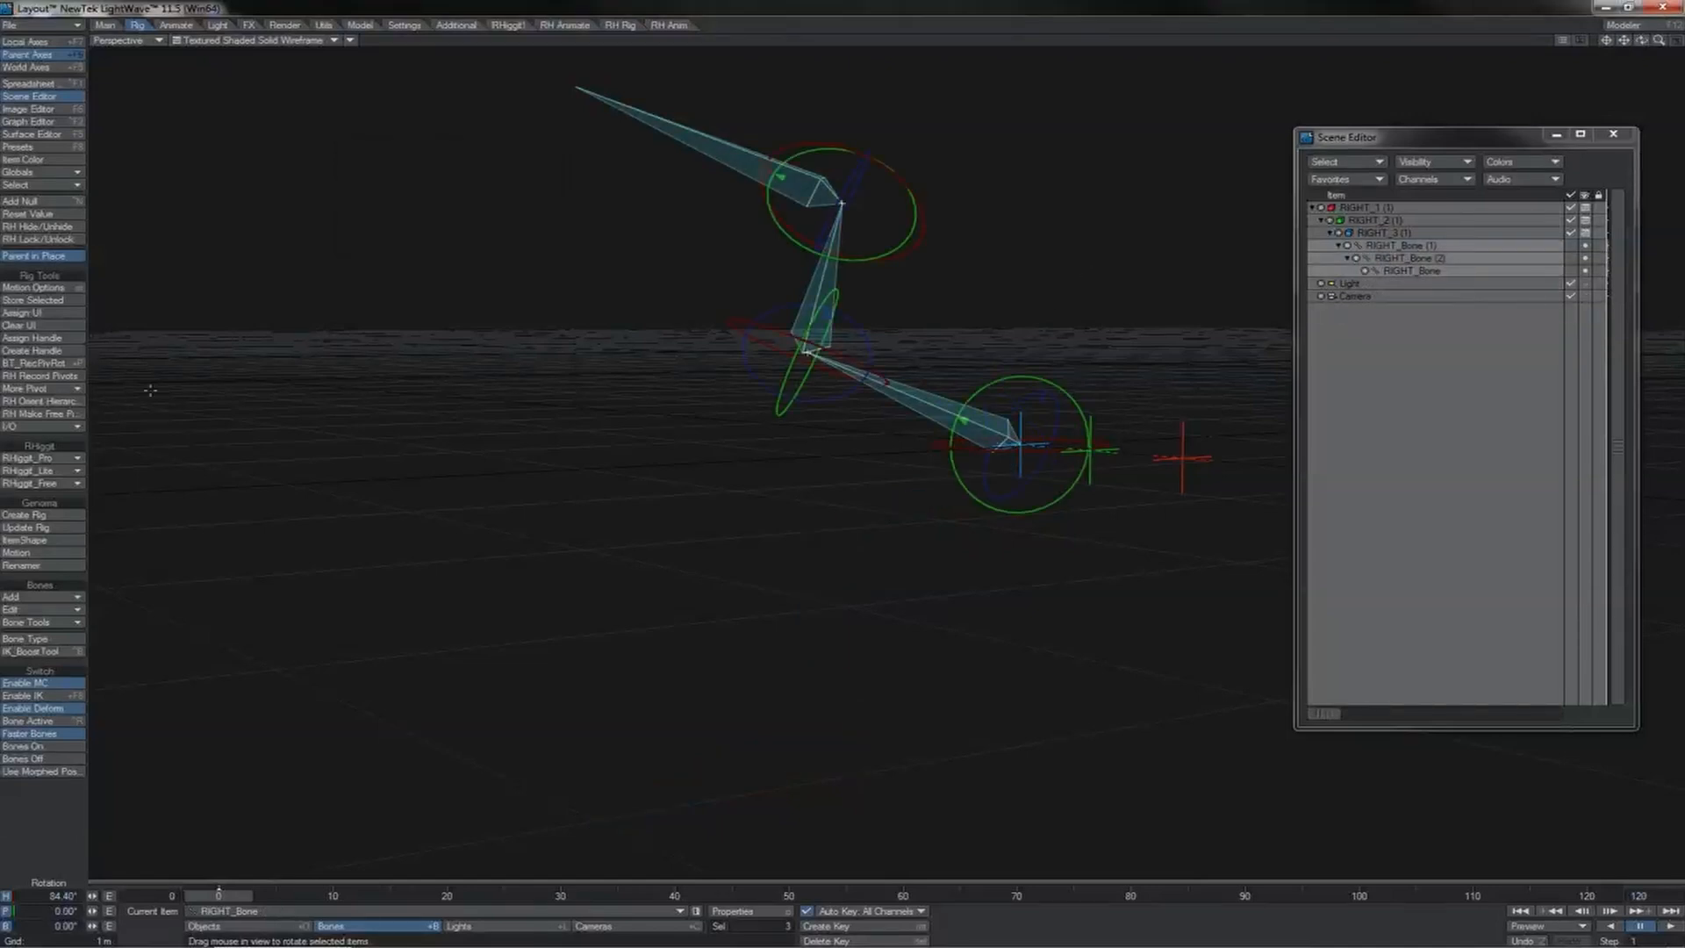
left_click(67, 376)
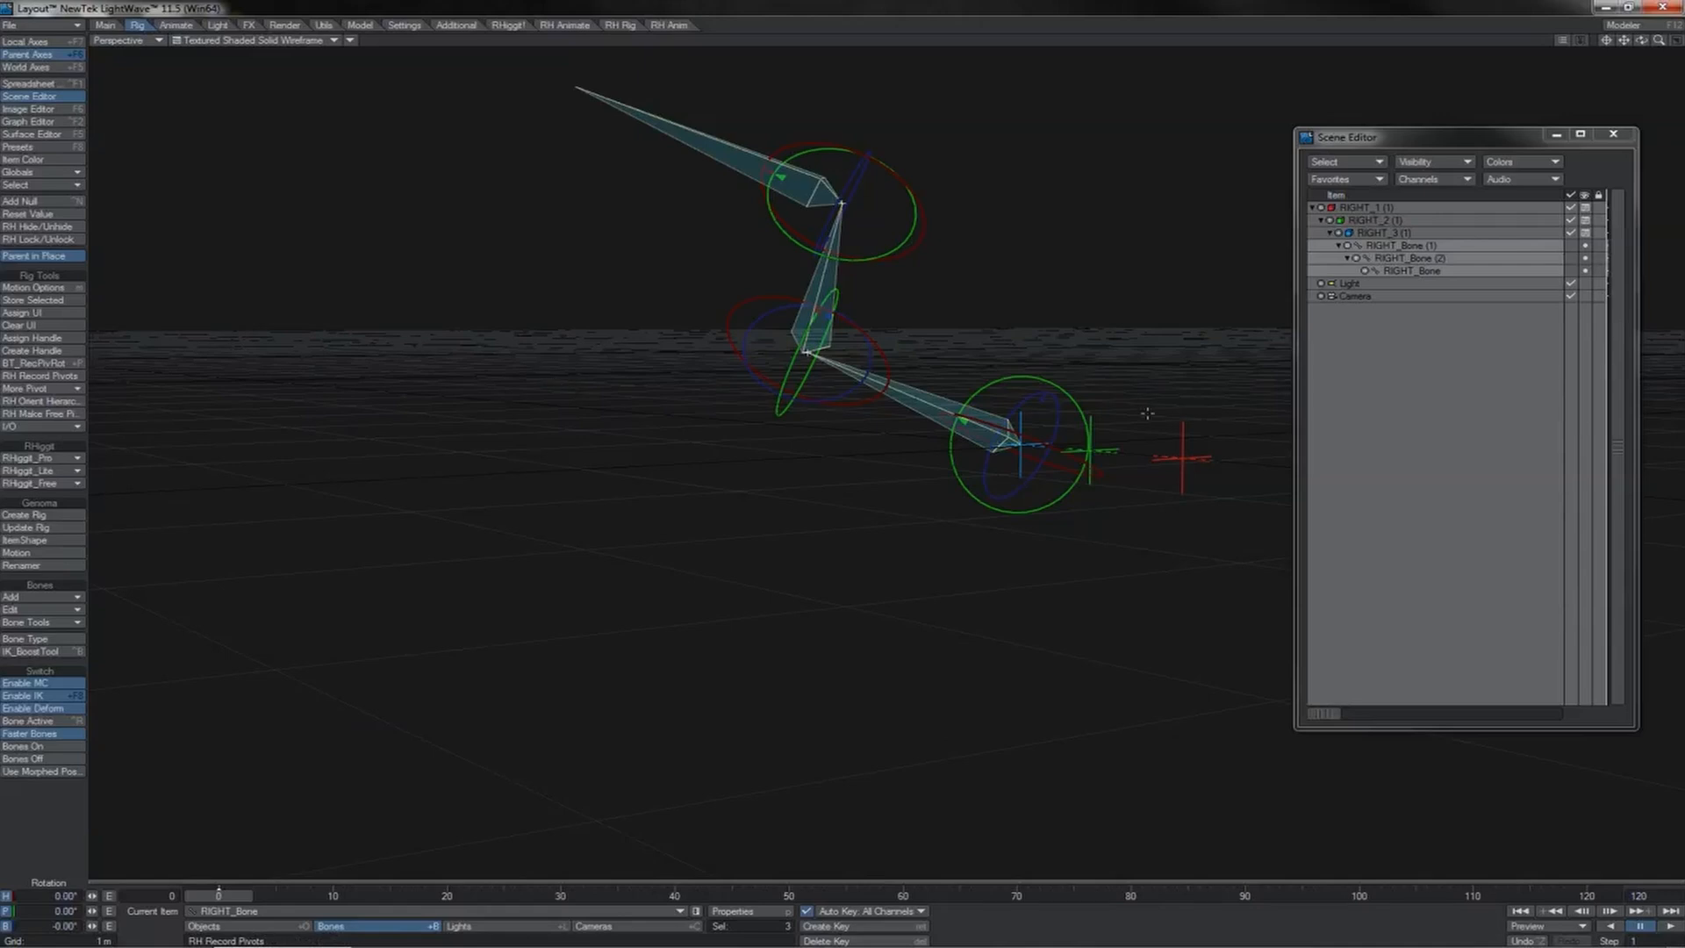
left_click(976, 436)
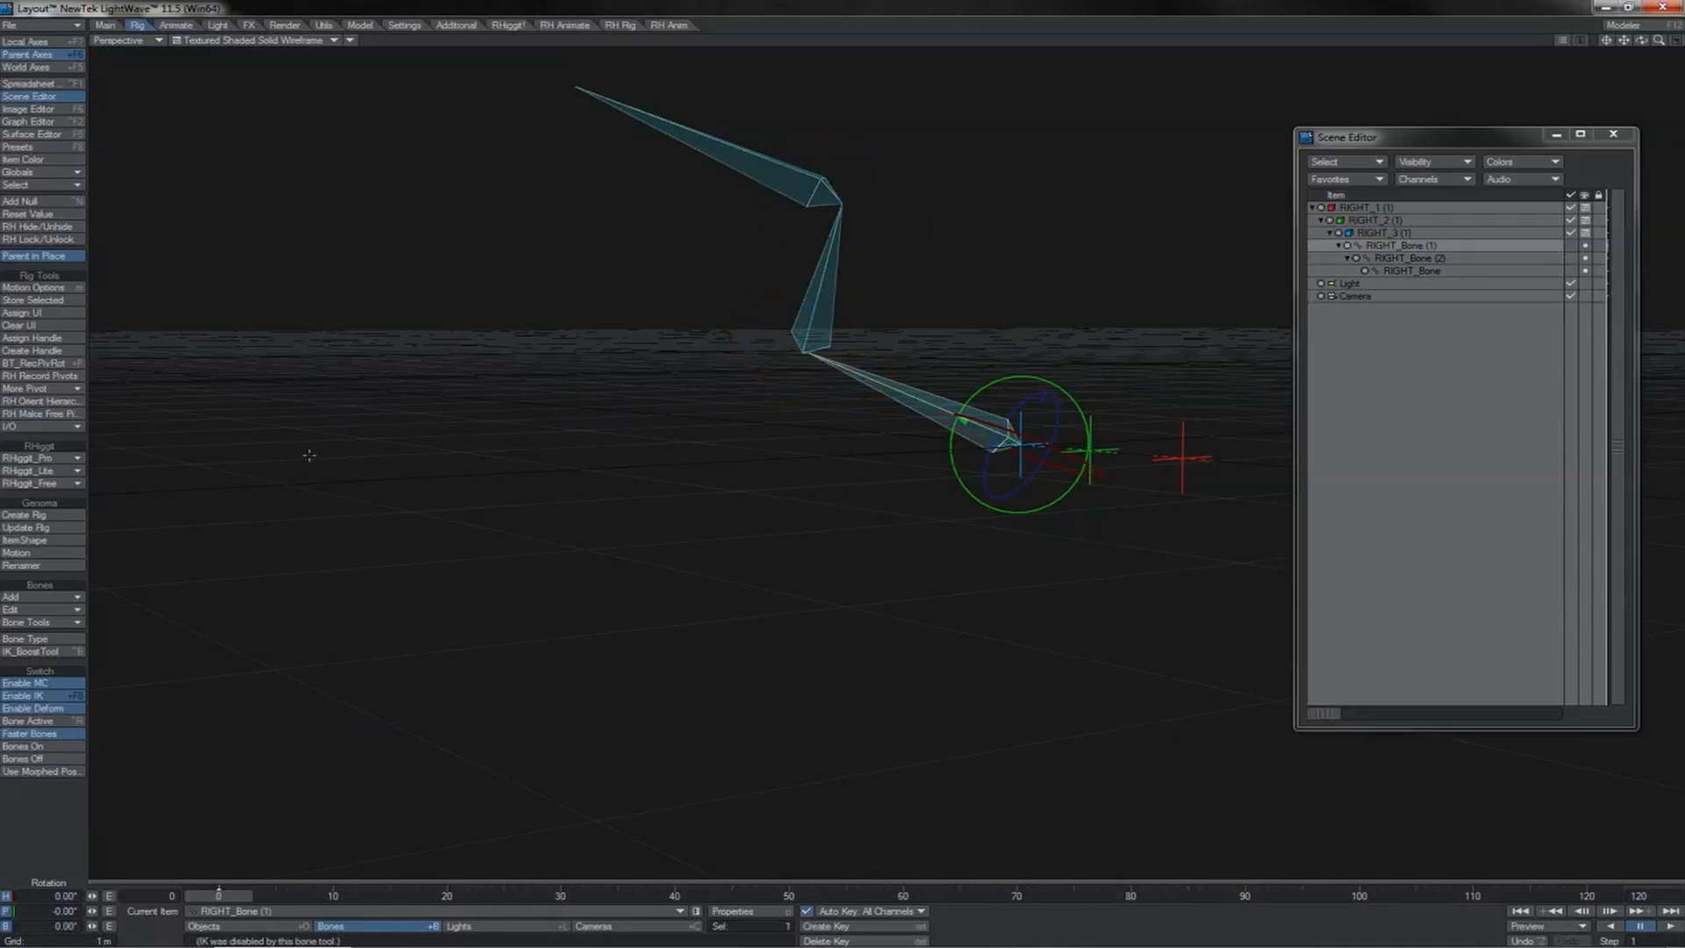
left_click(77, 598)
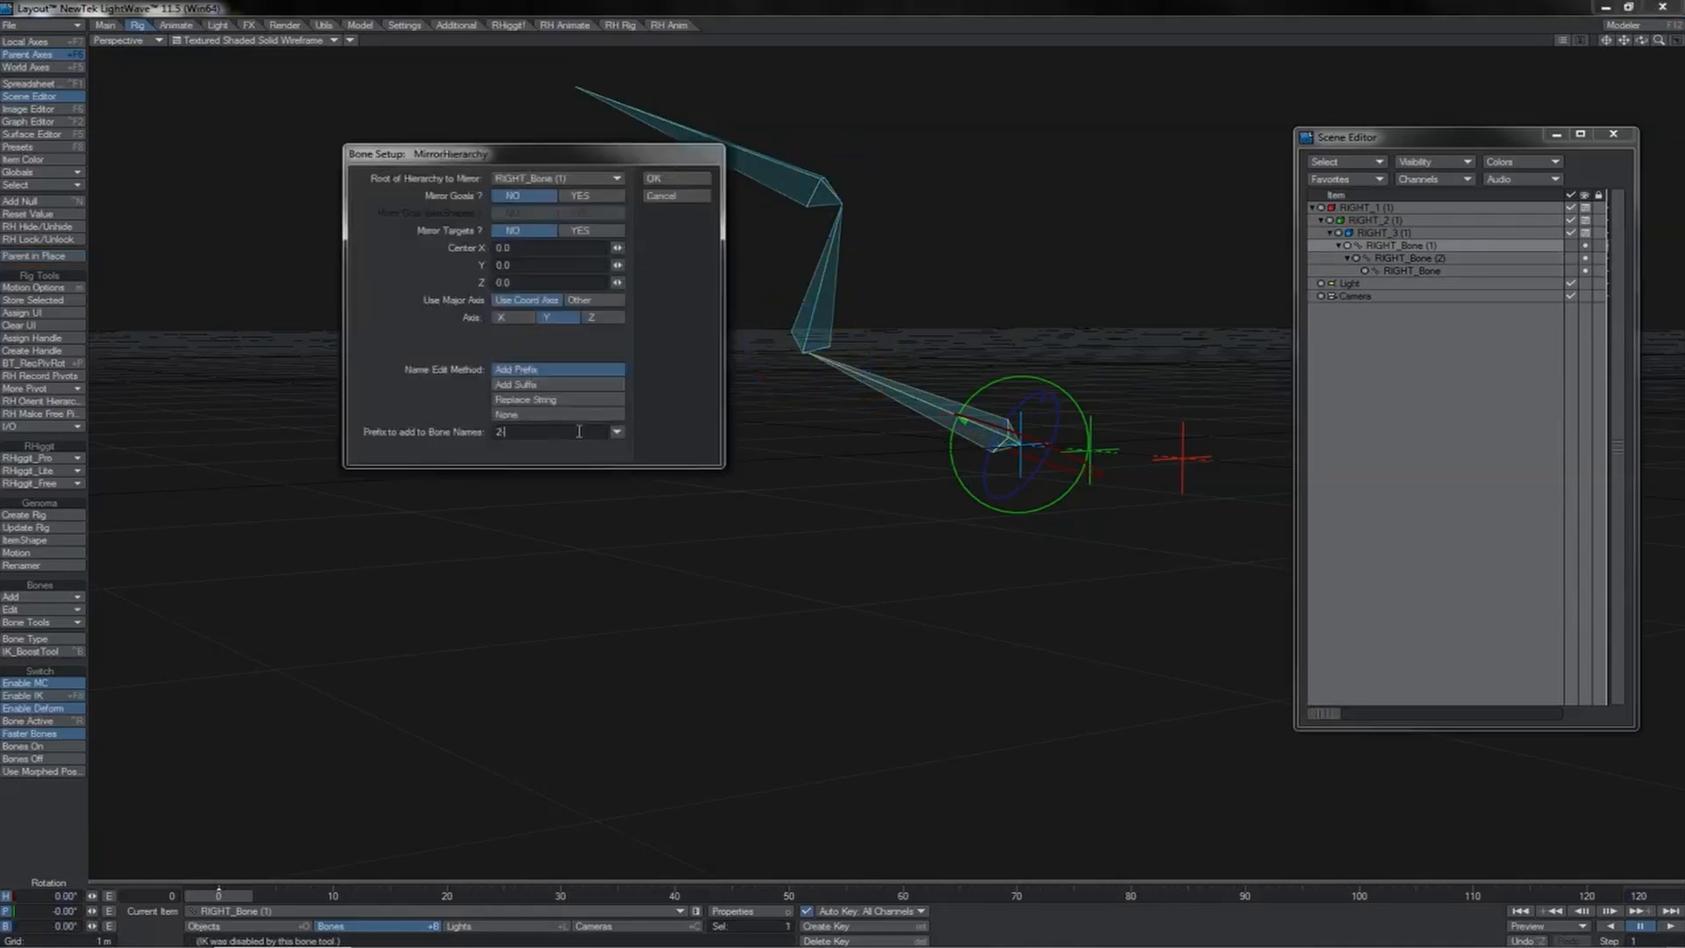
key("Return")
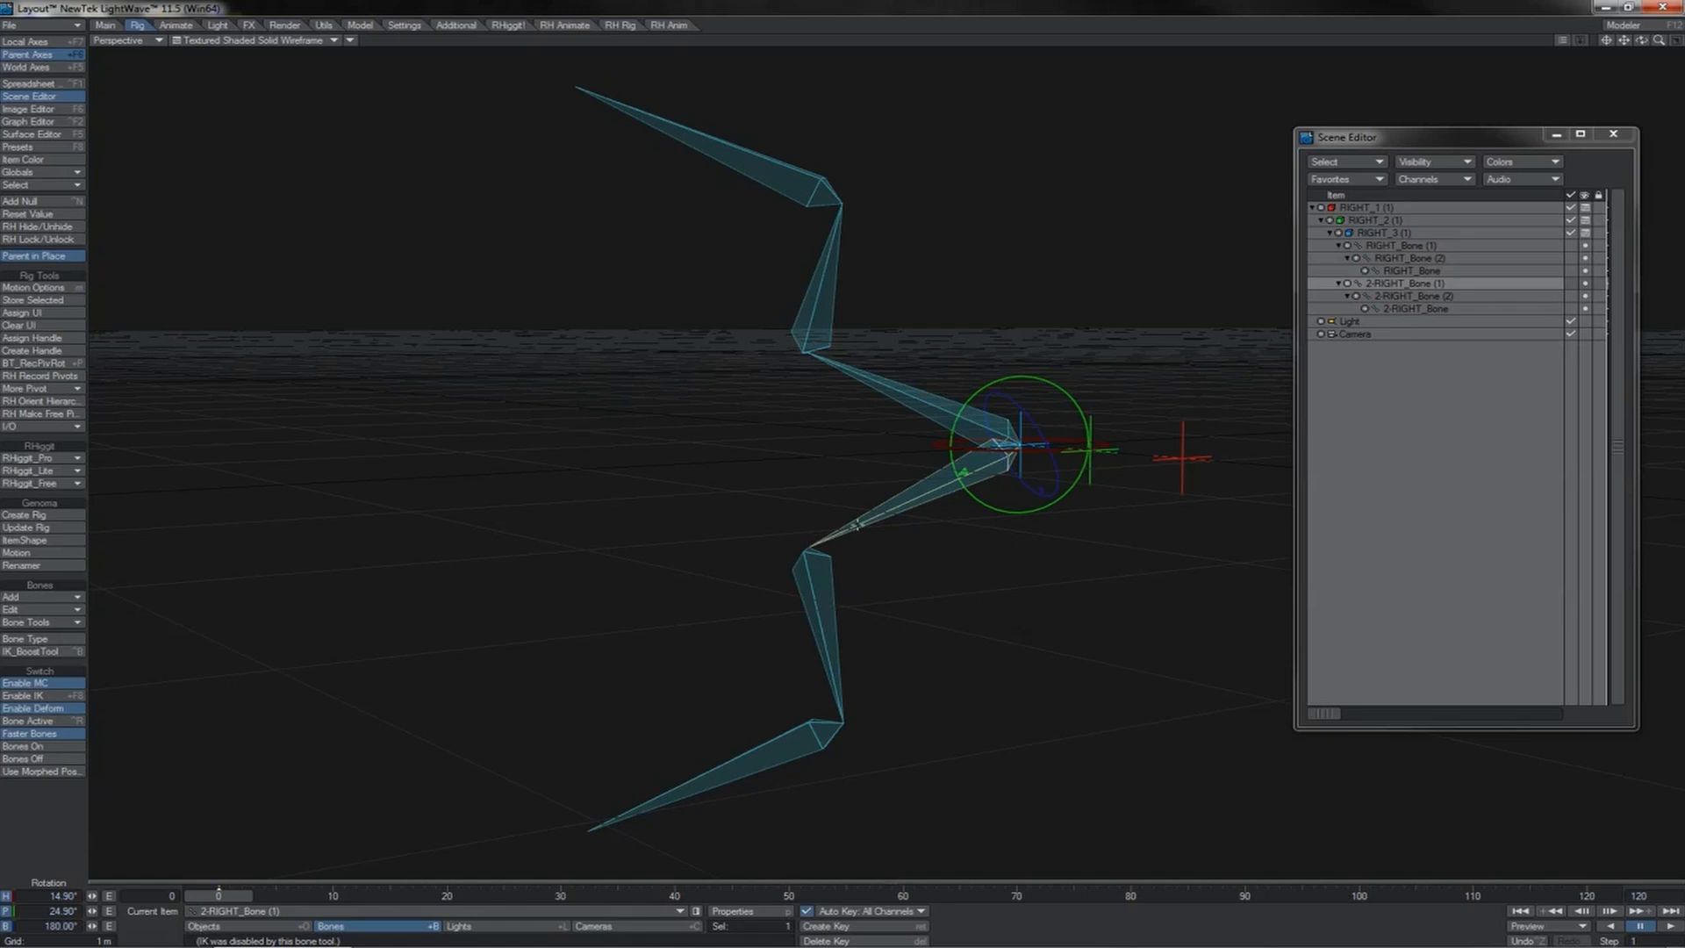
Step: Check the rotation of each mirrored bone and apply RH Record Pivots to 2-RIGHT_Bone (1)
left_click(814, 578)
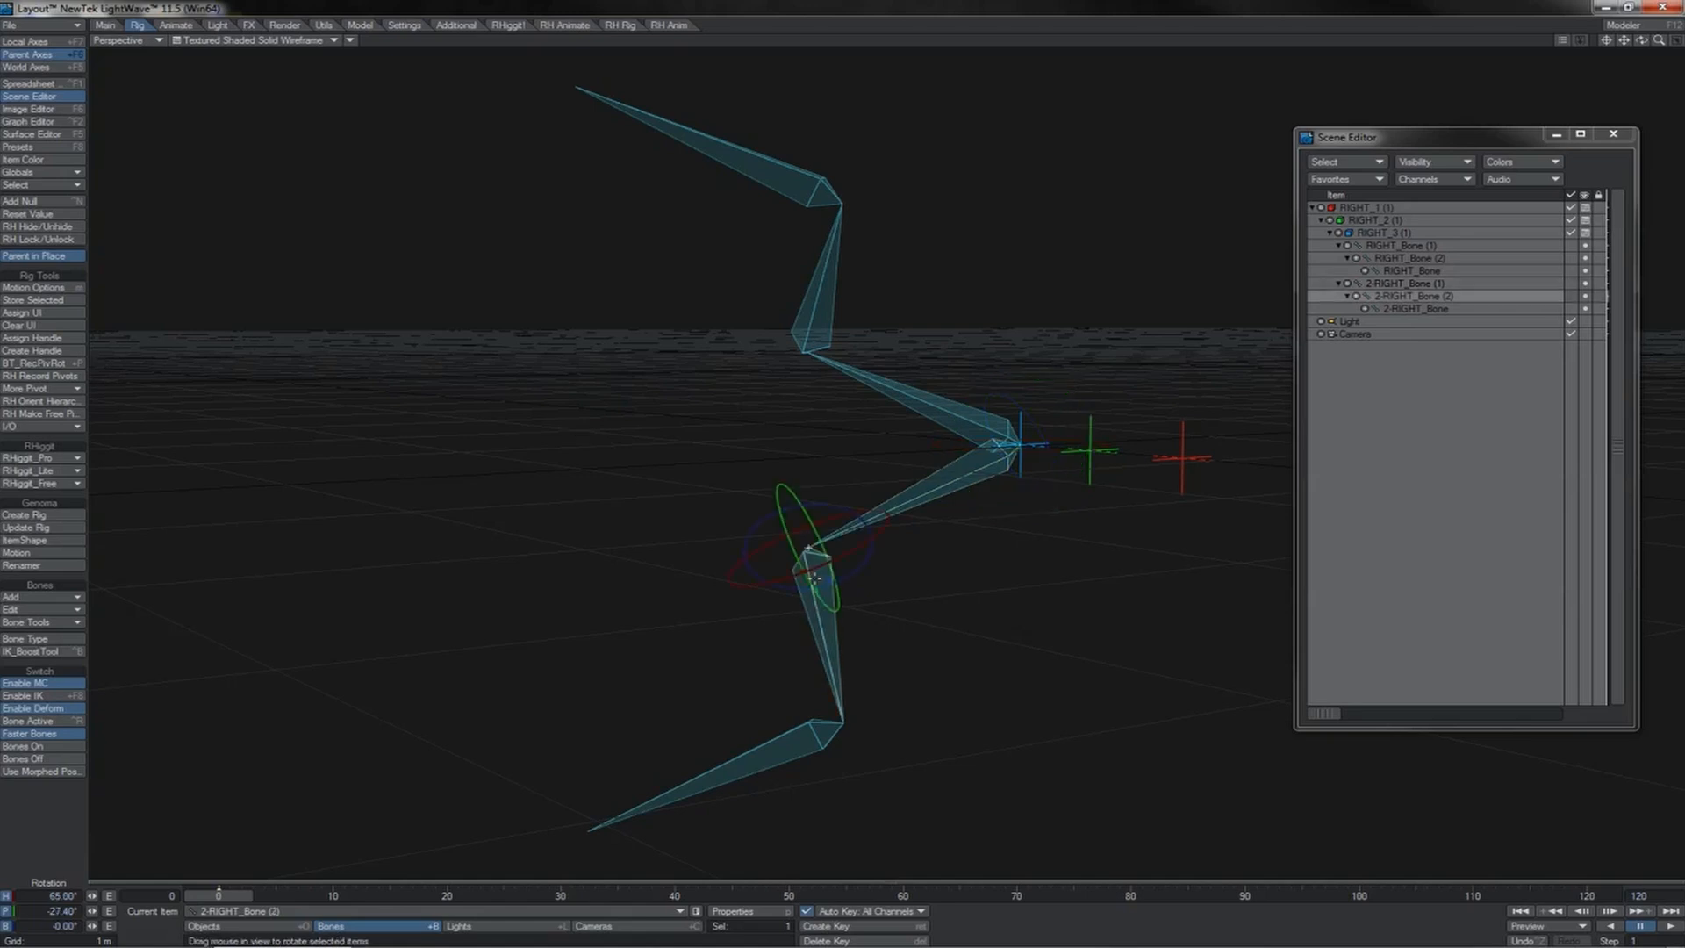
left_click(808, 724)
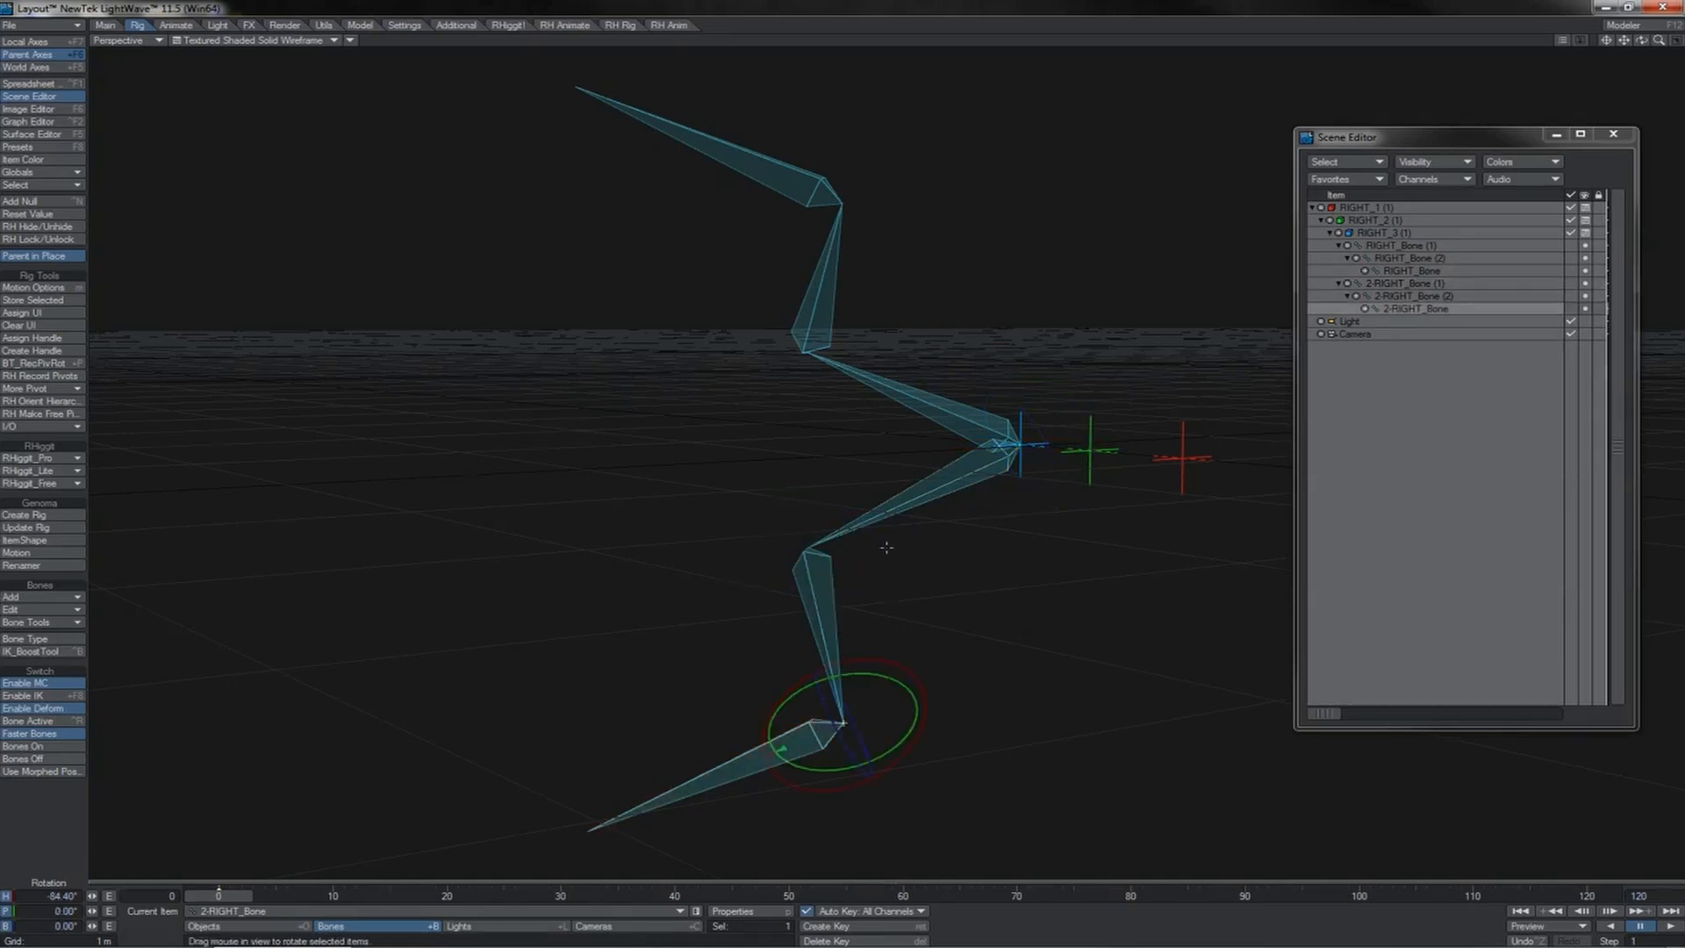
left_click(937, 489)
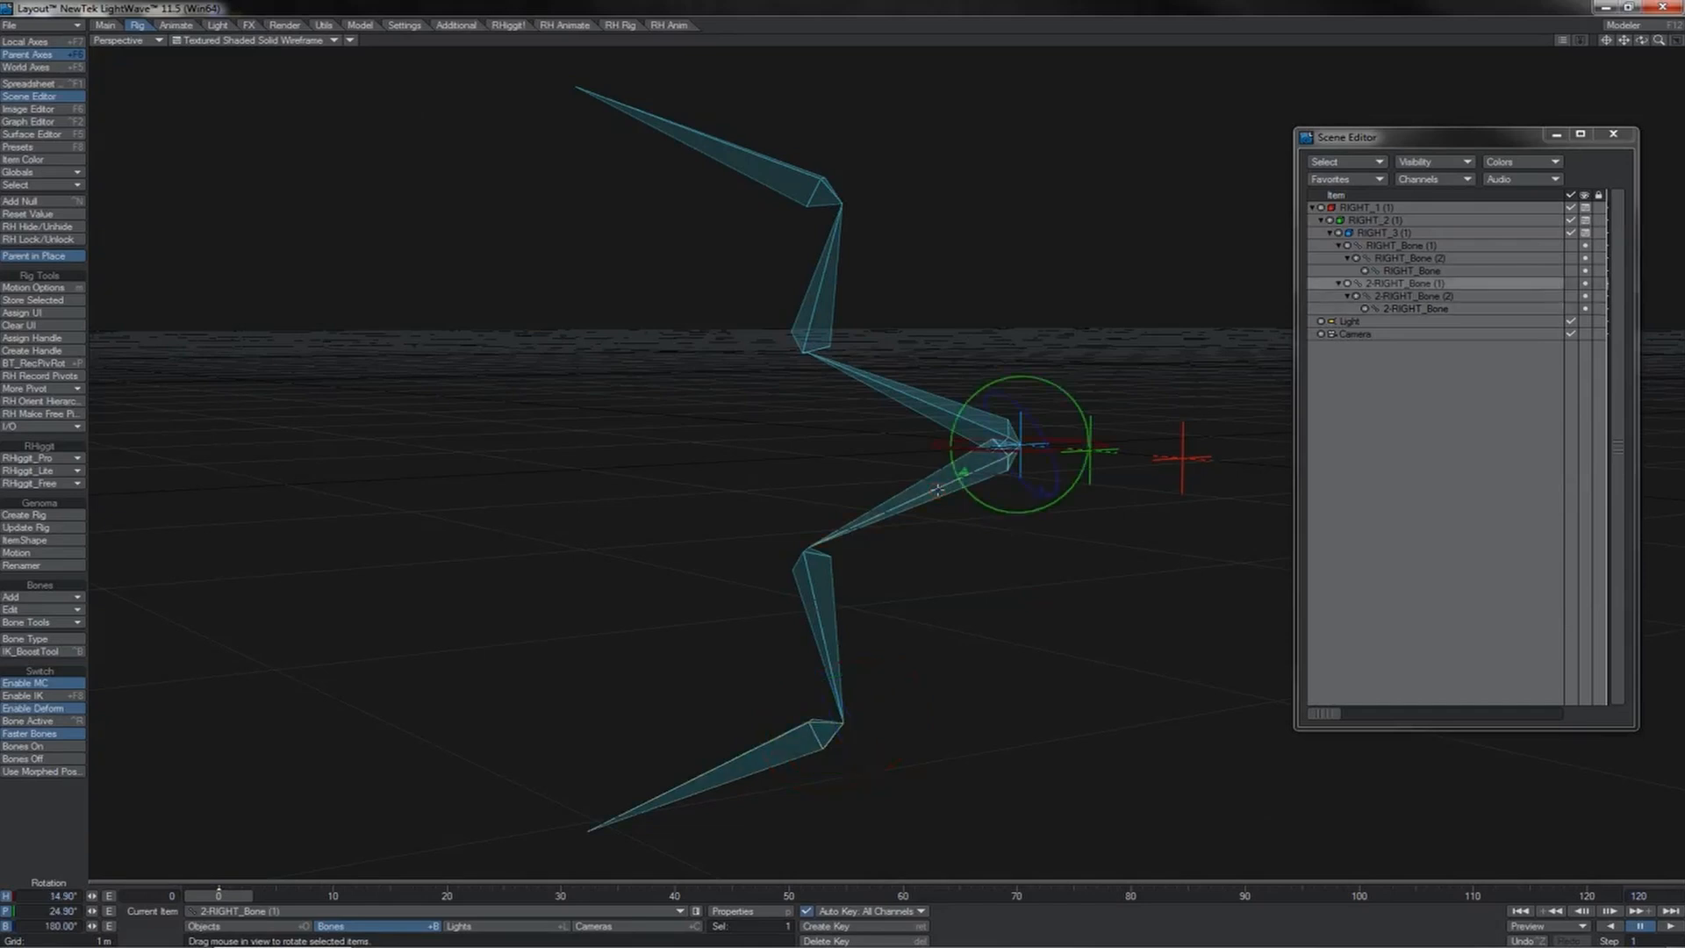
left_click(40, 376)
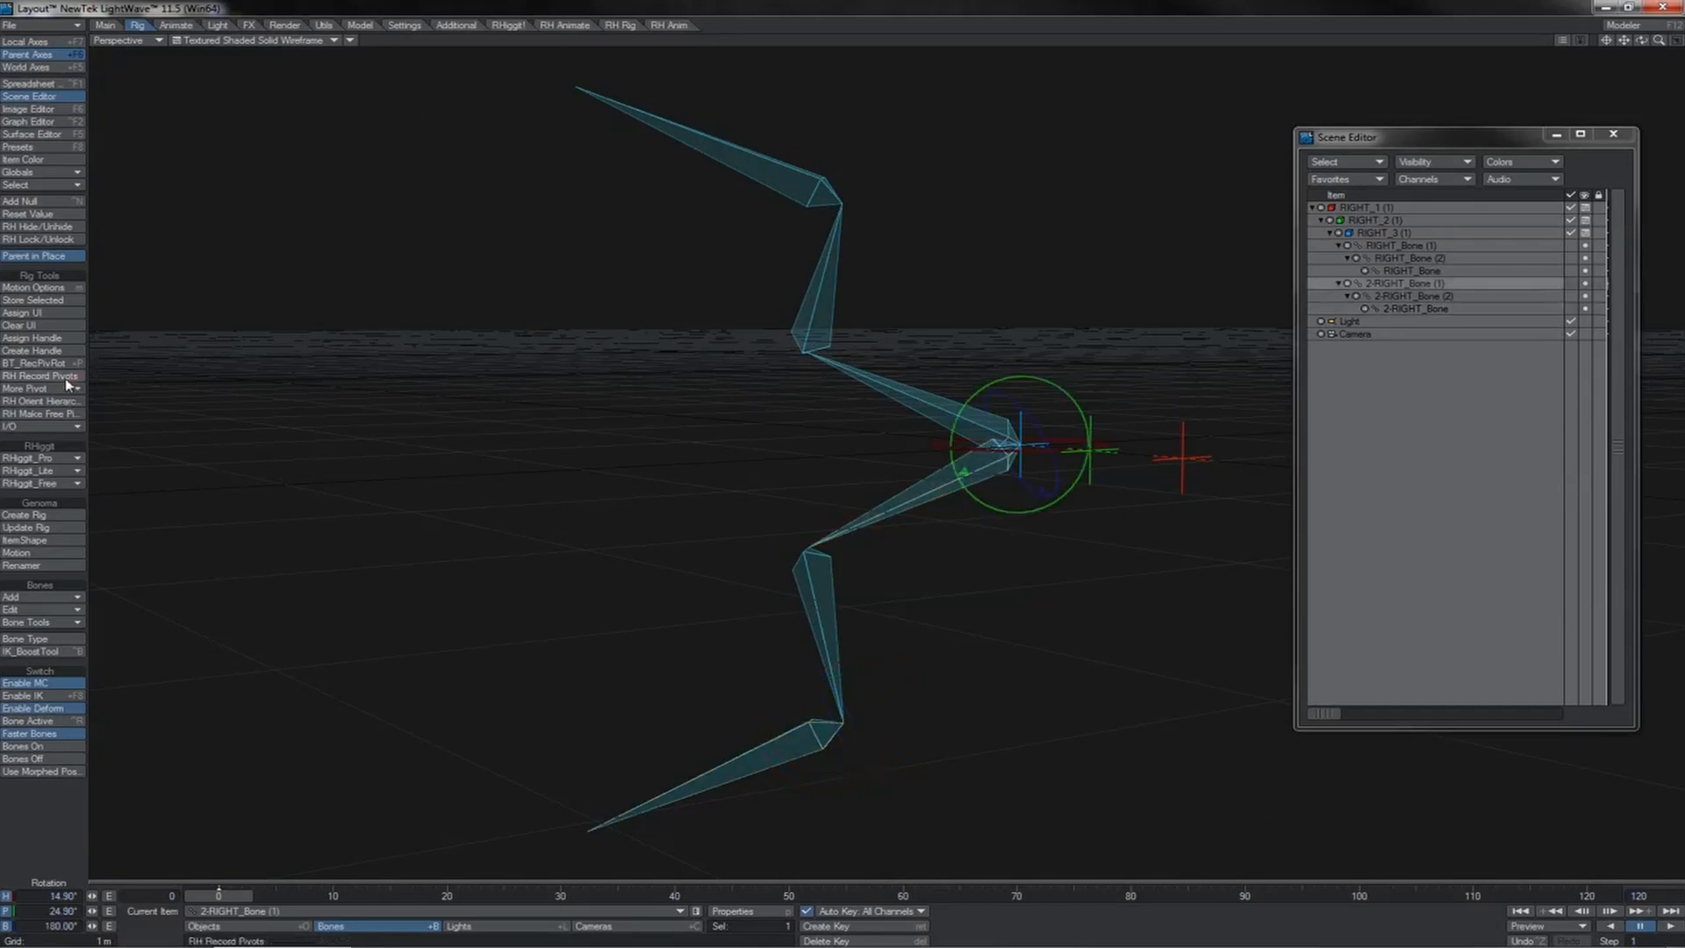